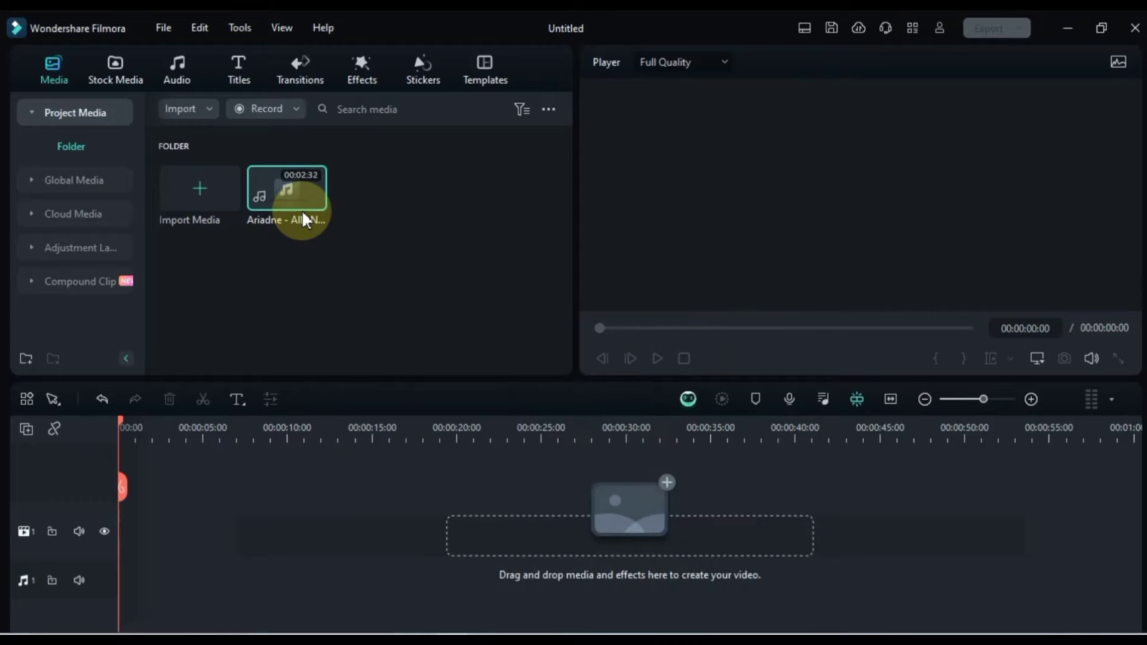
- Preview and pause the Ariadne track, then switch to the Audio library
left_click(279, 191)
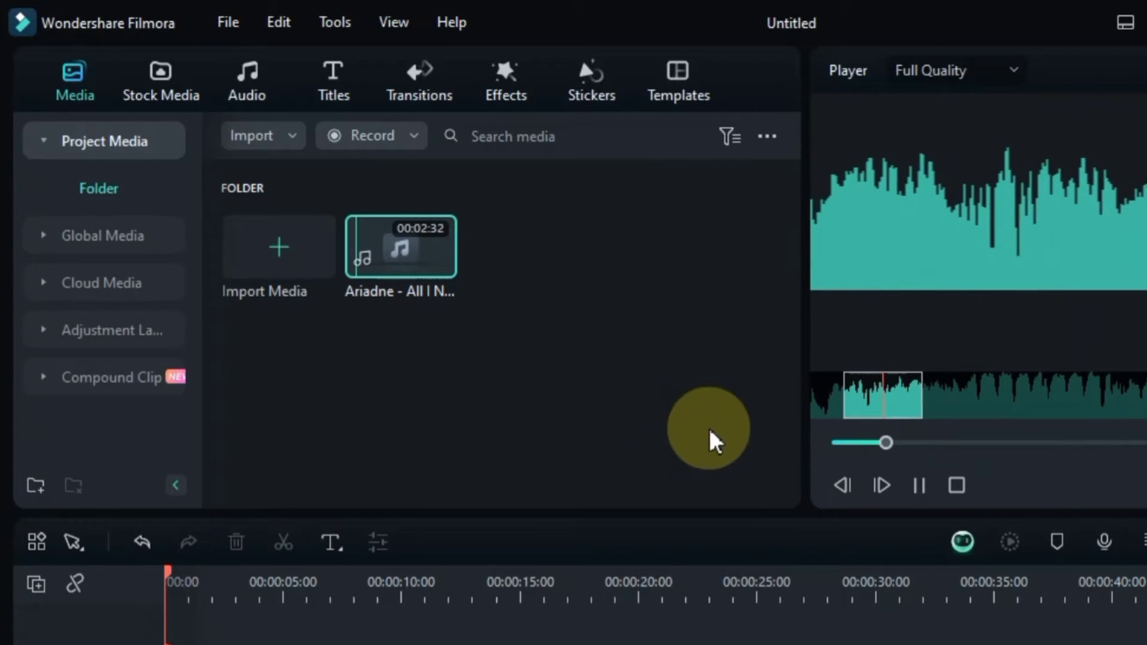
left_click(918, 485)
left_click(471, 395)
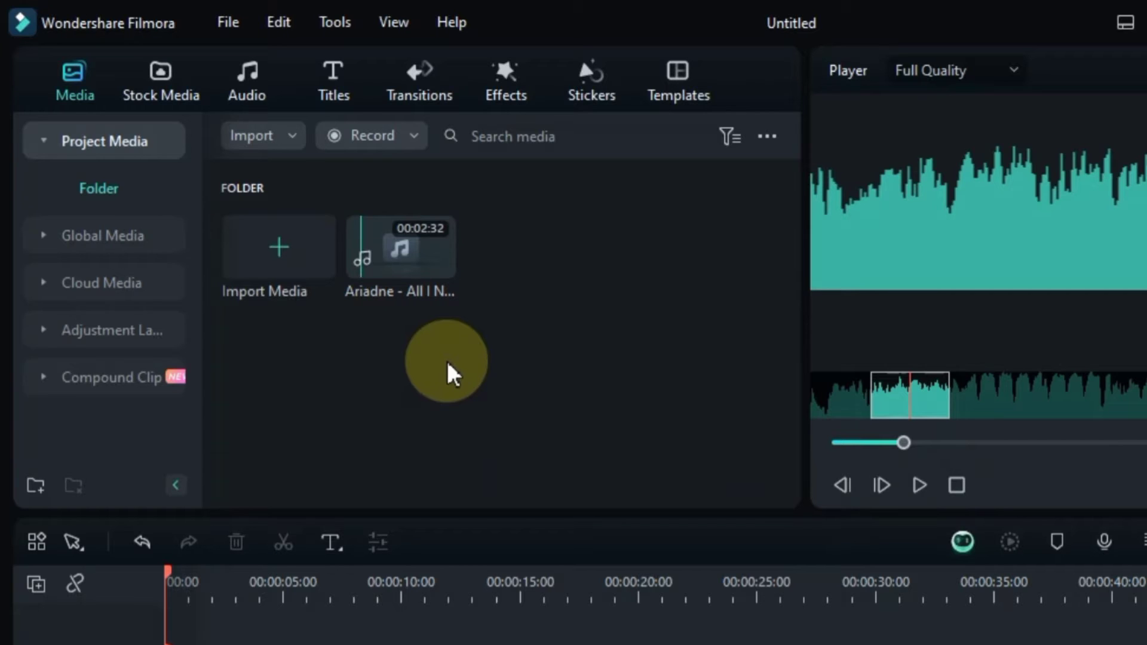
left_click(254, 90)
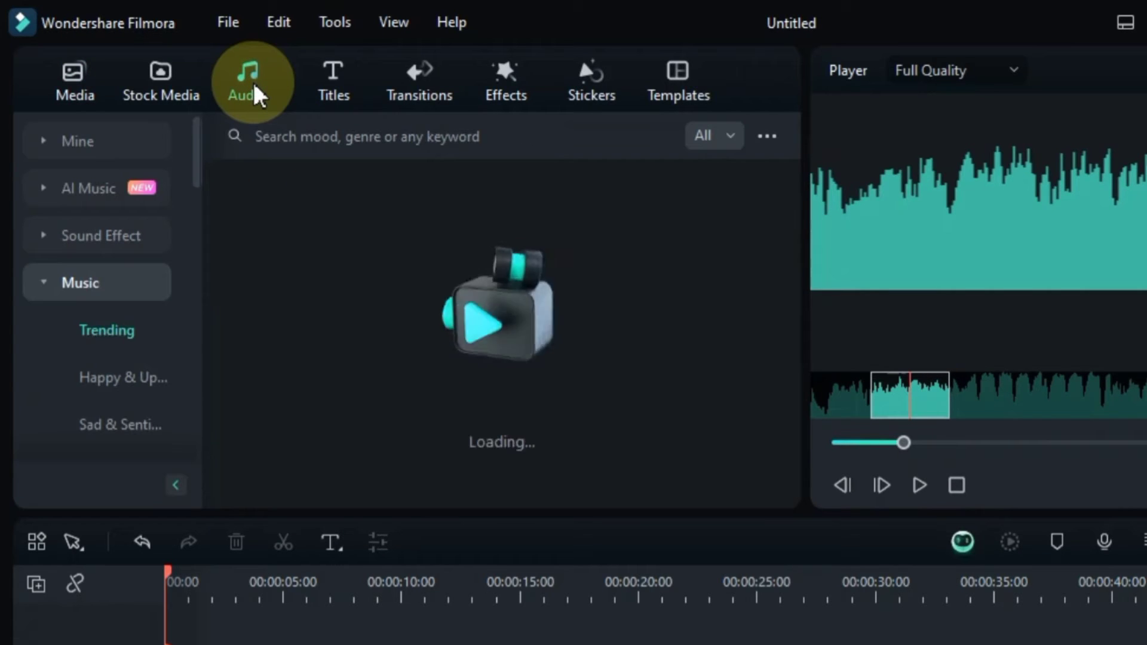
- Start the AI Music generator and try the Sad, Exciting, Chill, Epic, Peaceful, Hopeful and Emotional moods
left_click(62, 188)
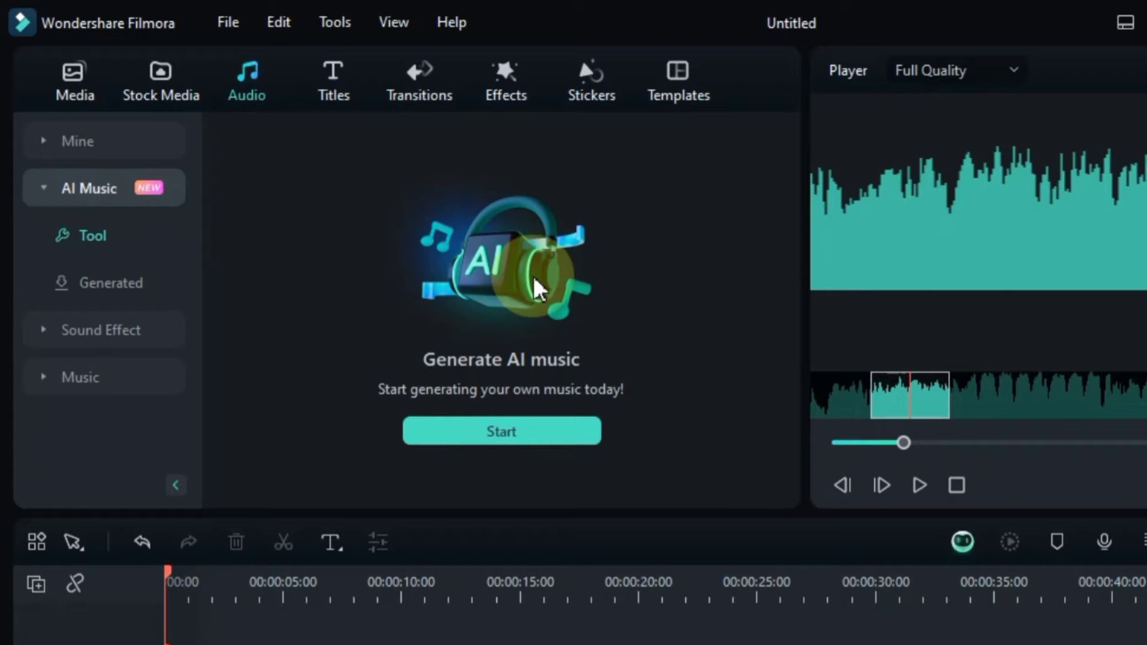
left_click(497, 442)
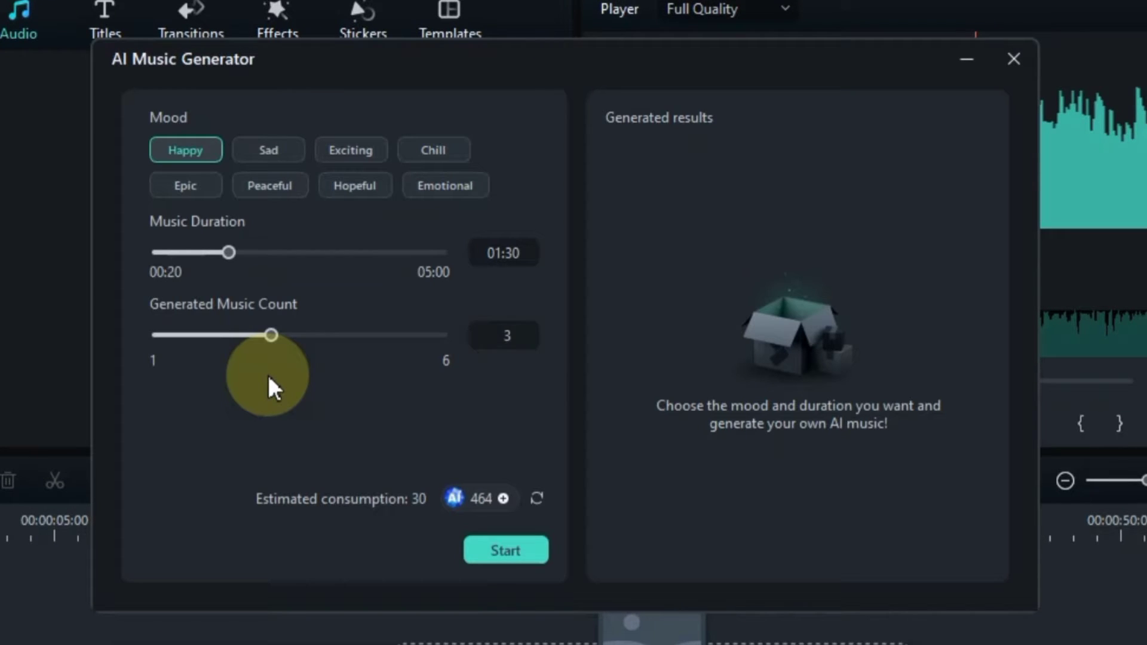
left_click(186, 153)
left_click(266, 154)
left_click(350, 155)
left_click(439, 152)
left_click(193, 186)
left_click(262, 187)
left_click(342, 187)
left_click(446, 186)
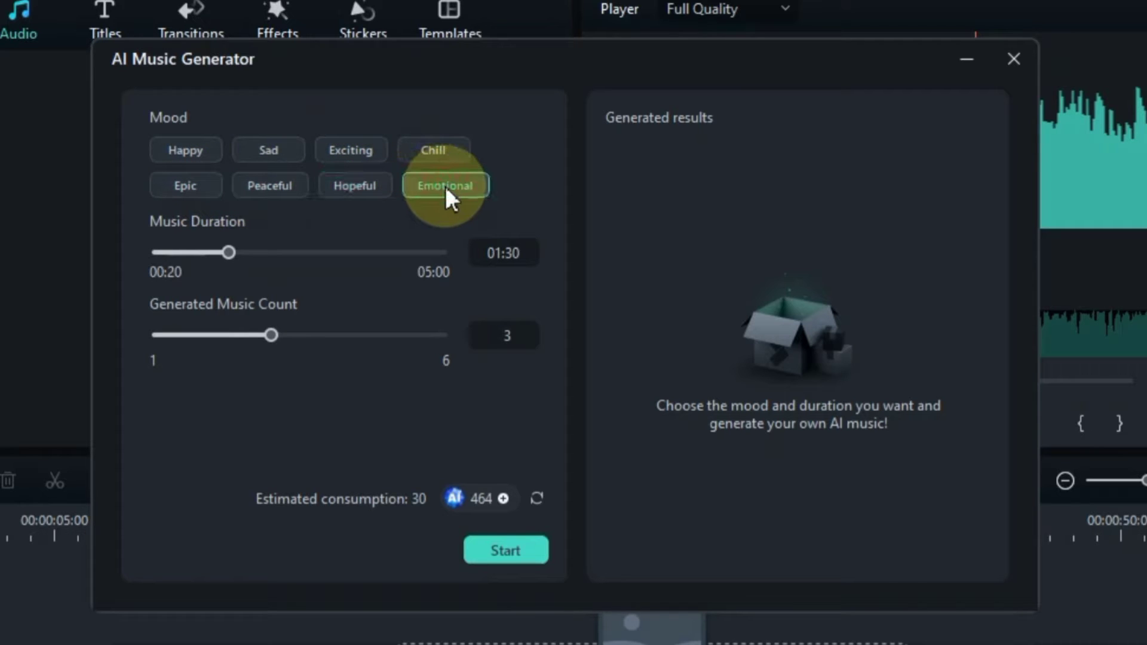
- Generate five Happy-mood tracks with a 04:04 music duration
left_click(187, 157)
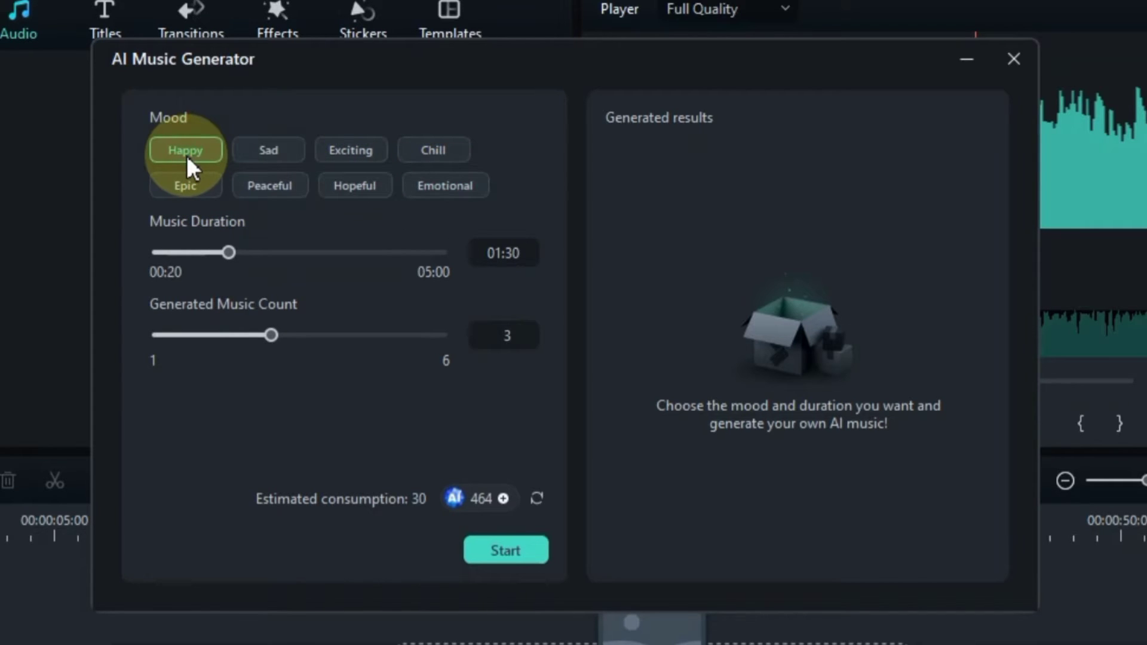
left_click_drag(227, 252, 383, 259)
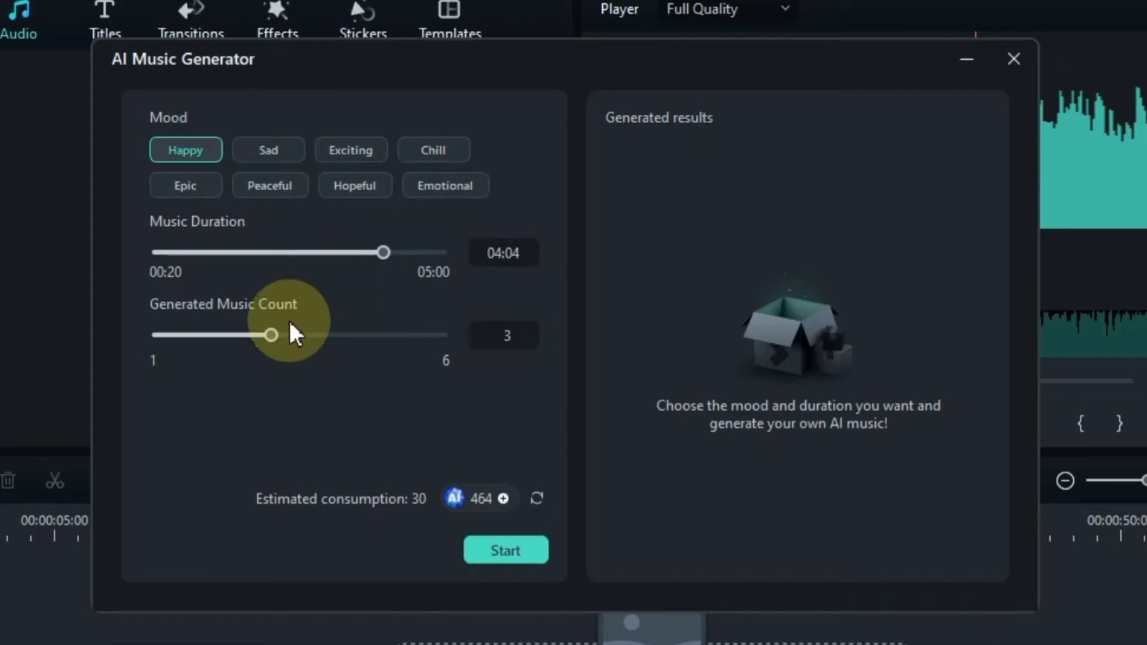
left_click_drag(273, 335, 403, 324)
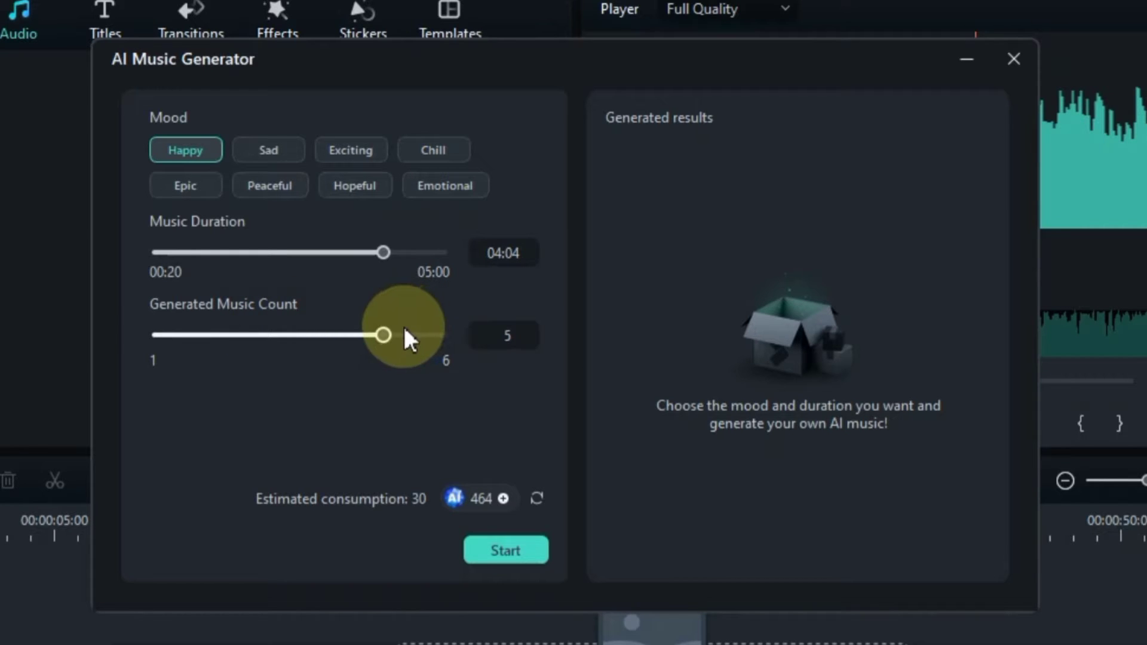
left_click(499, 552)
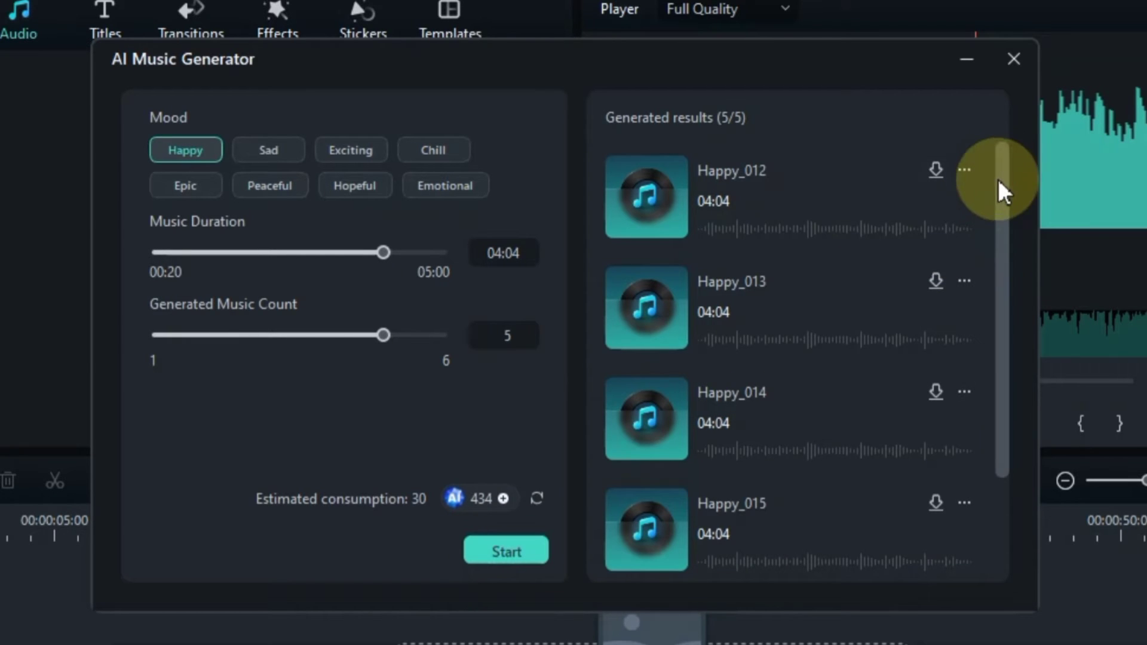
- Audition Happy_012 and Happy_013, then show the AI Music Generated list
left_click_drag(1007, 179, 1024, 313)
left_click_drag(1002, 399, 998, 169)
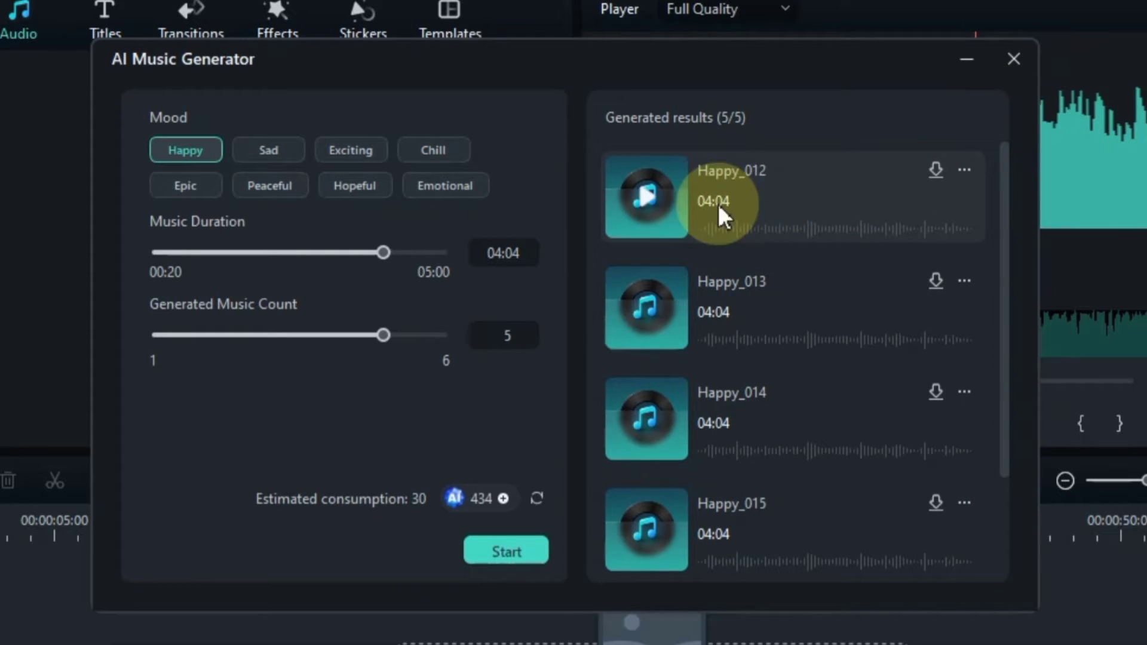
left_click(643, 197)
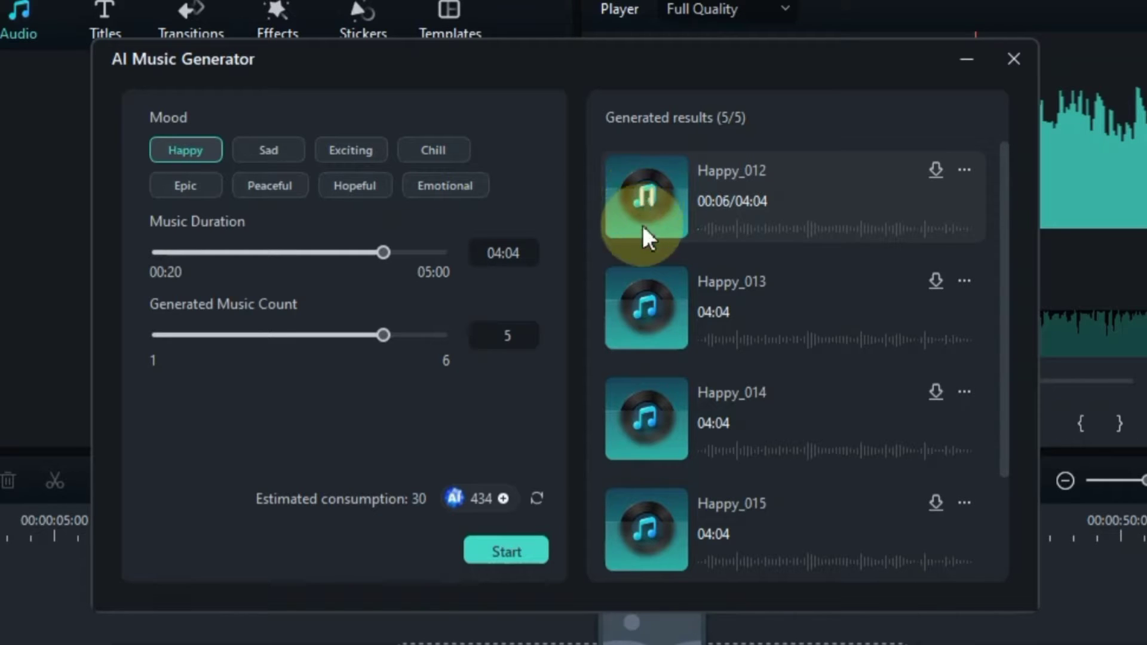
left_click(651, 312)
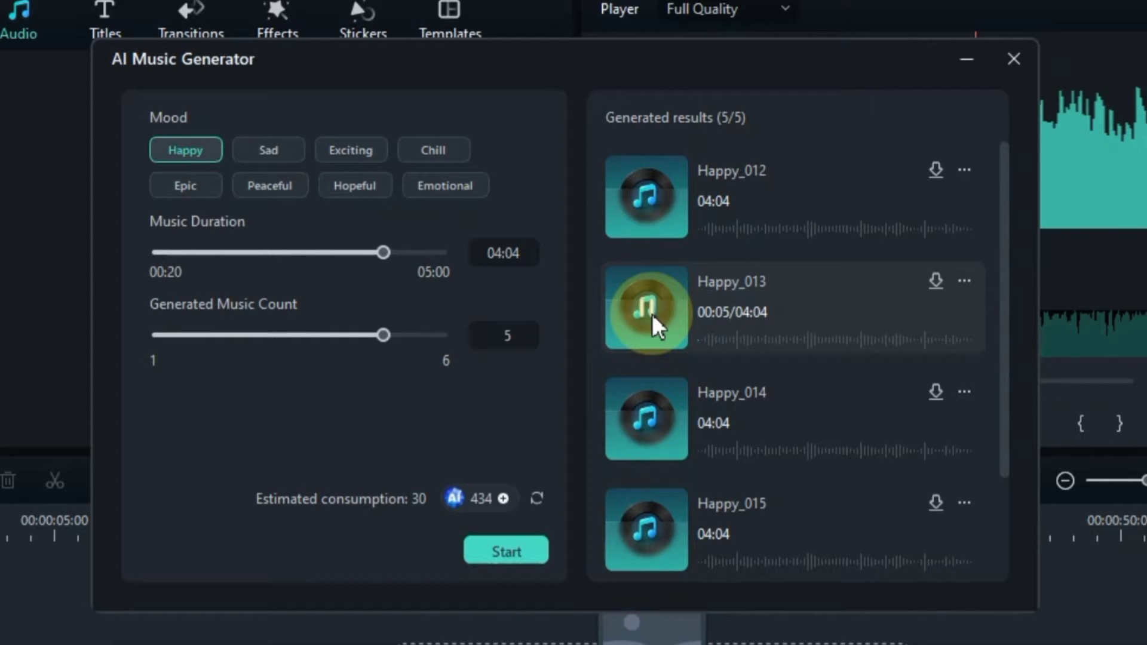
left_click(661, 329)
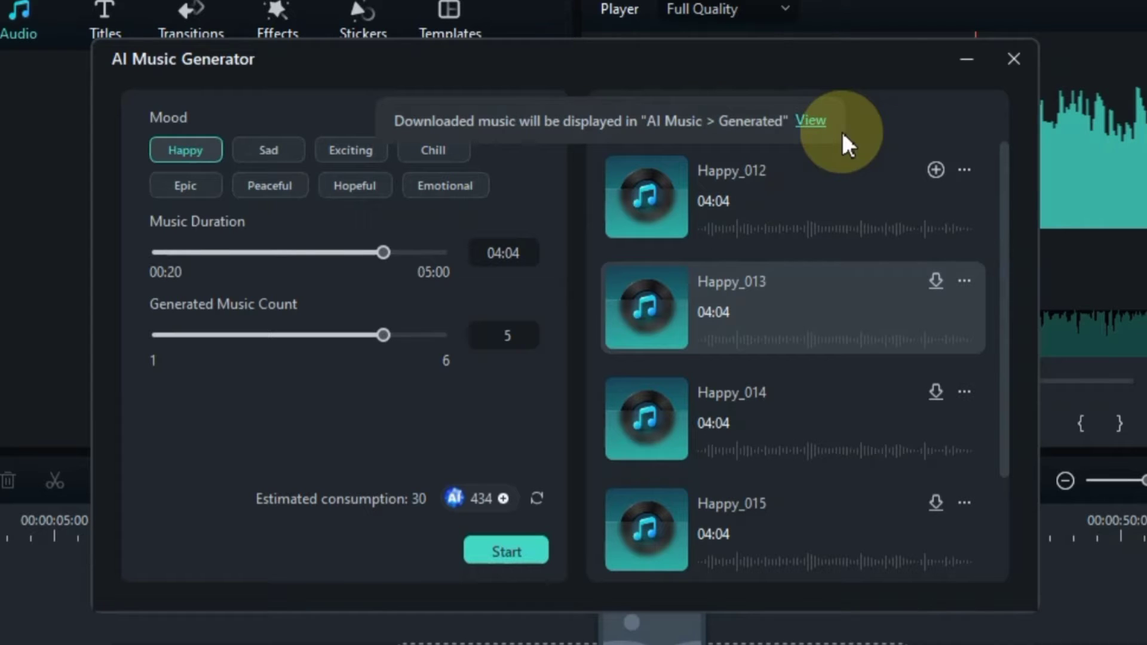
left_click(808, 121)
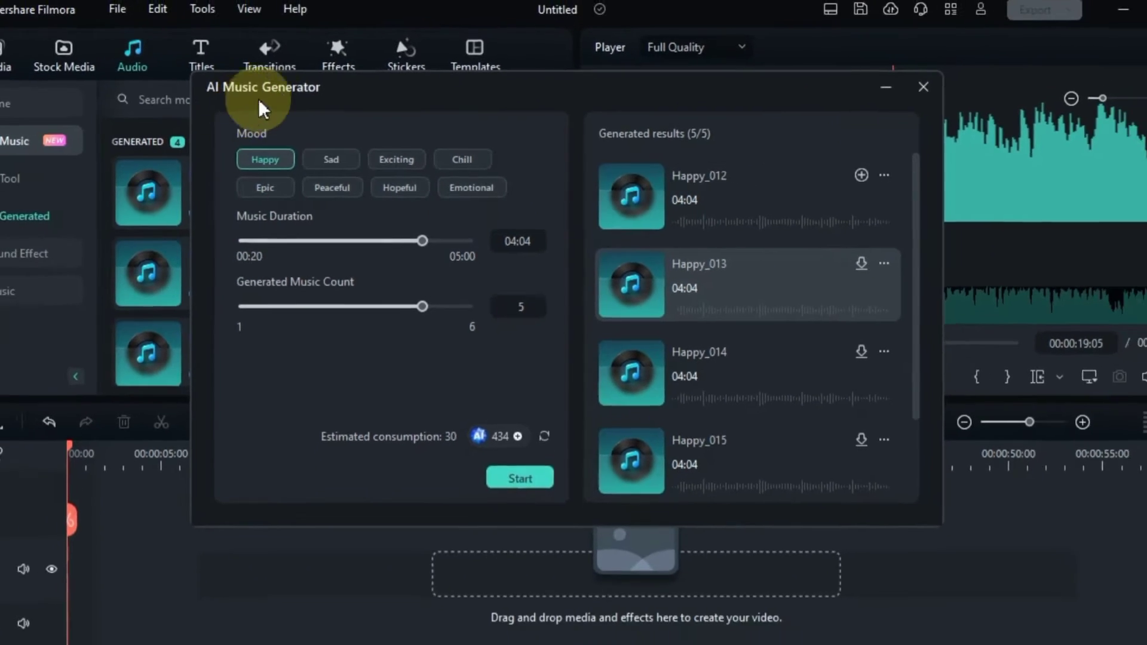
left_click_drag(261, 108, 706, 178)
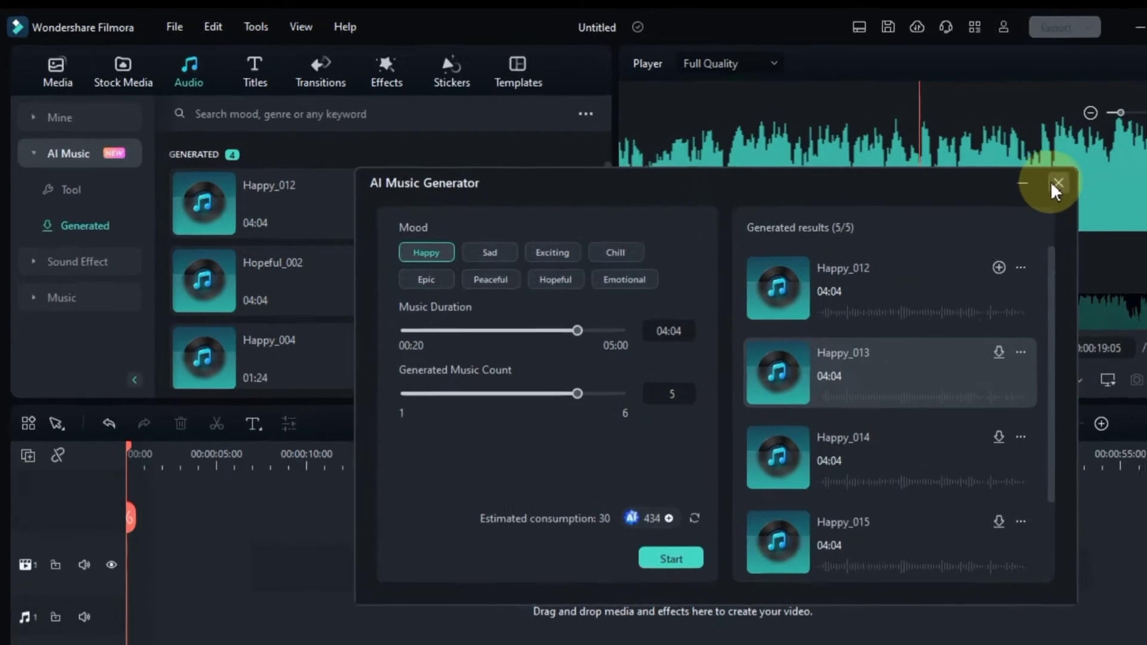
- Close the generator, audition Happy_003 until 00:19, then return to Project Media
left_click(1054, 190)
left_click_drag(608, 201, 605, 256)
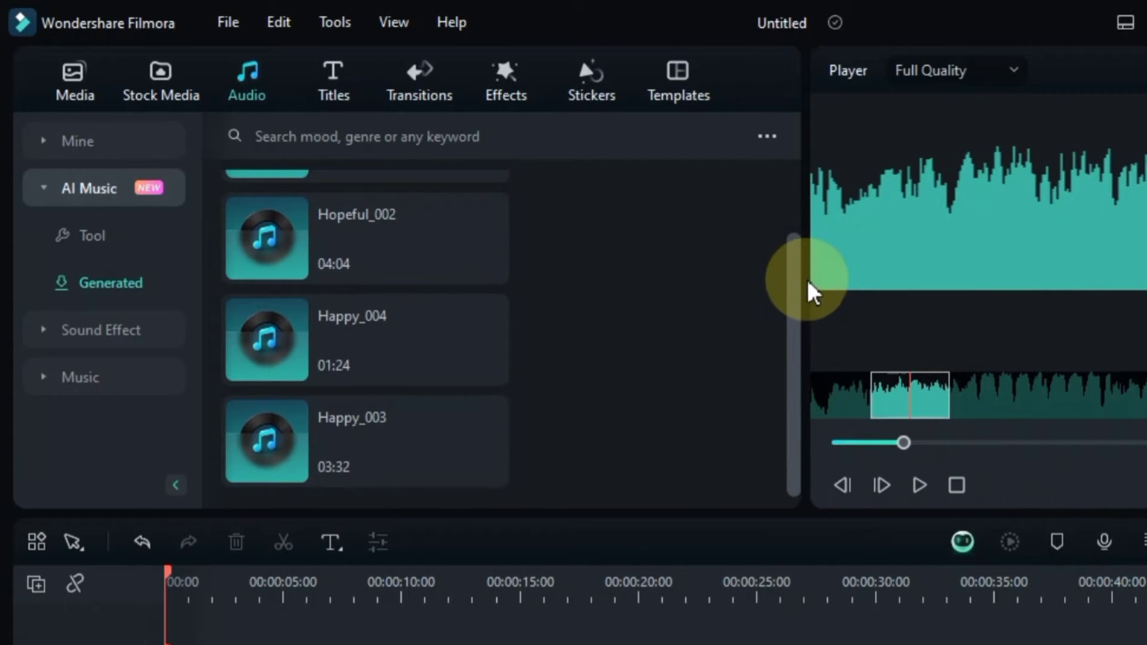
left_click_drag(812, 291, 826, 225)
scroll(370, 359, "down", 2)
left_click(267, 442)
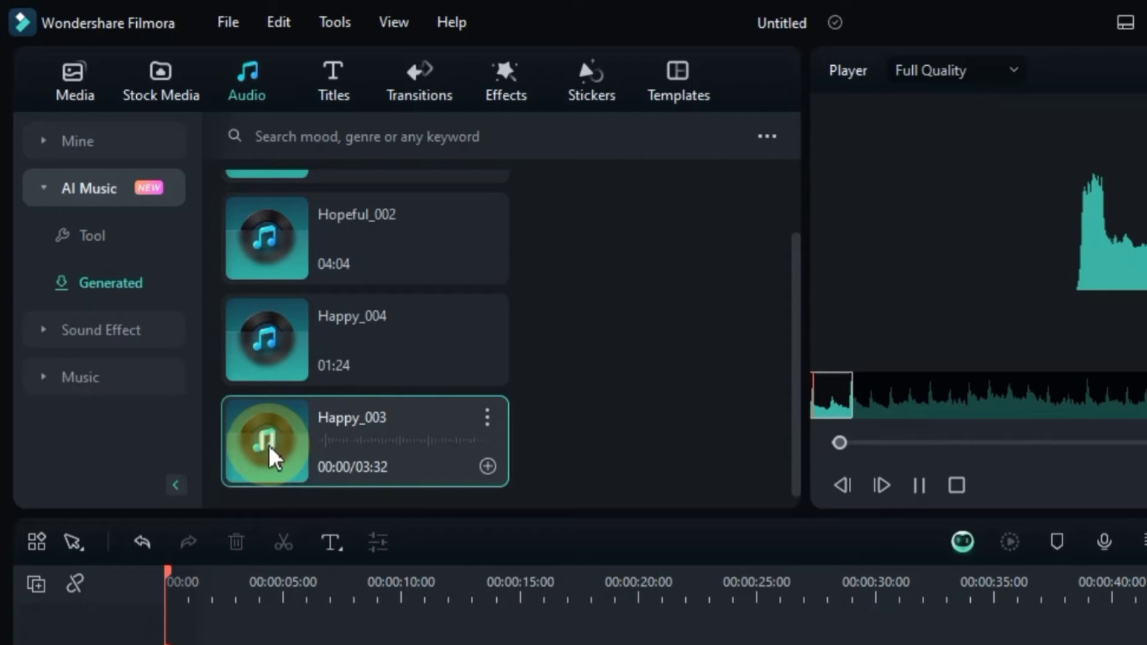
left_click(876, 405)
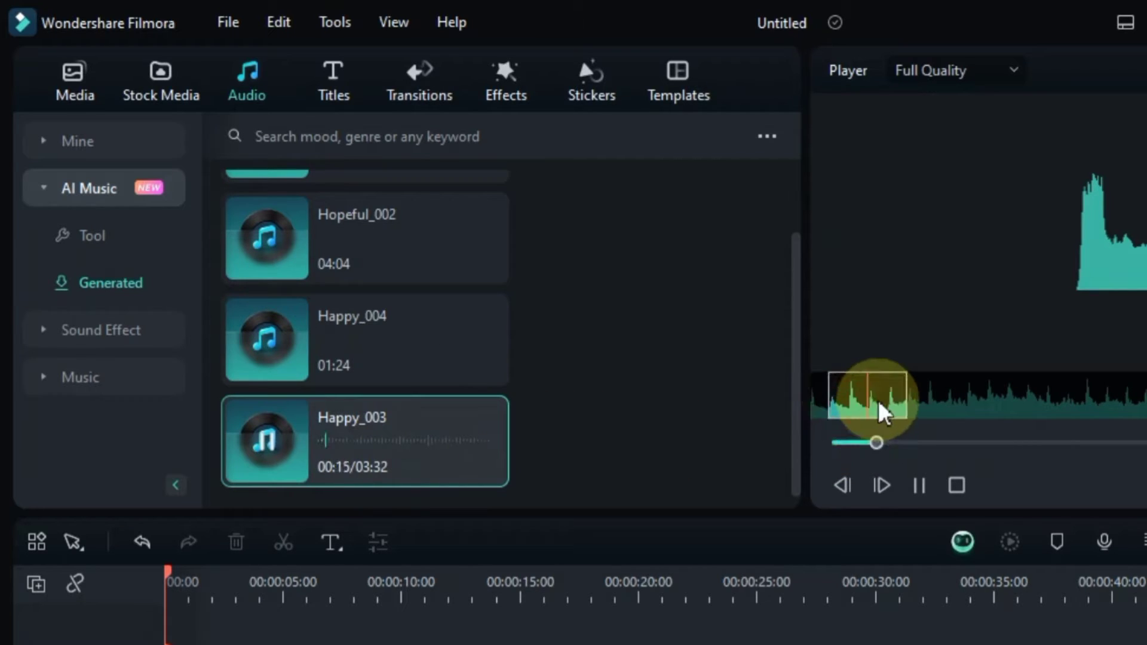
left_click(919, 485)
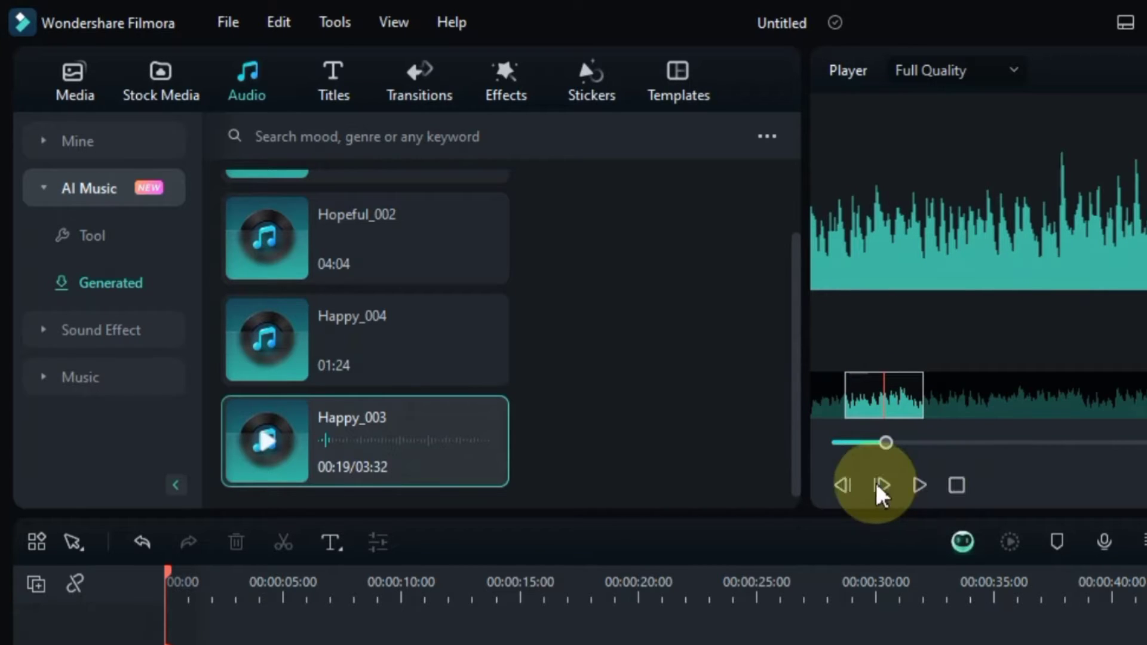
left_click(618, 445)
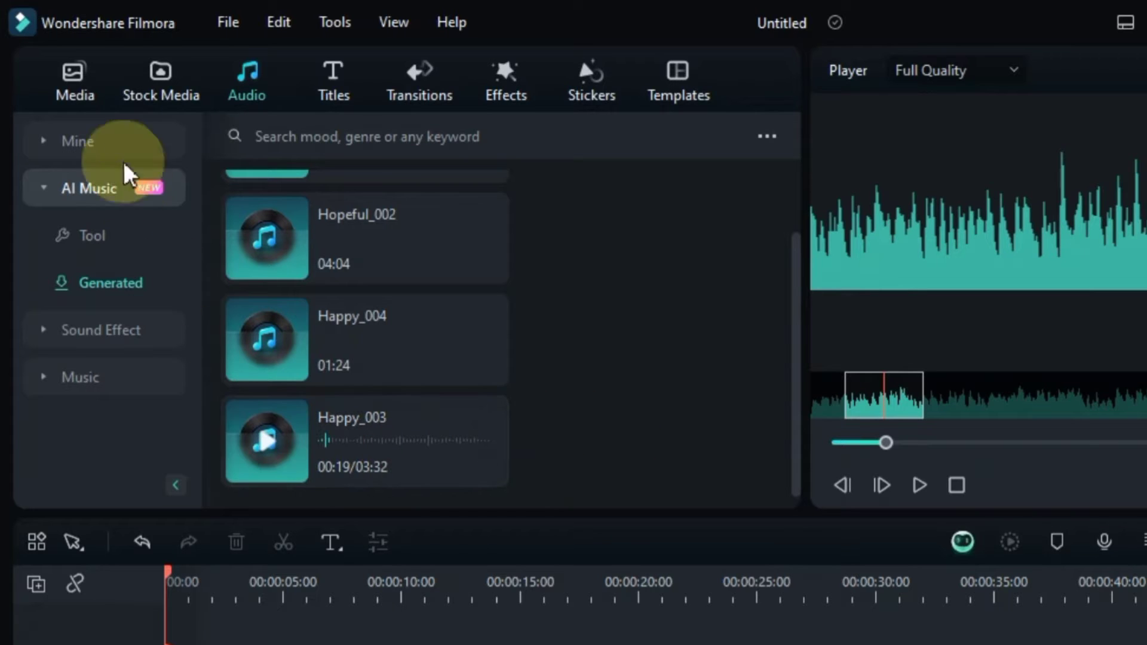
left_click(78, 94)
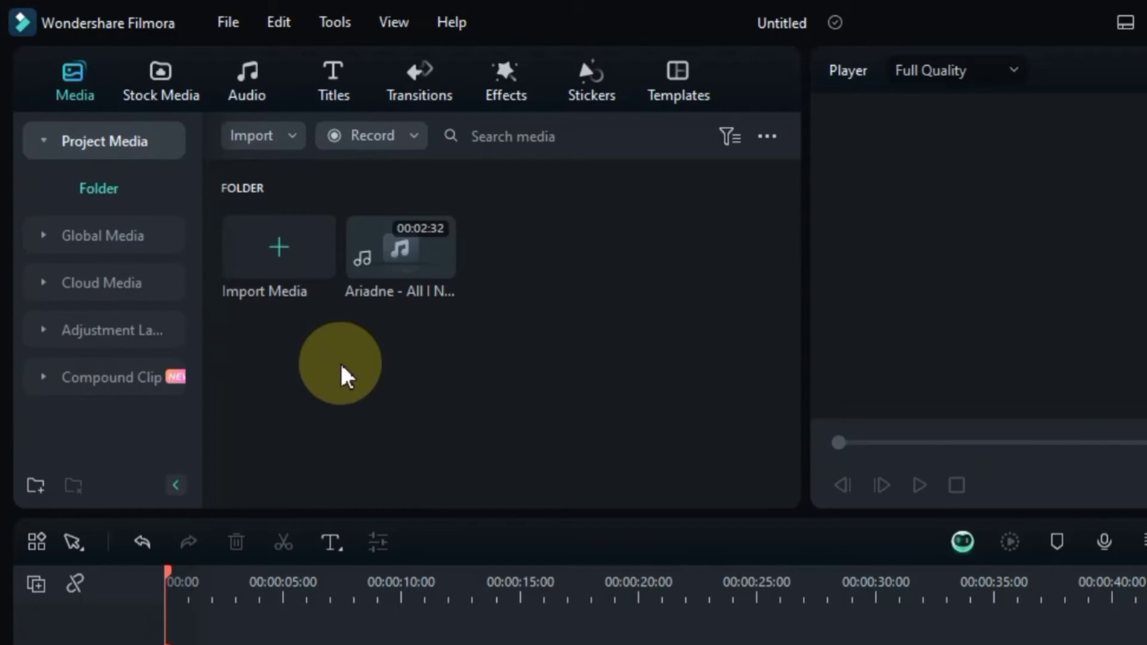
- Place the Ariadne track at the timeline start and play it to about 51 seconds
left_click_drag(389, 257, 148, 644)
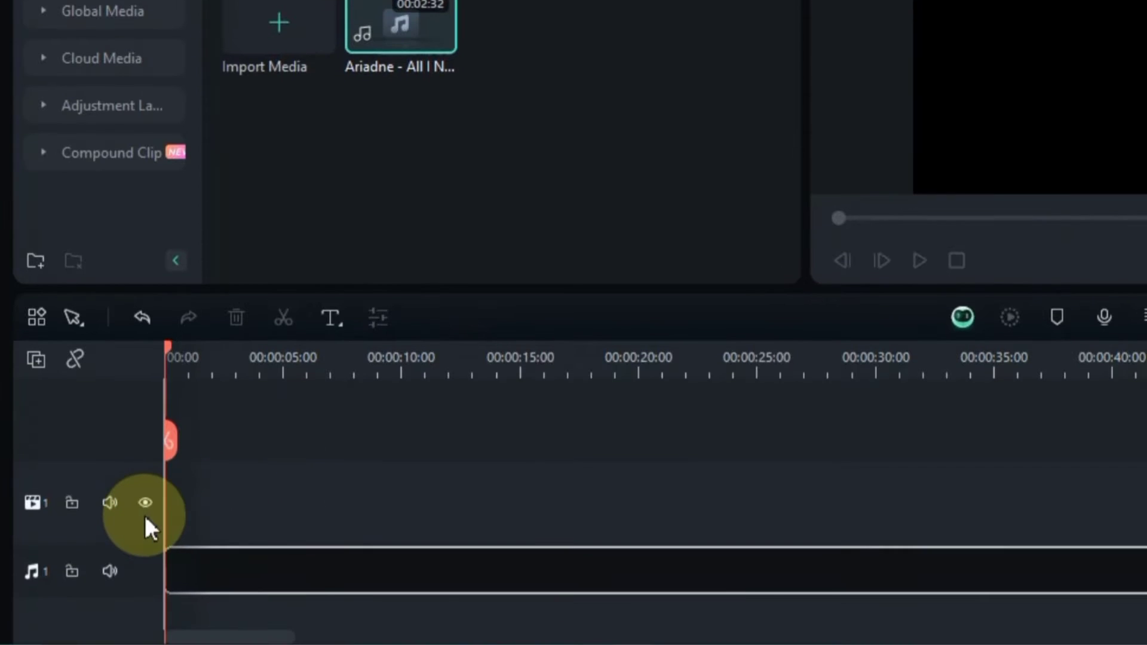
left_click_drag(148, 526, 143, 513)
left_click_drag(166, 348, 264, 356)
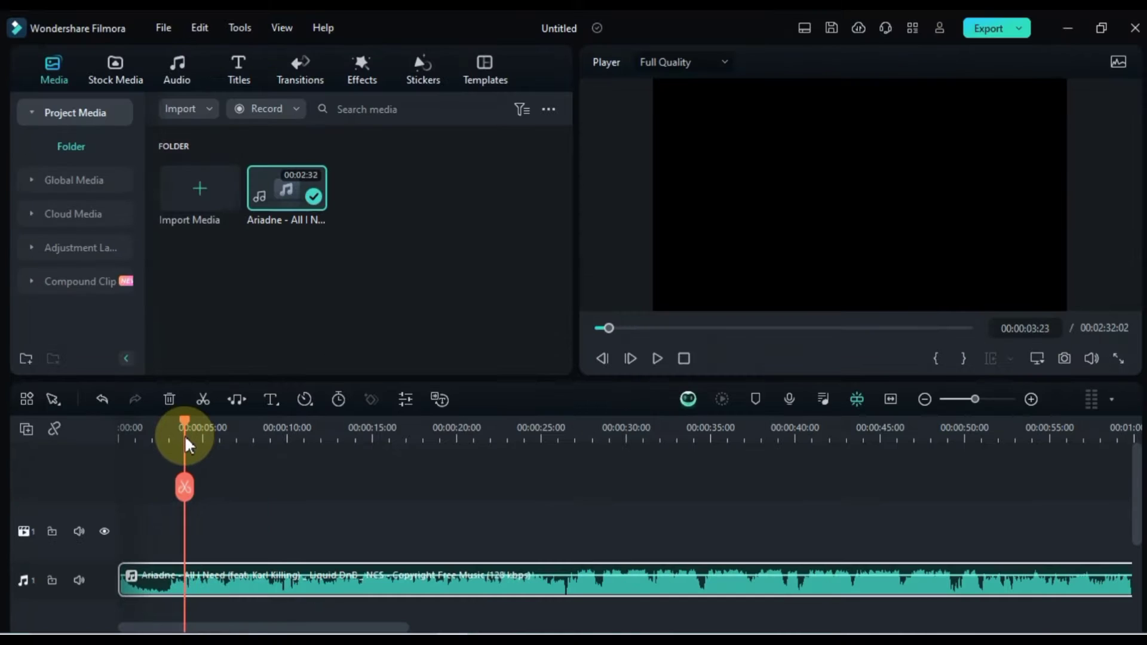
key("space")
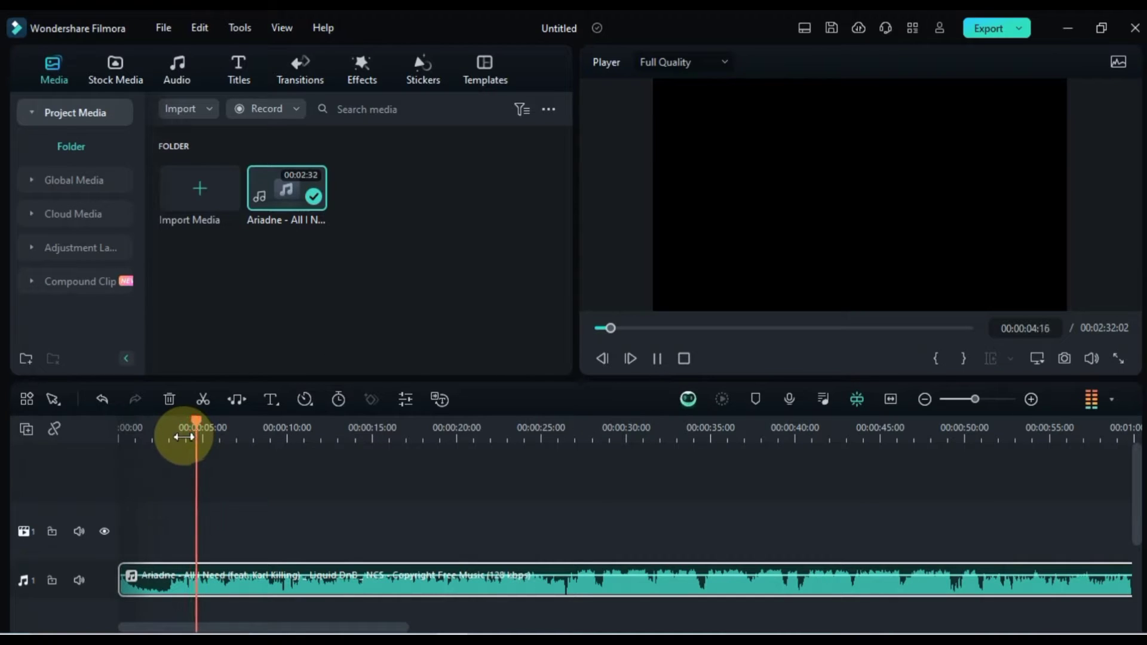
left_click(944, 435)
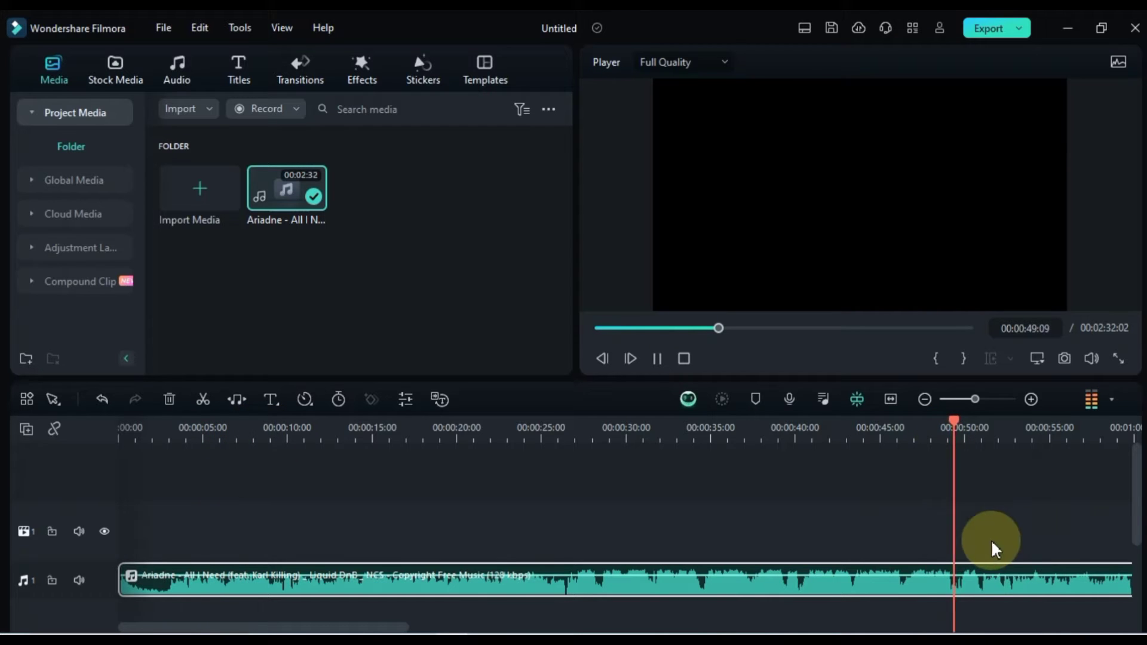
key("space")
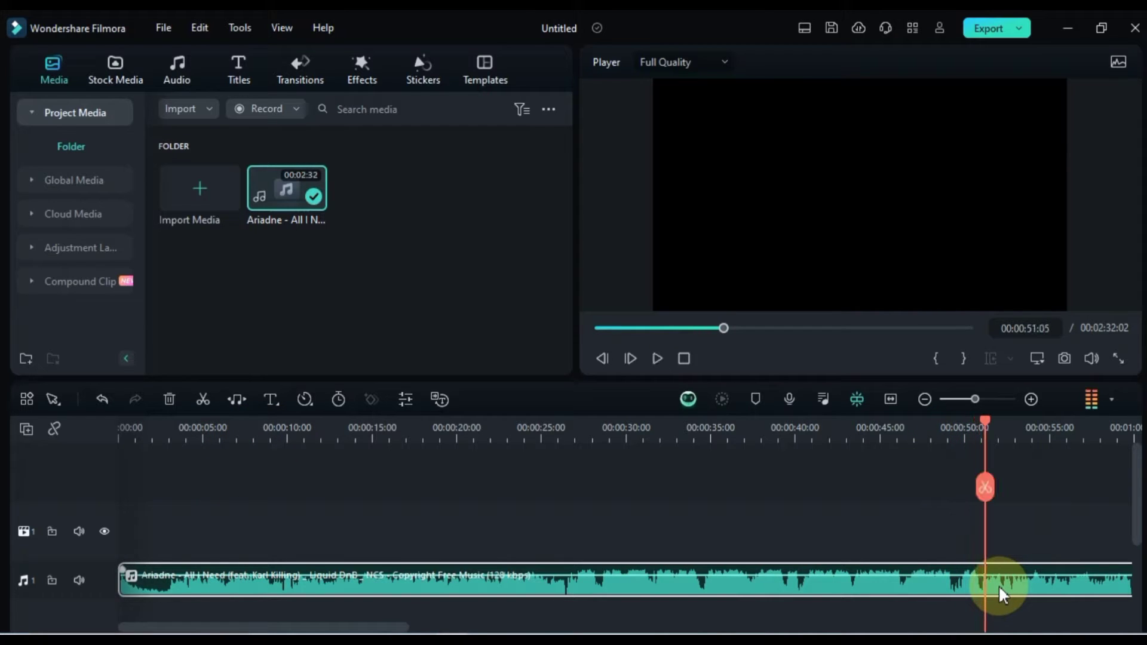
- Split the song at 00:00:51 and delete the part after the cut
left_click(985, 487)
left_click(1006, 584)
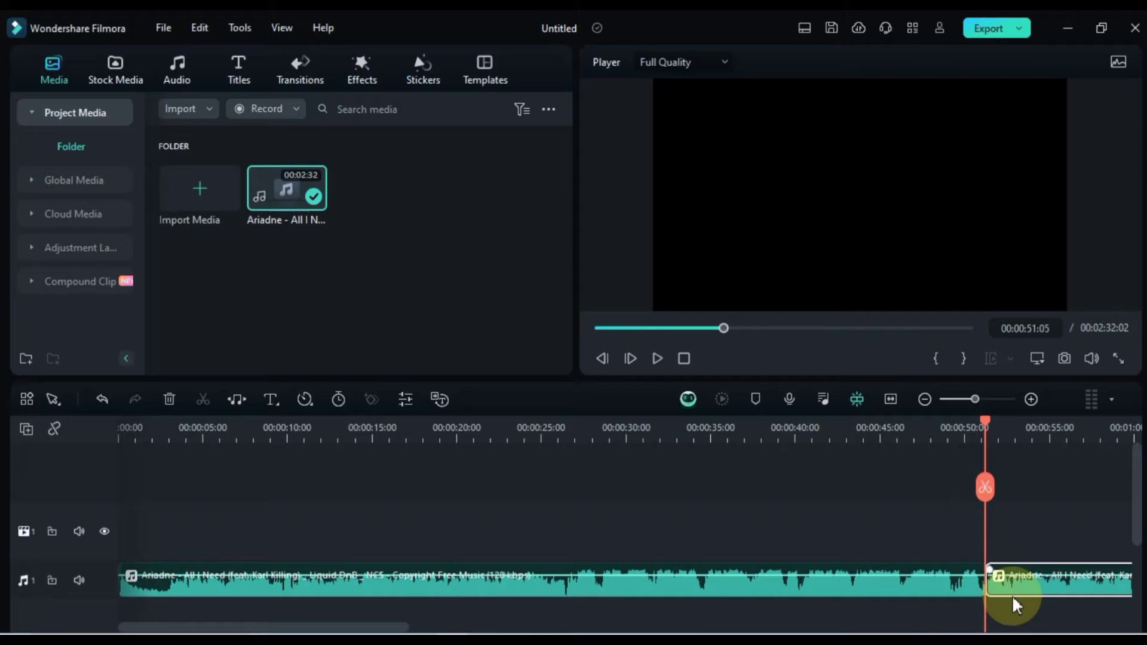
key("Delete")
left_click(703, 594)
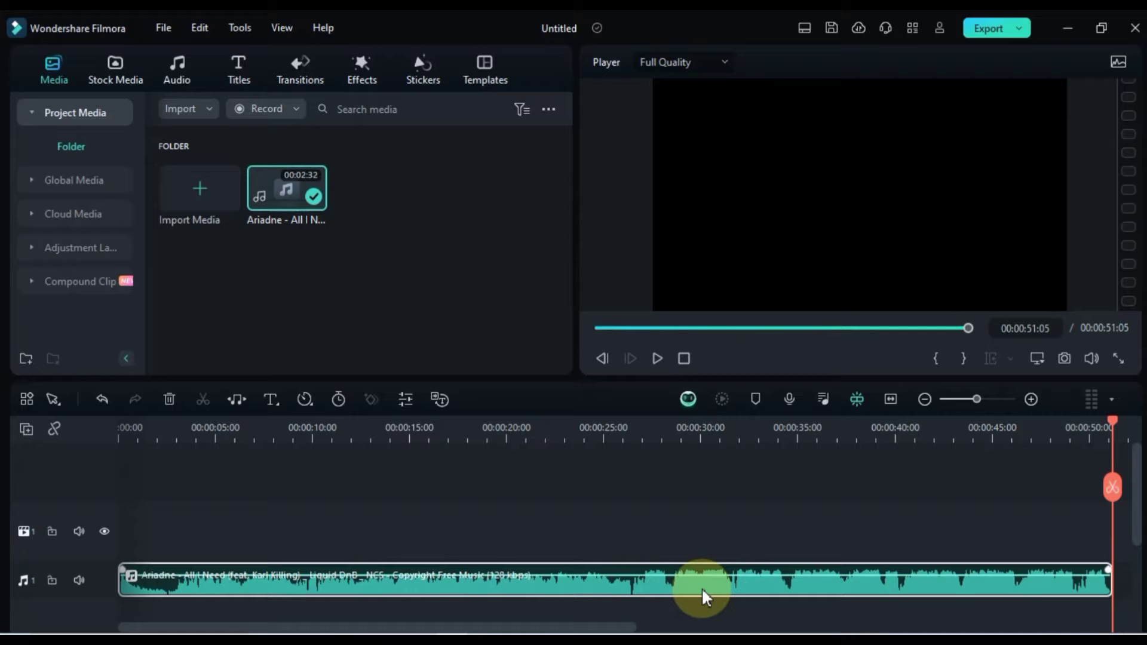
- Run AI Vocal Remover on the Ariadne clip to create Voice and Background tracks
right_click(701, 586)
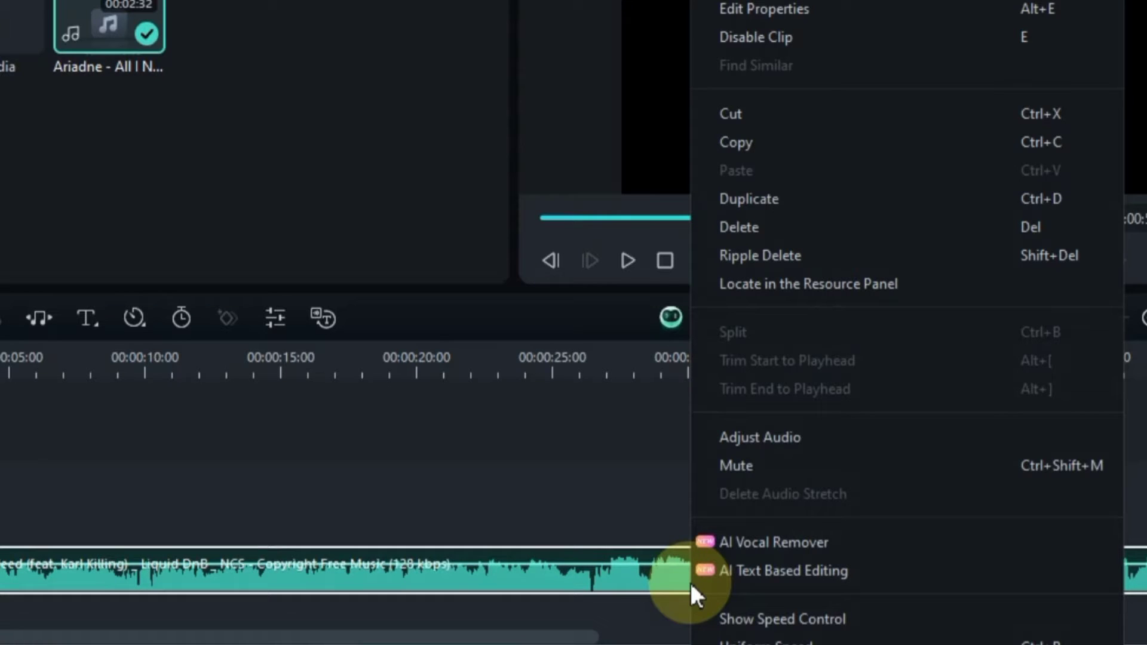
left_click(857, 536)
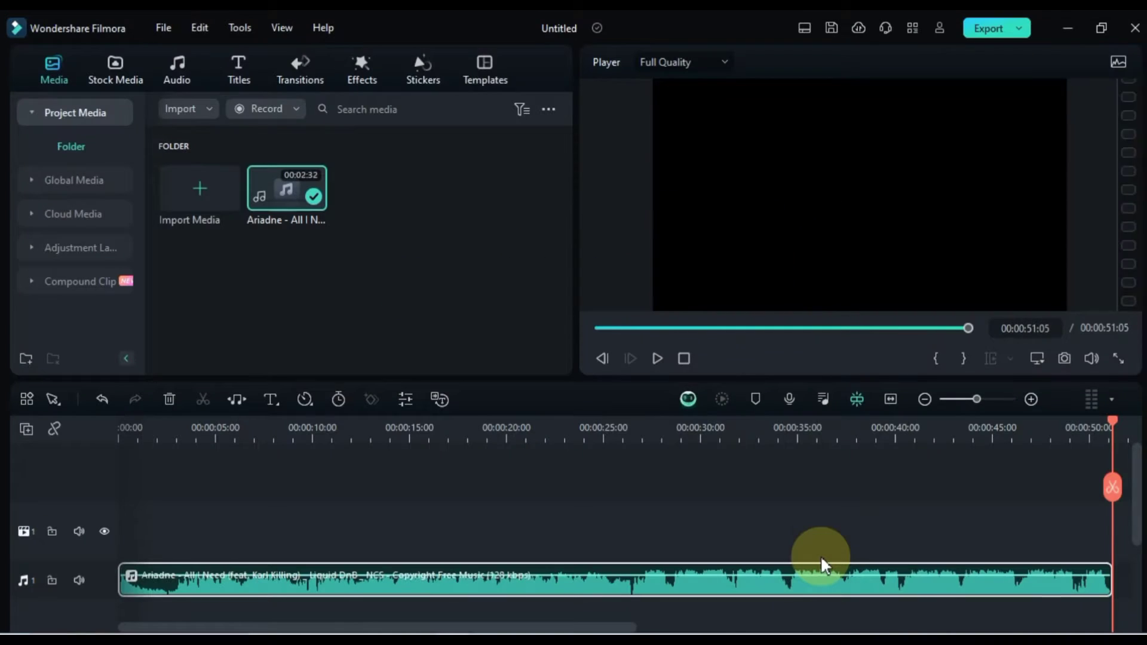
scroll(469, 580, "up", 2)
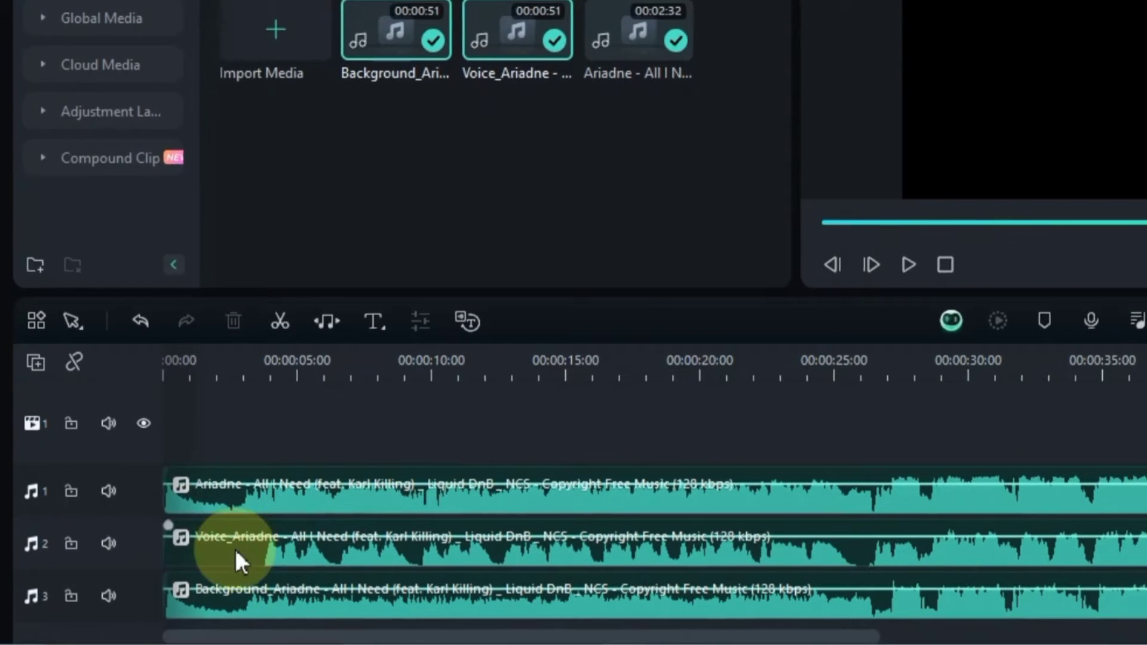
left_click(108, 544)
left_click(106, 595)
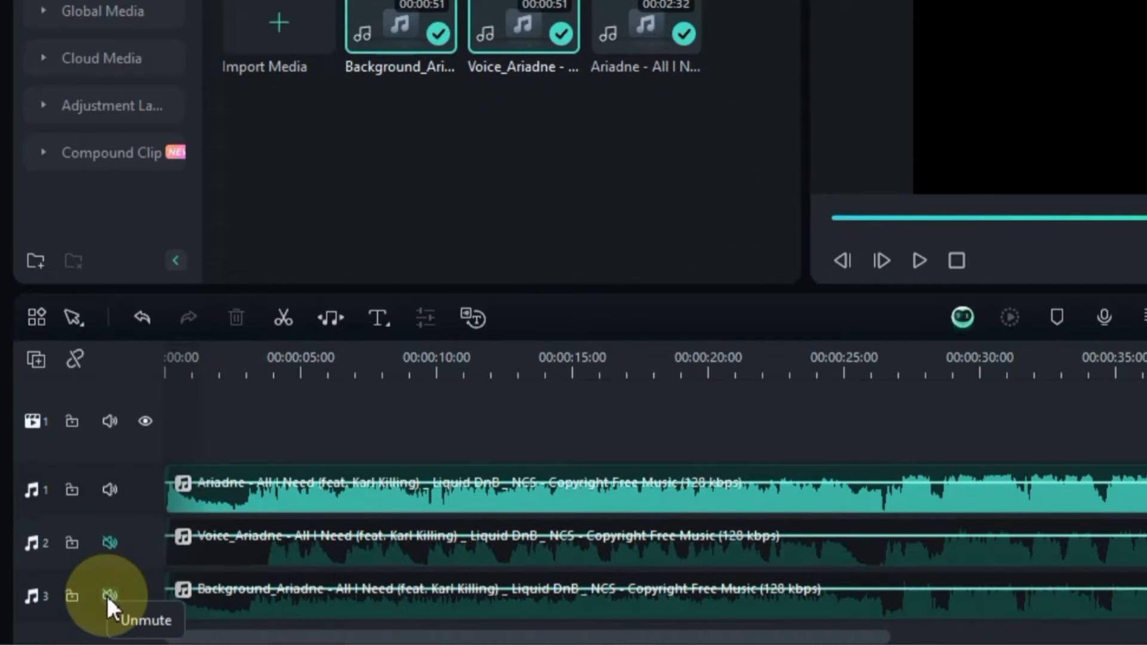
left_click(180, 354)
key("space")
left_click(275, 364)
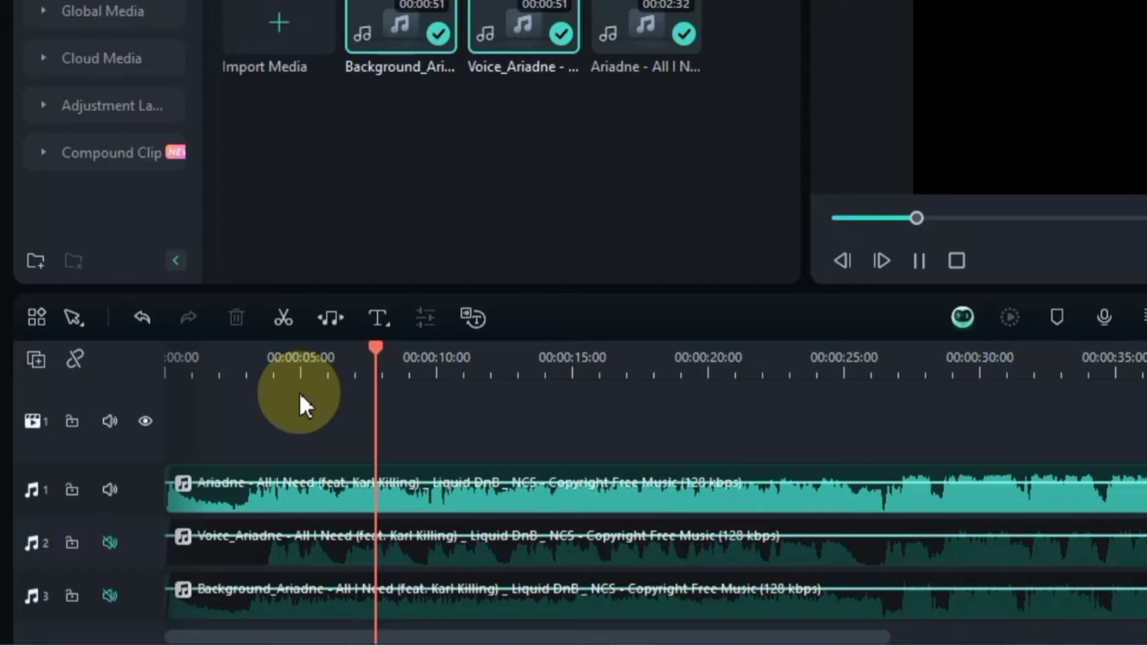
key("space")
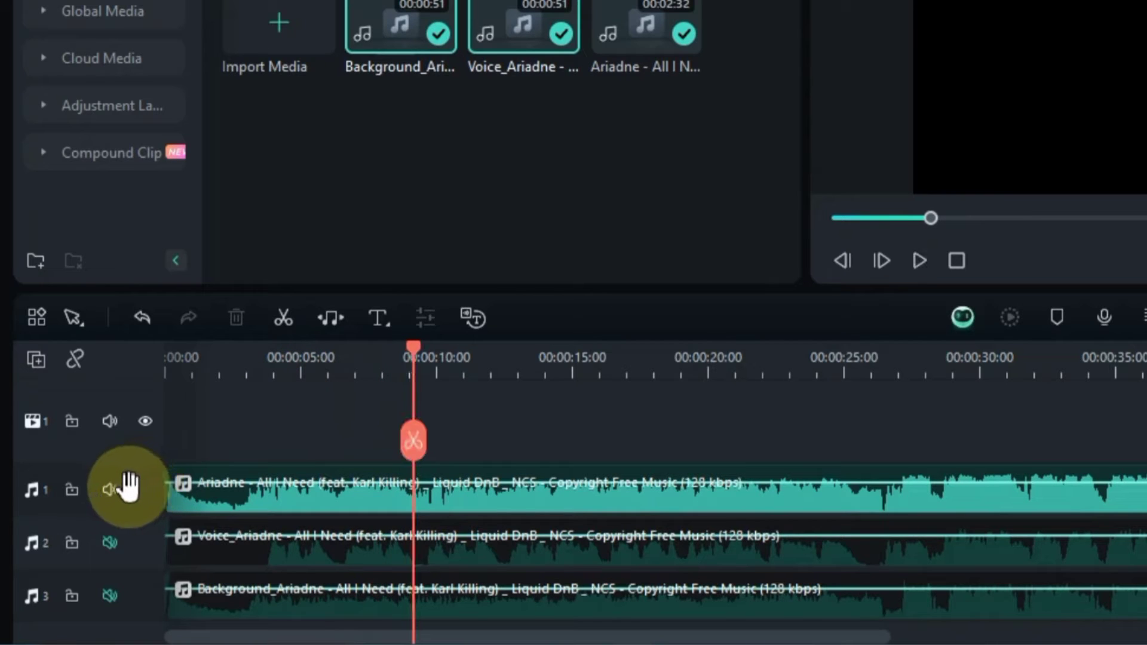
left_click(110, 491)
left_click(110, 542)
key("space")
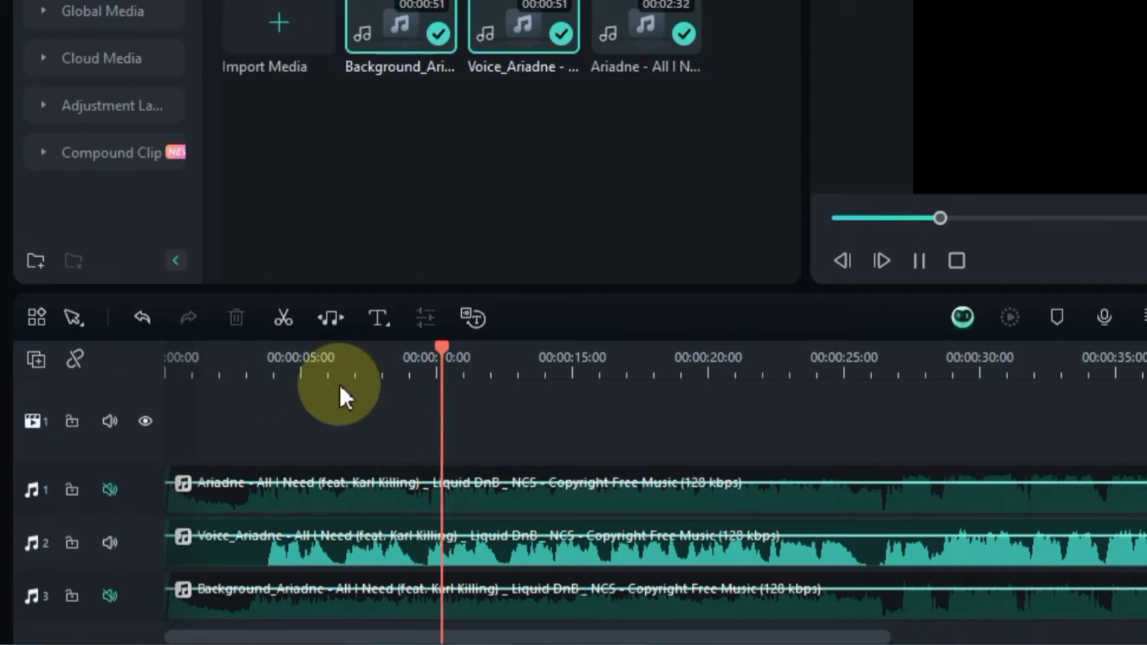
left_click(269, 365)
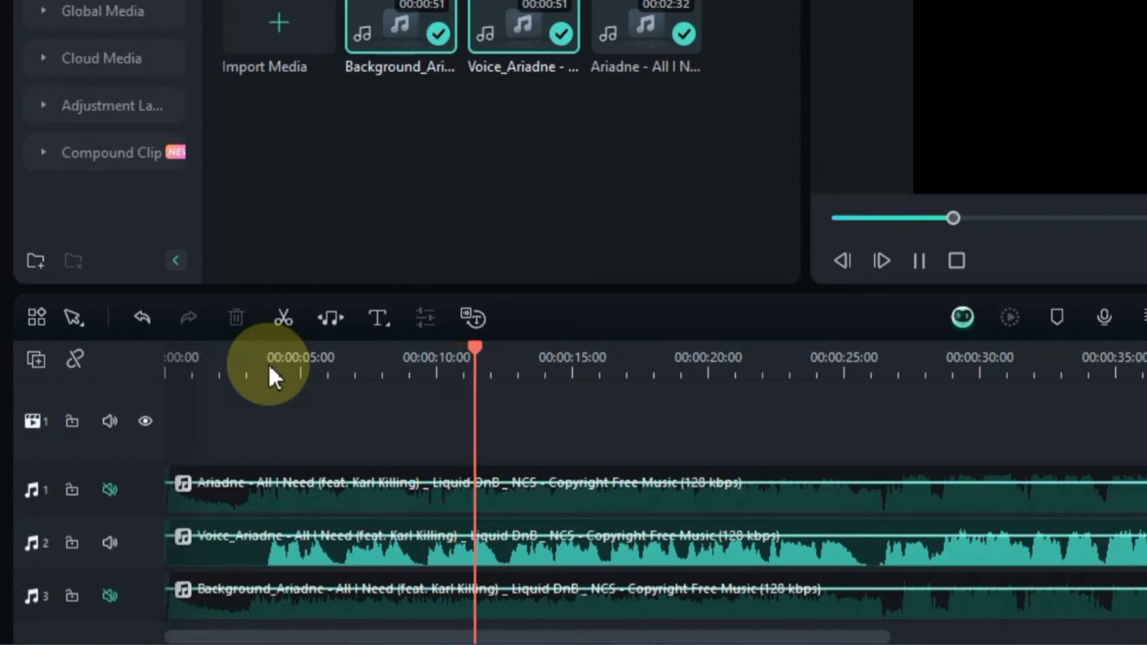
key("space")
left_click(110, 542)
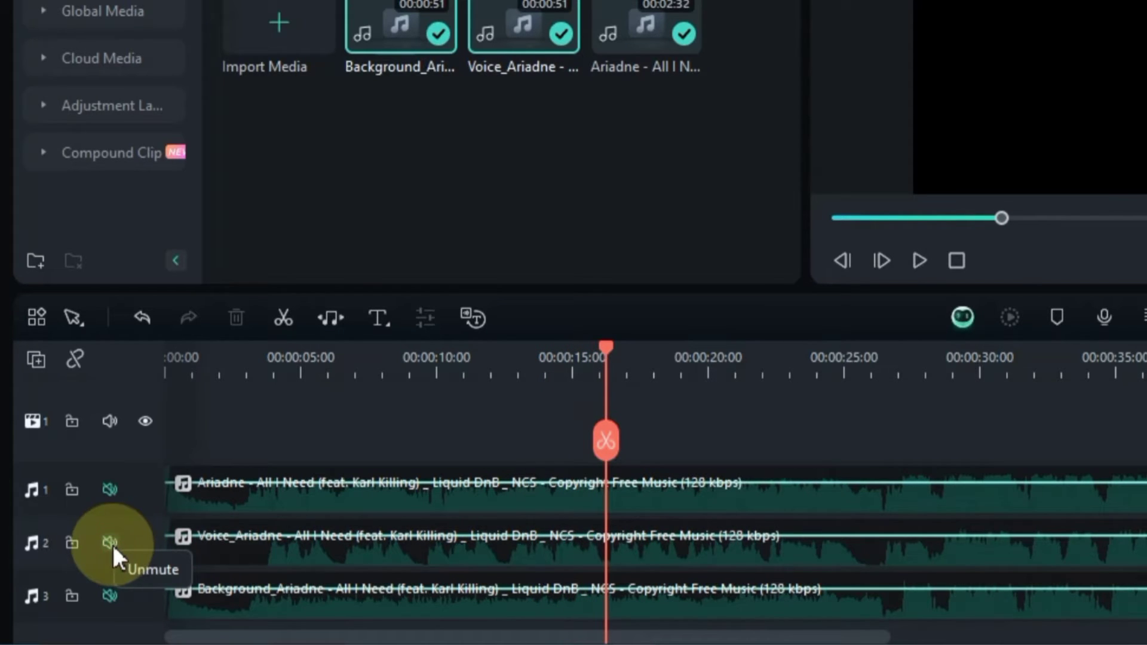
left_click(108, 595)
left_click(270, 356)
key("space")
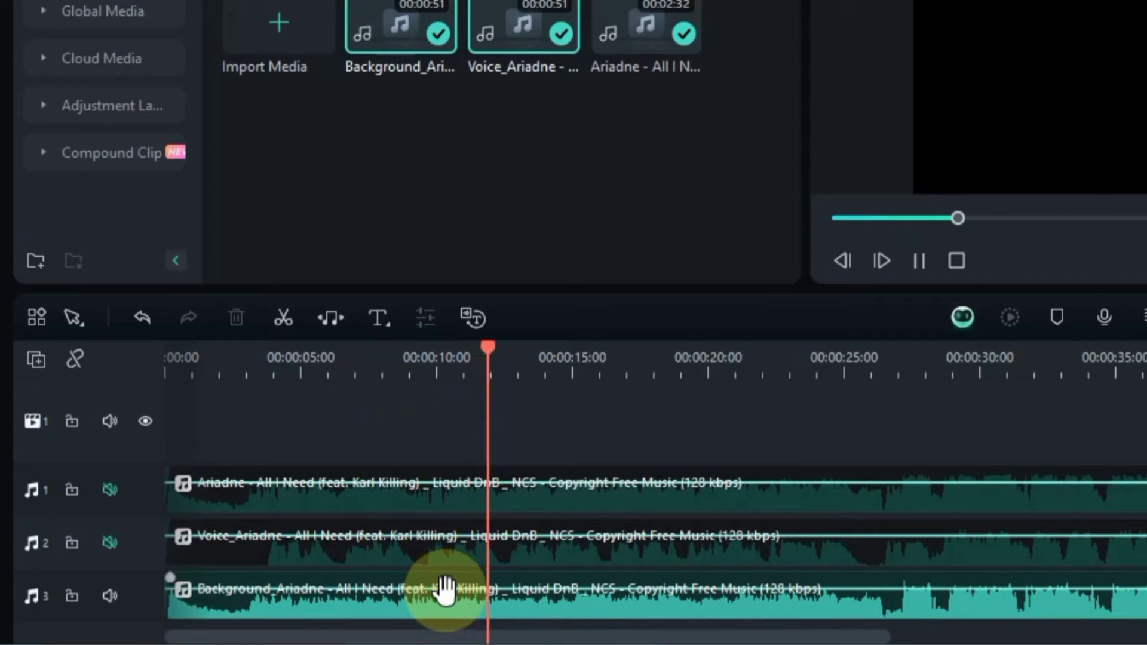
key("space")
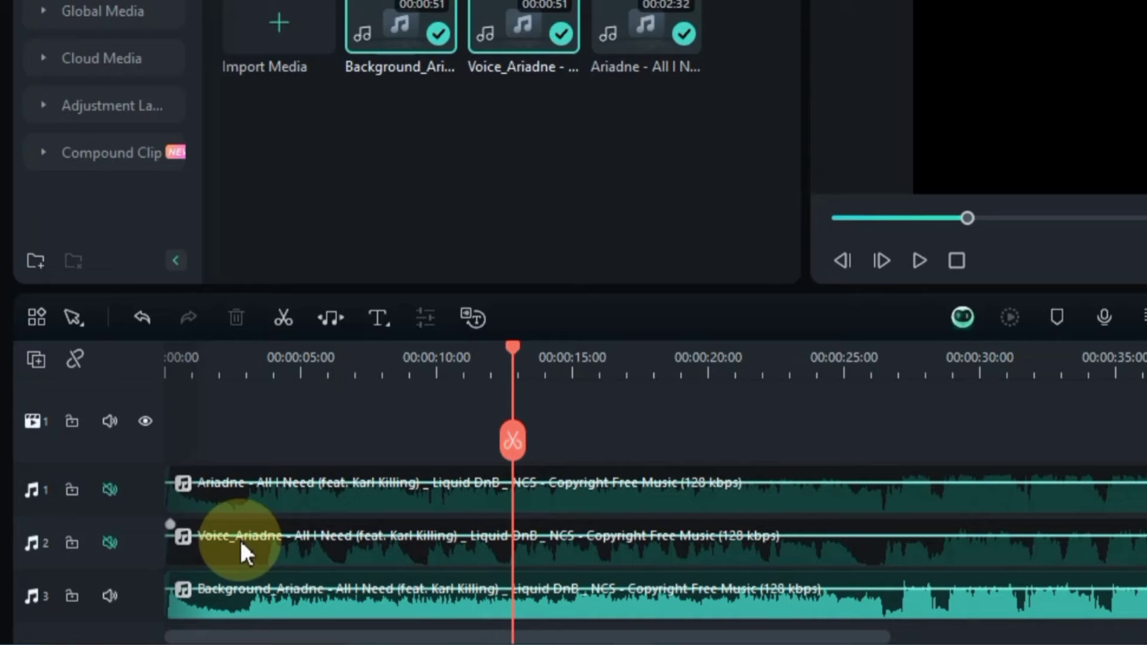
left_click(111, 489)
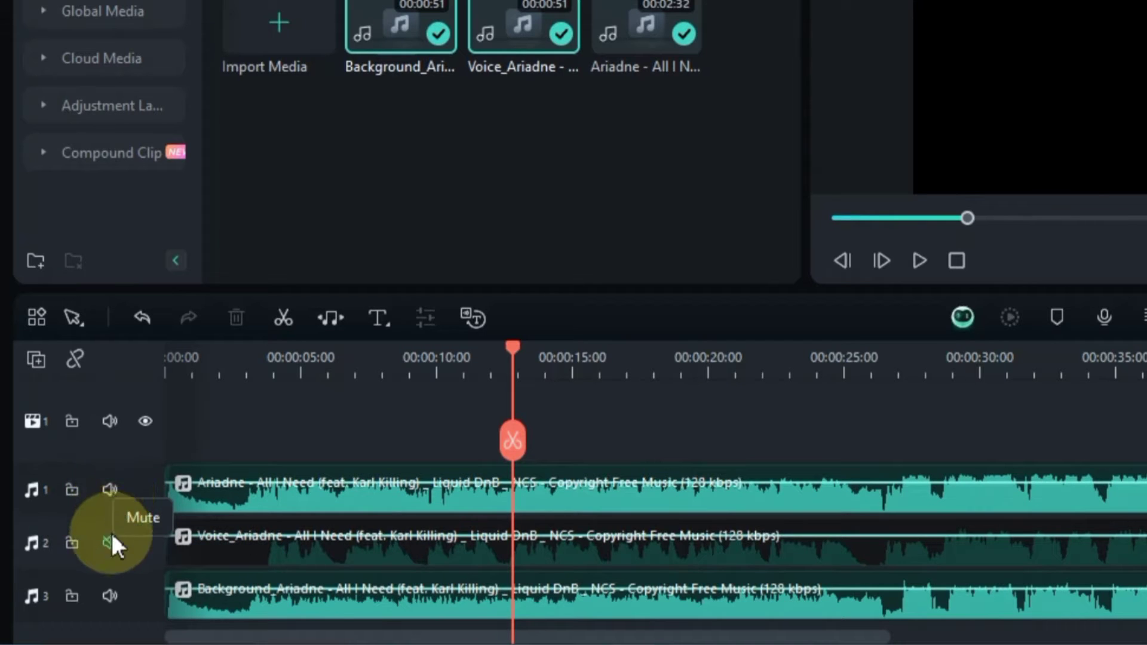
left_click(321, 493)
- Delete the original Ariadne clip and move its empty track below the Voice track
right_click(321, 493)
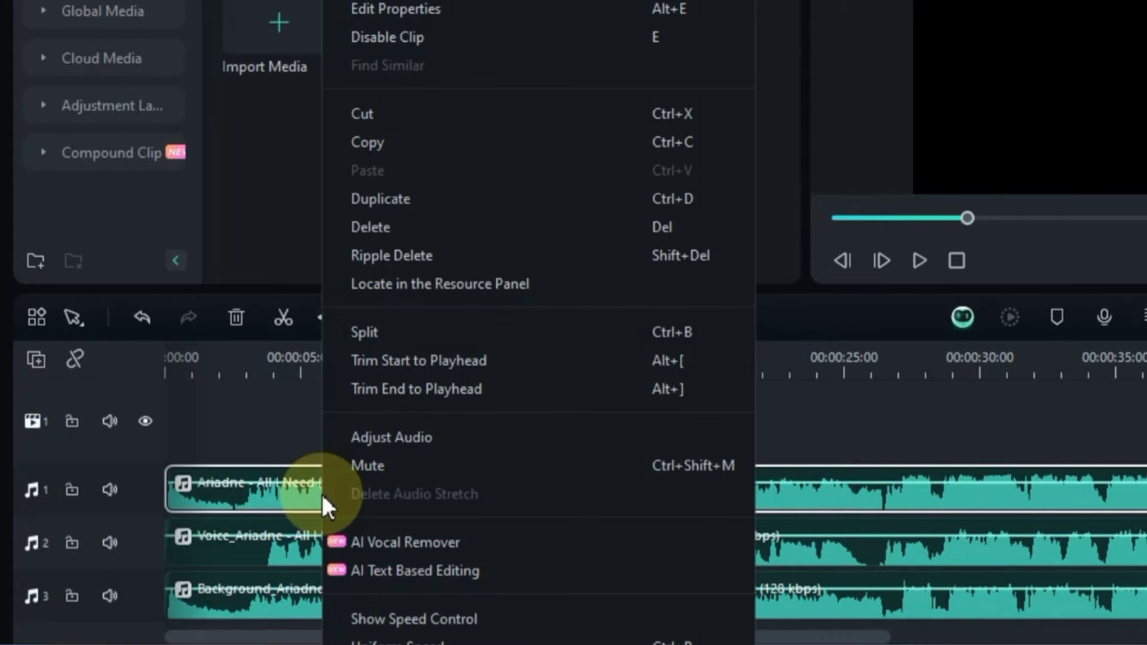
left_click(413, 242)
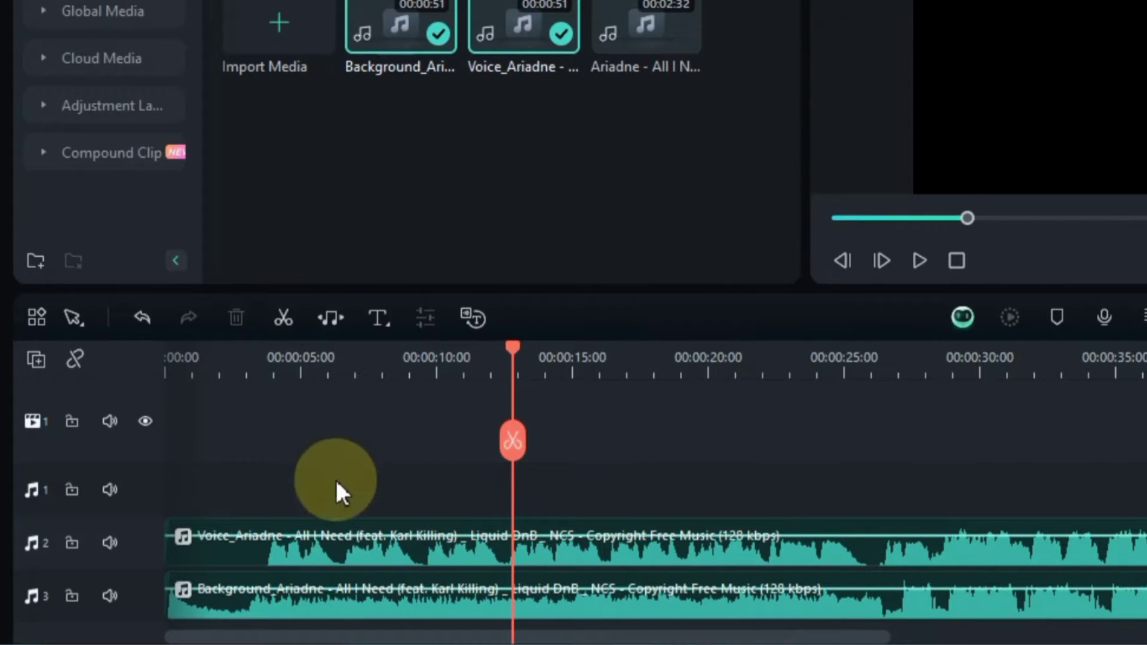
left_click_drag(141, 487, 138, 540)
left_click(138, 541)
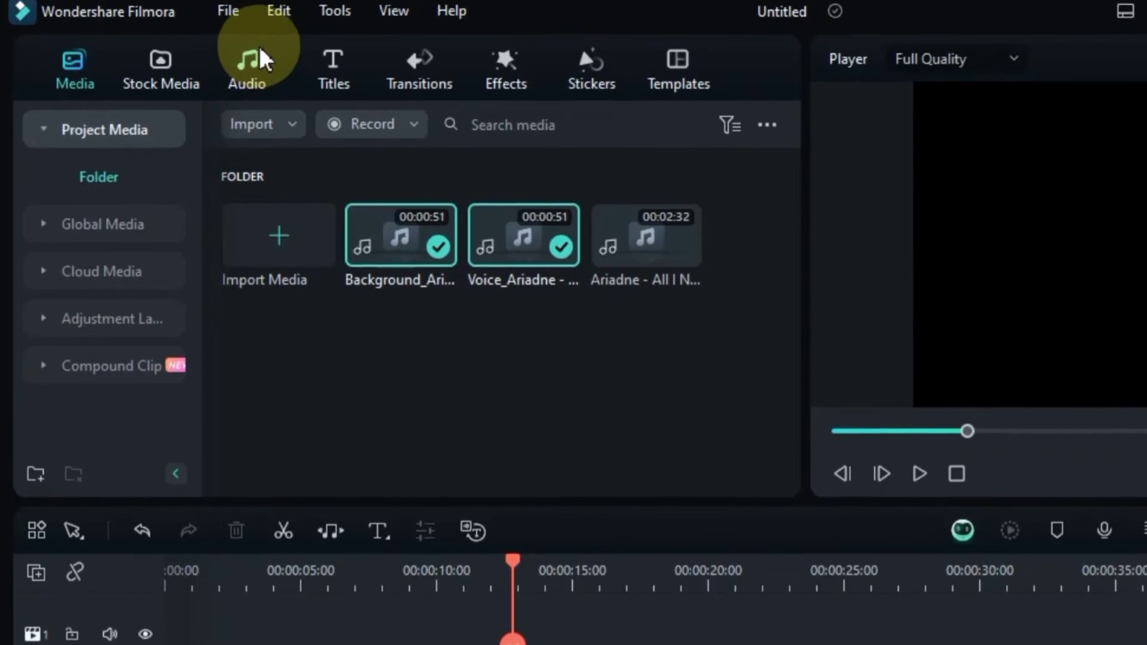
- Place Happy_003 at the start of an audio track and mute the Background track
left_click(251, 71)
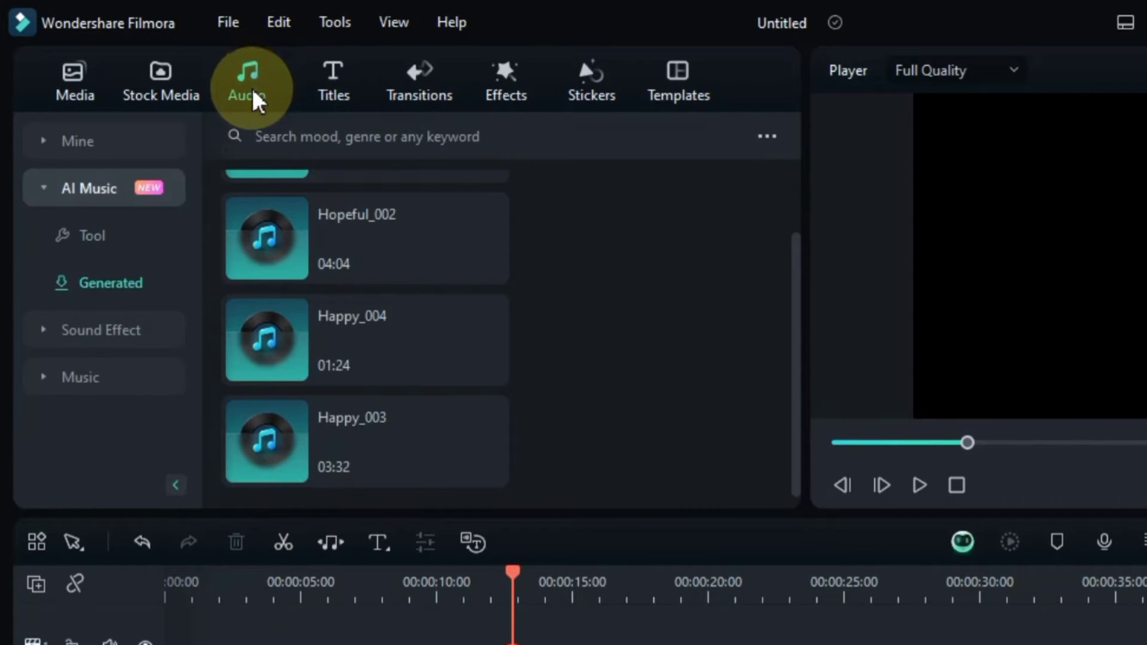
mouse_move(439, 325)
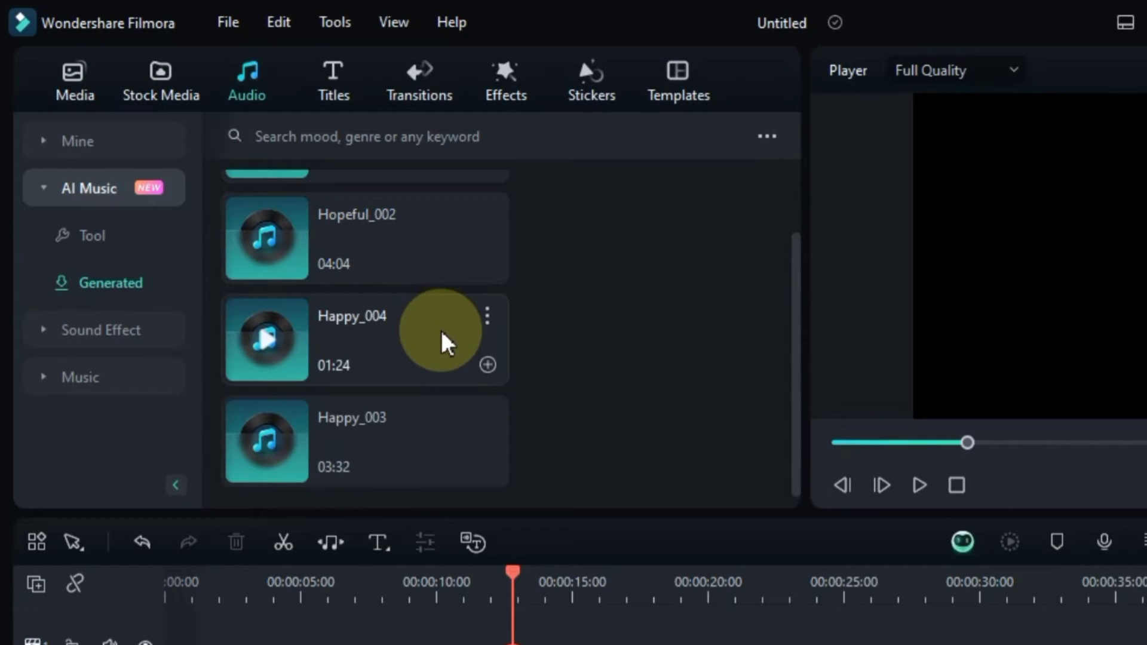
left_click_drag(309, 453, 287, 644)
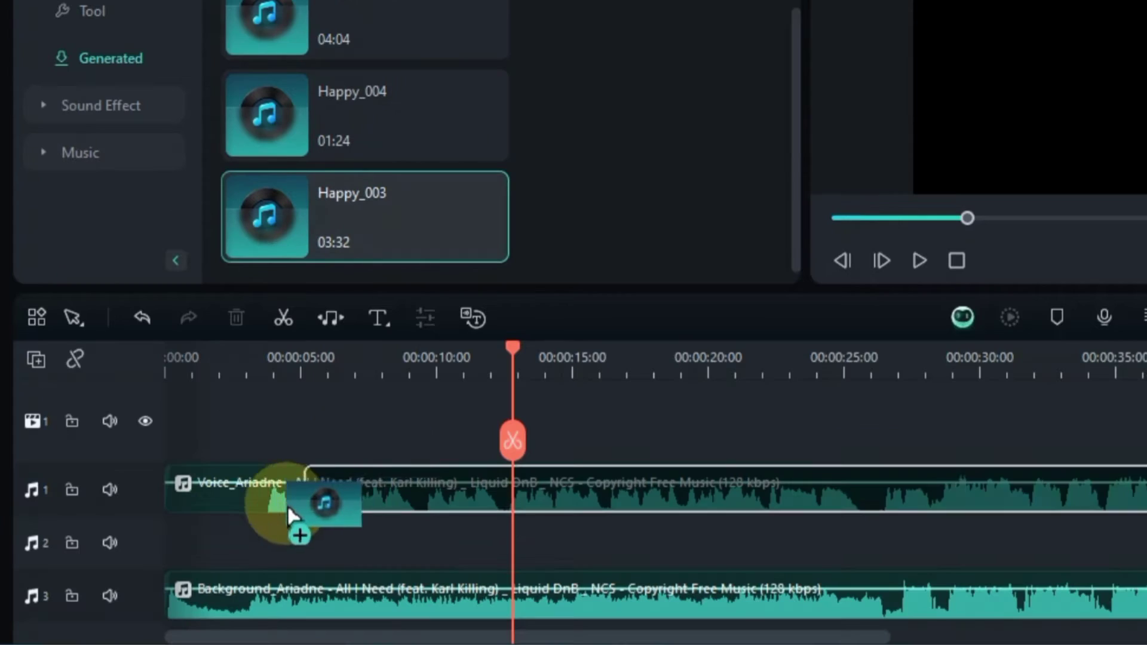
left_click_drag(287, 504, 120, 544)
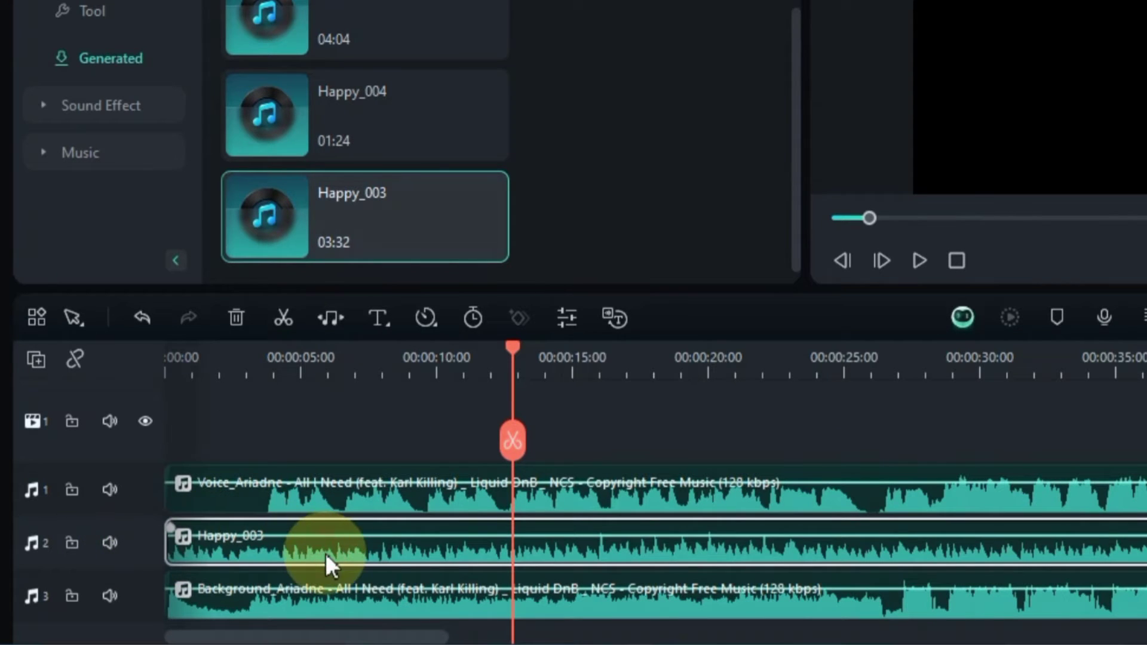
left_click(110, 595)
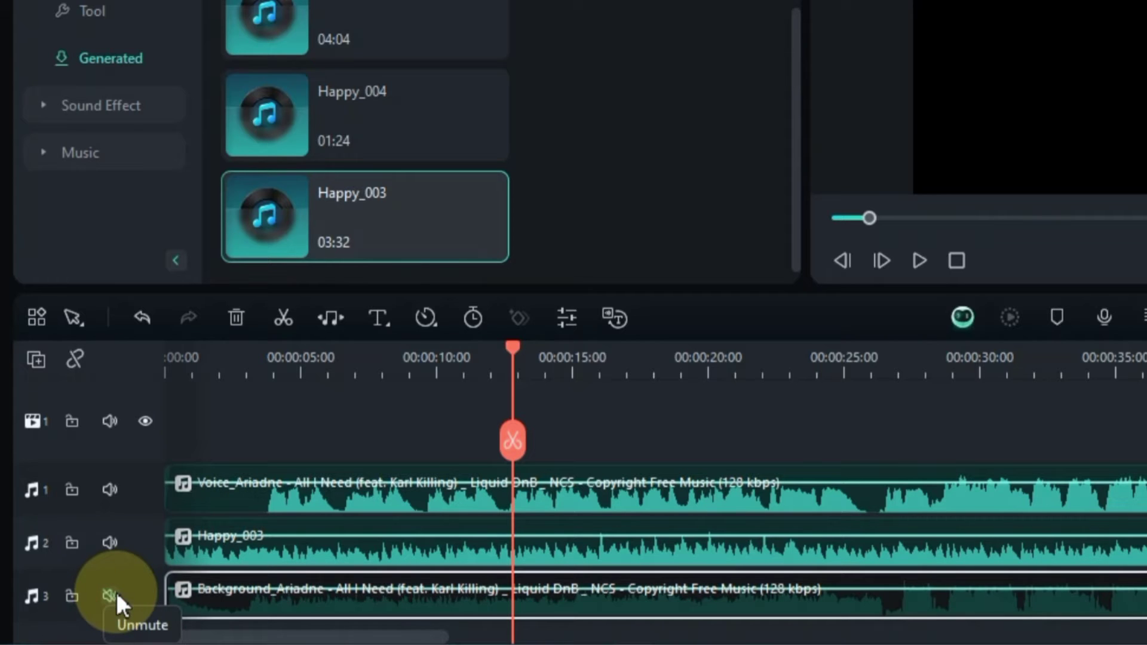
- Add a new empty audio track above Happy_003
left_click(36, 369)
left_click(91, 427)
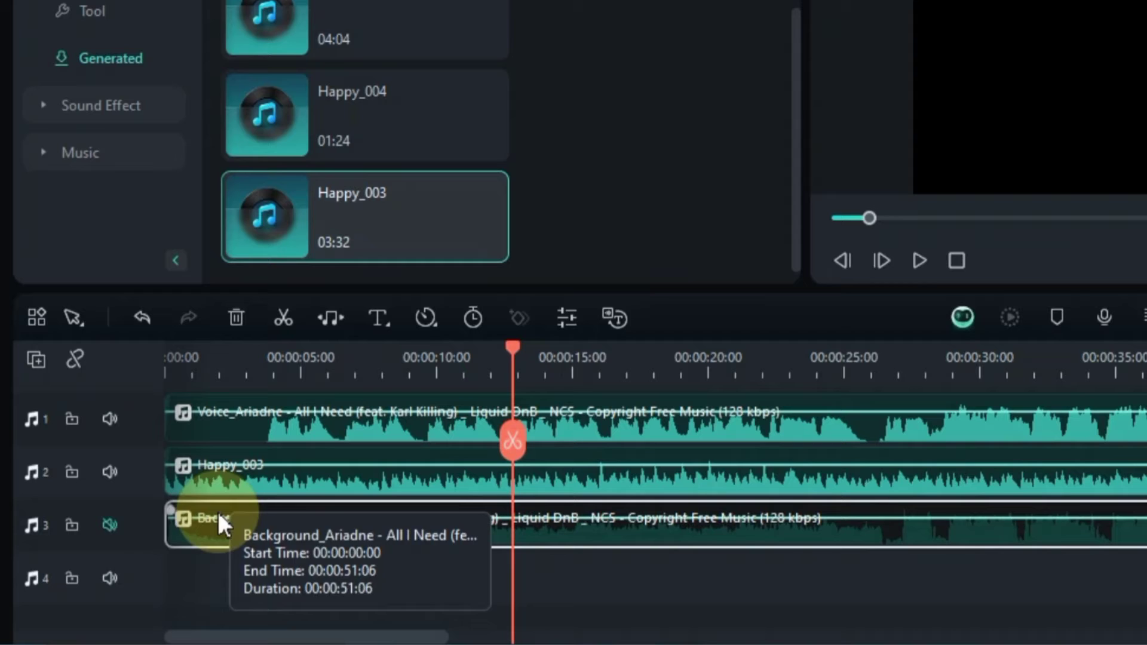
left_click_drag(141, 581, 132, 490)
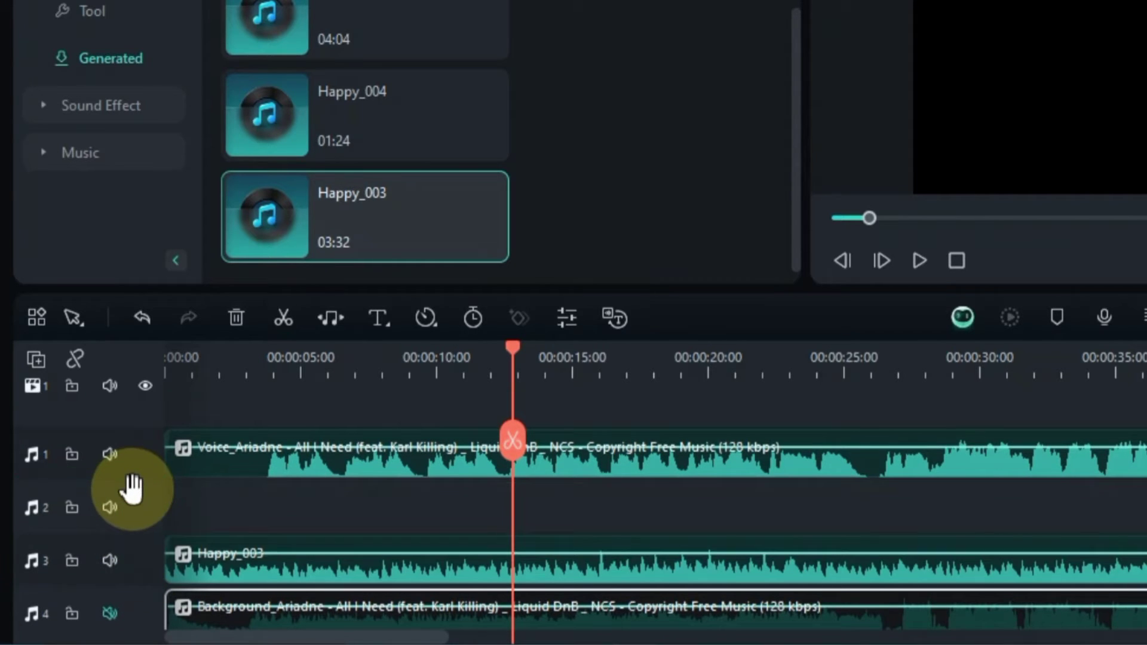
- Compare Happy_003 against the Background track, ending with Background muted and Happy_003 audible
left_click(253, 355)
key("space")
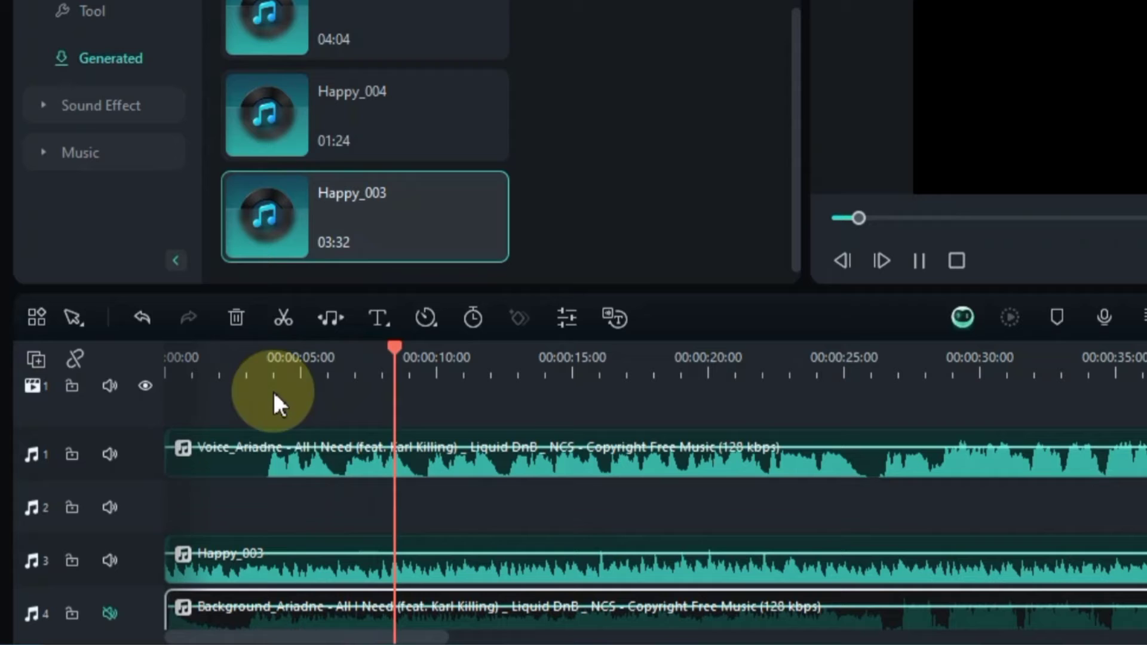
scroll(292, 515, "down", 1)
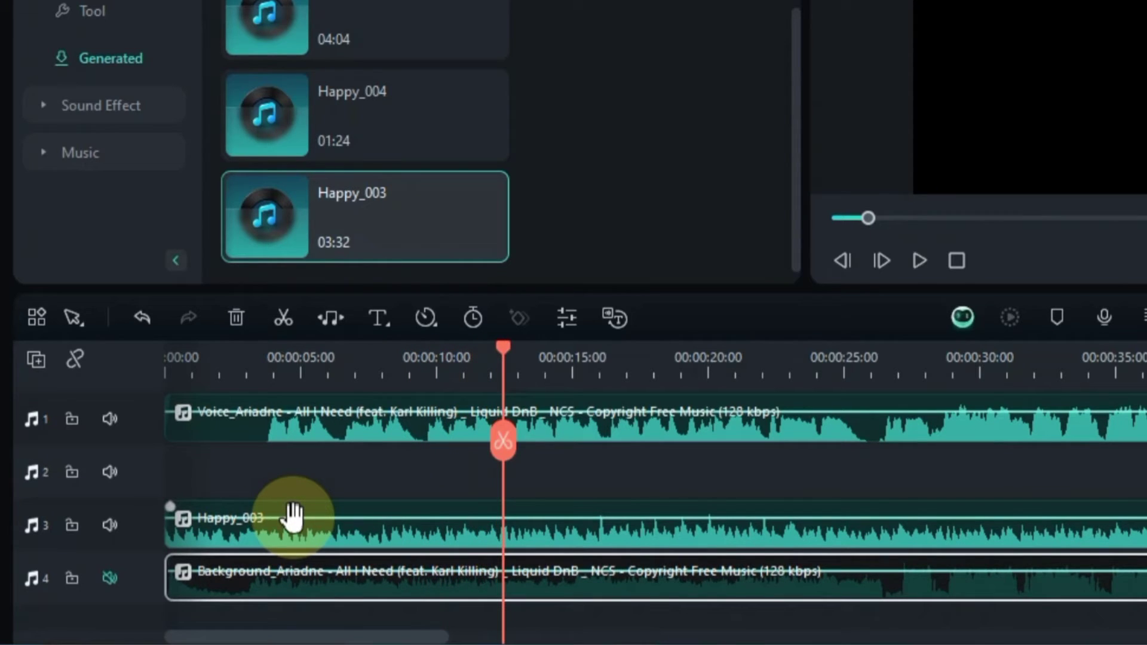
left_click(109, 525)
left_click(109, 578)
left_click(277, 367)
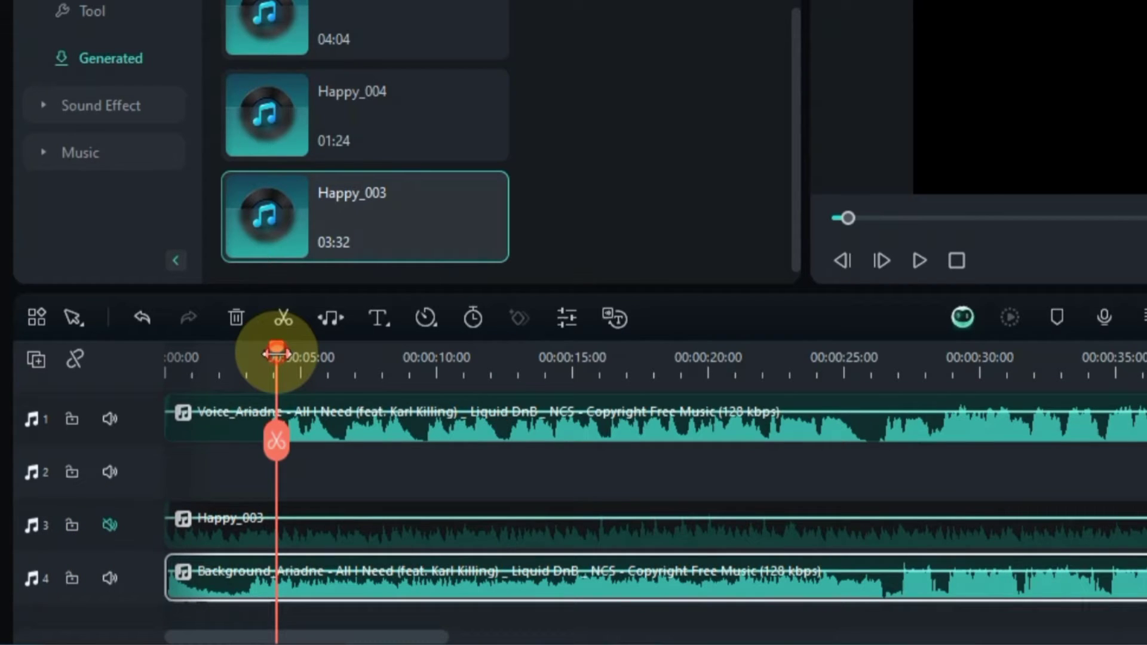
key("space")
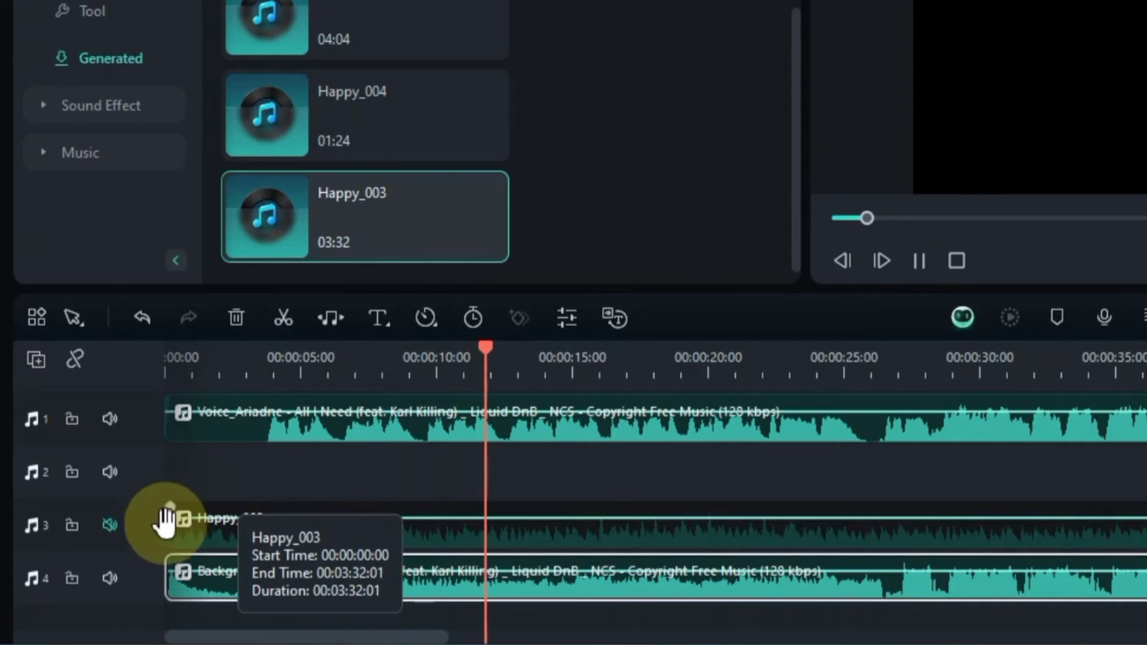
key("space")
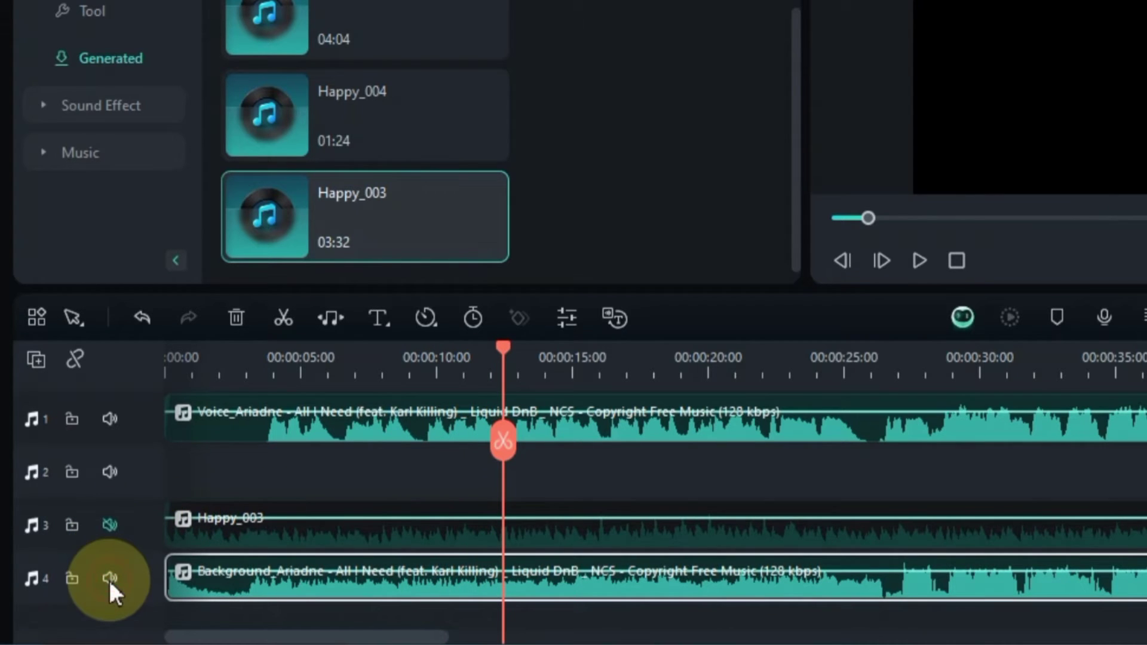
left_click(110, 525)
left_click(106, 578)
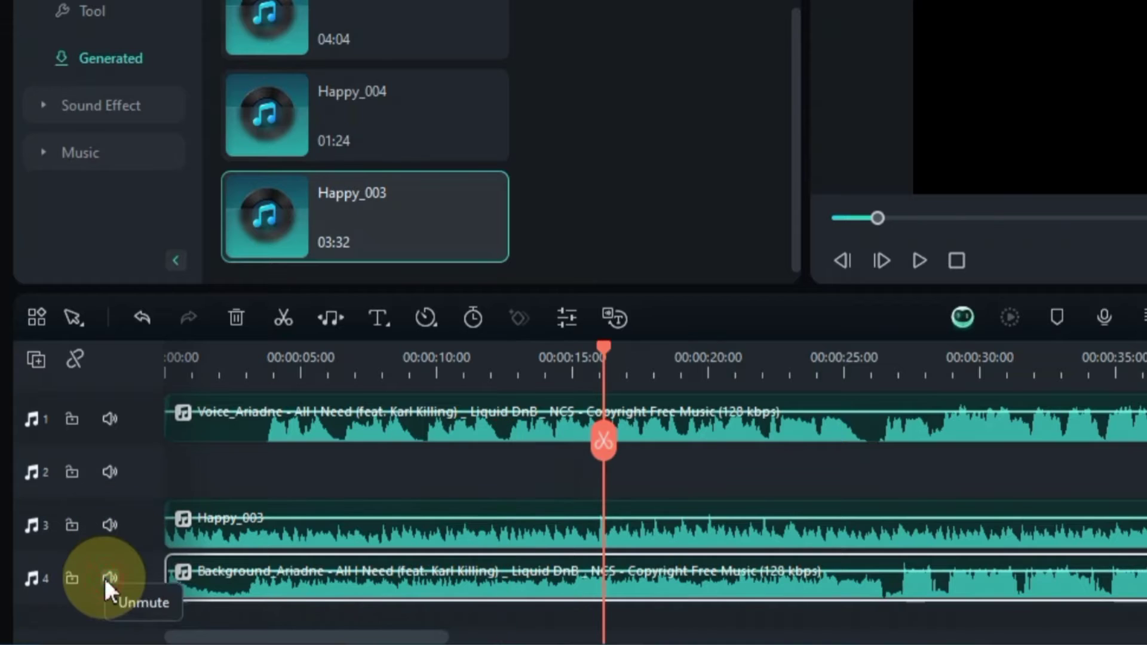
- Split the Voice clip at about 3 seconds and delete the short opening piece
left_click_drag(604, 351, 273, 358)
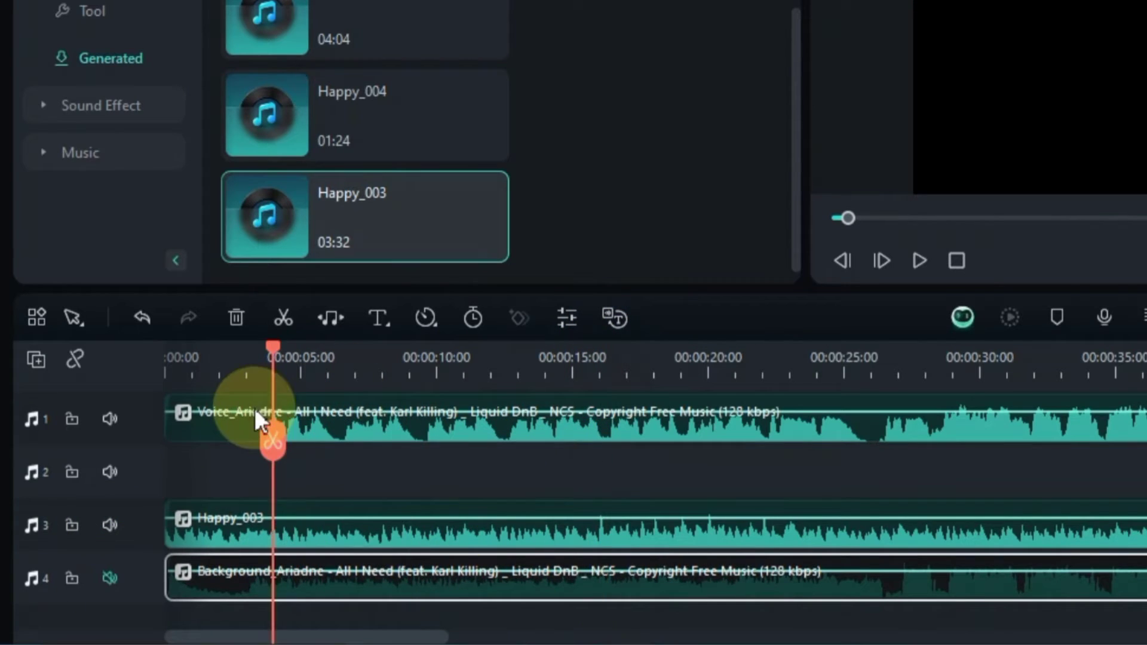
scroll(418, 501, "up", 2)
left_click(286, 513)
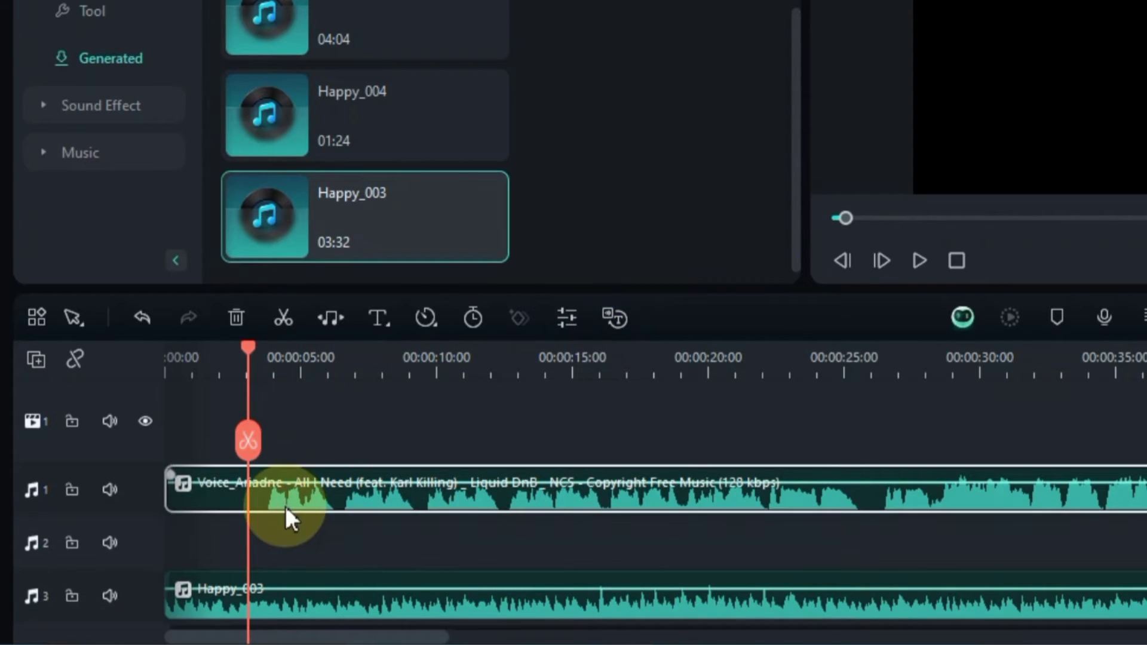
left_click(256, 443)
left_click(210, 493)
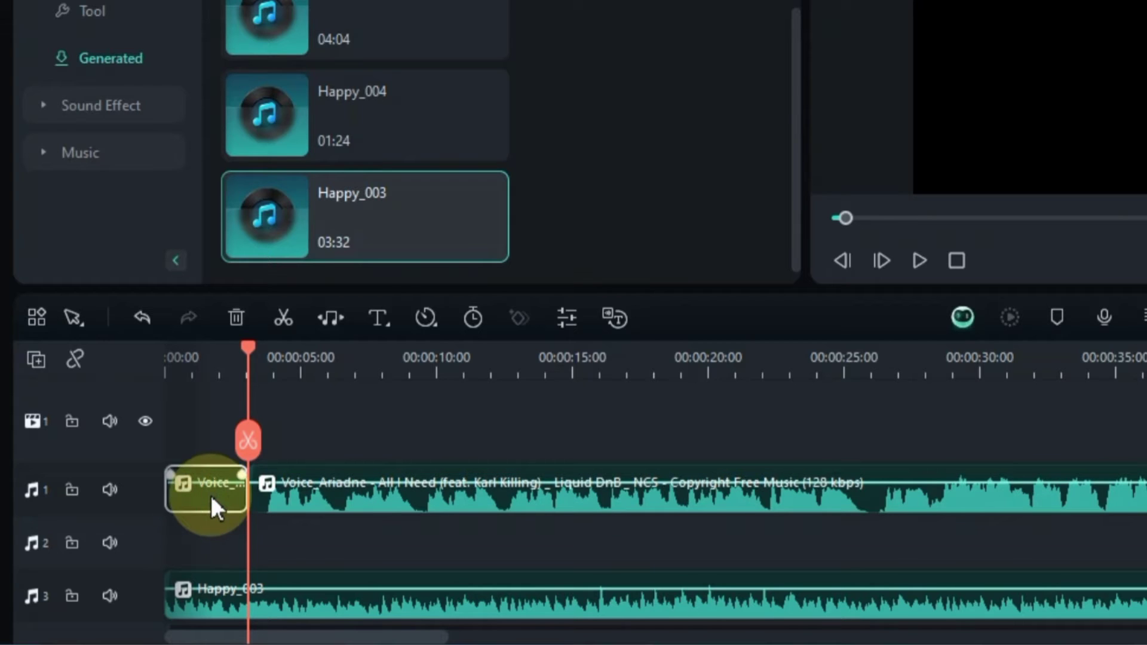
key("Delete")
left_click(296, 500)
- Split the Voice clip at about 6.5 seconds and shift that piece a second earlier
left_click_drag(249, 344, 339, 356)
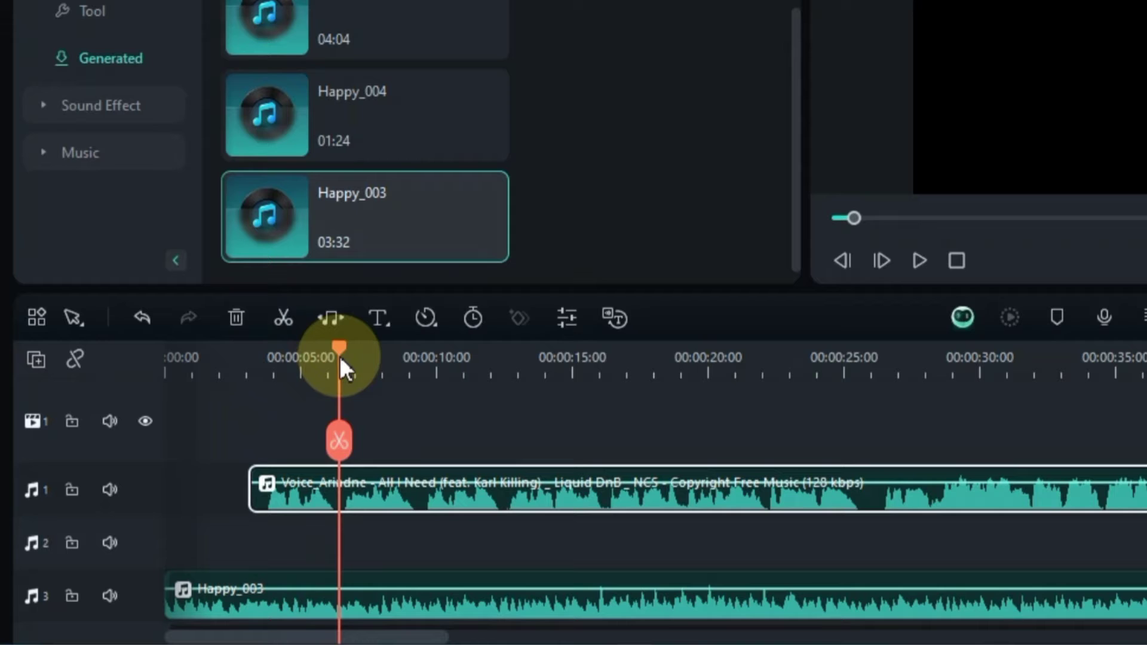
left_click(345, 439)
left_click(299, 500)
left_click_drag(299, 501, 266, 501)
left_click(418, 493)
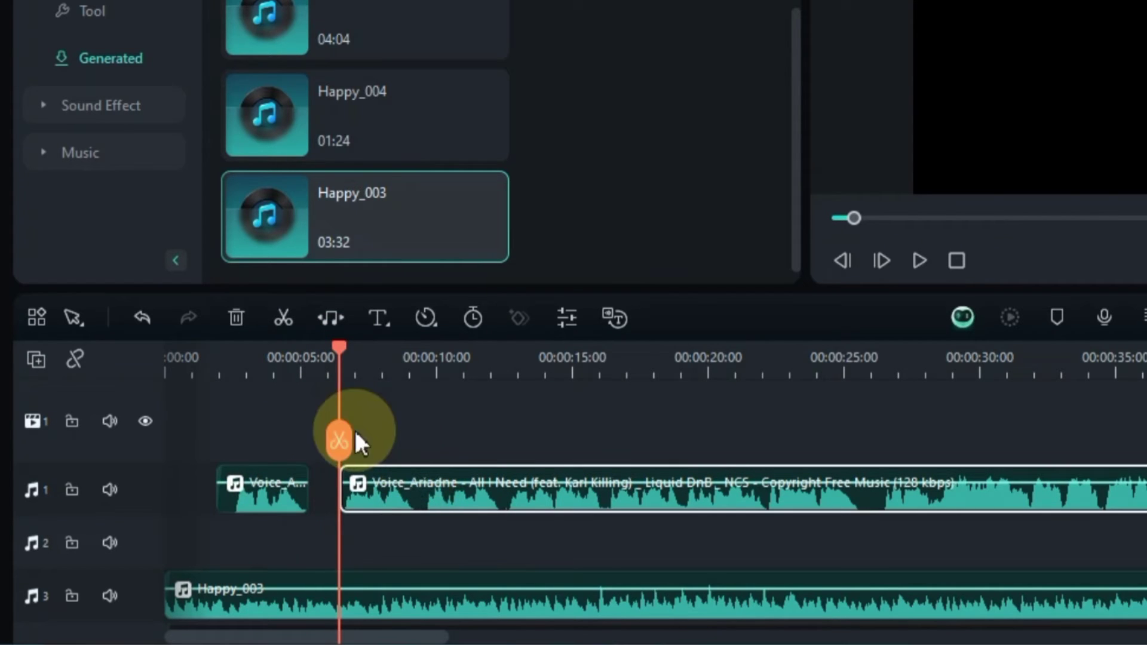
- Split the Voice clip at about 9.5 and 12.6 seconds and space the pieces apart
left_click_drag(351, 357, 506, 372)
left_click(420, 441)
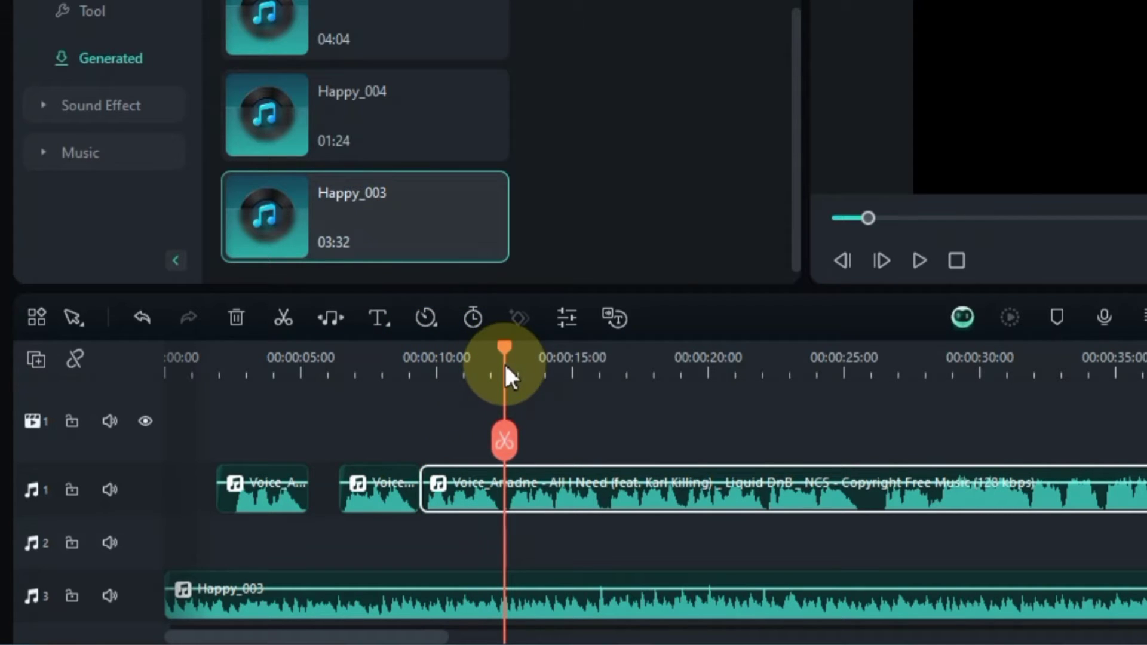
left_click(504, 441)
left_click_drag(549, 502, 689, 497)
left_click_drag(483, 496, 533, 501)
left_click_drag(256, 483, 210, 492)
left_click_drag(554, 503, 514, 496)
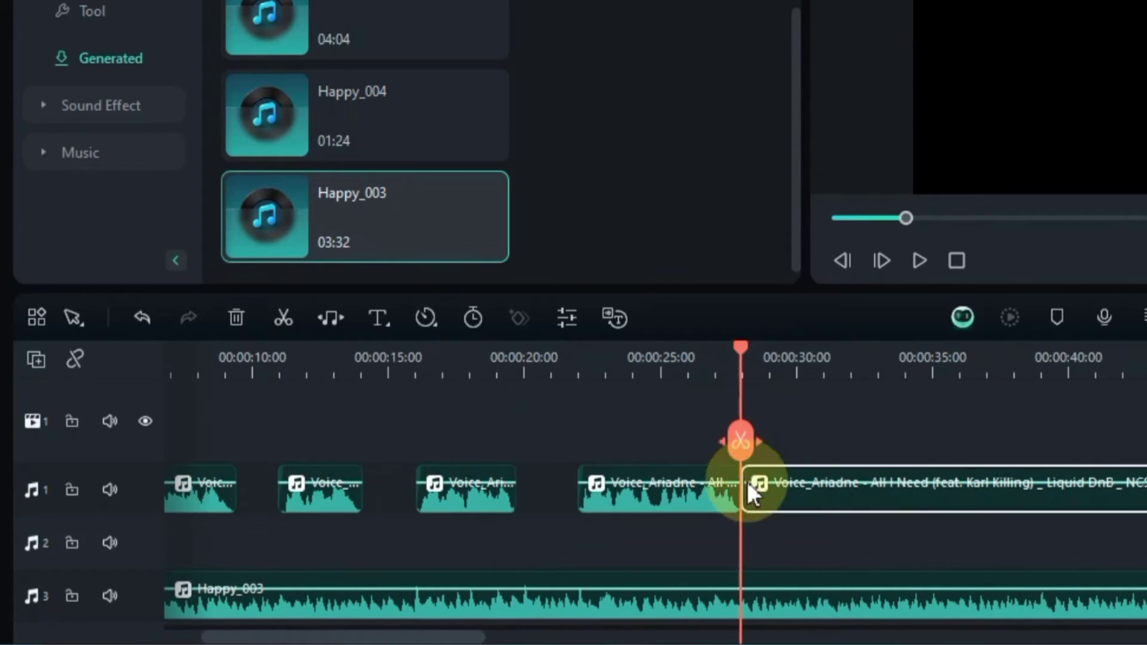
- Push the later voice pieces further apart, split near 1:08, and replay from the start
left_click_drag(747, 481, 853, 508)
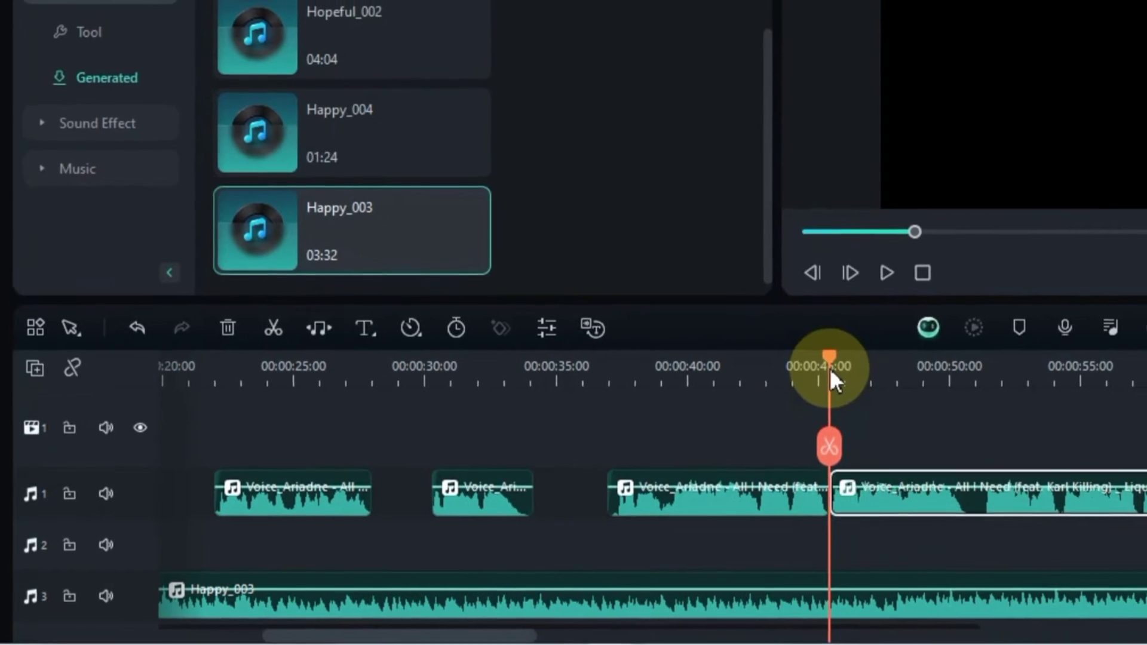
left_click_drag(842, 496, 866, 525)
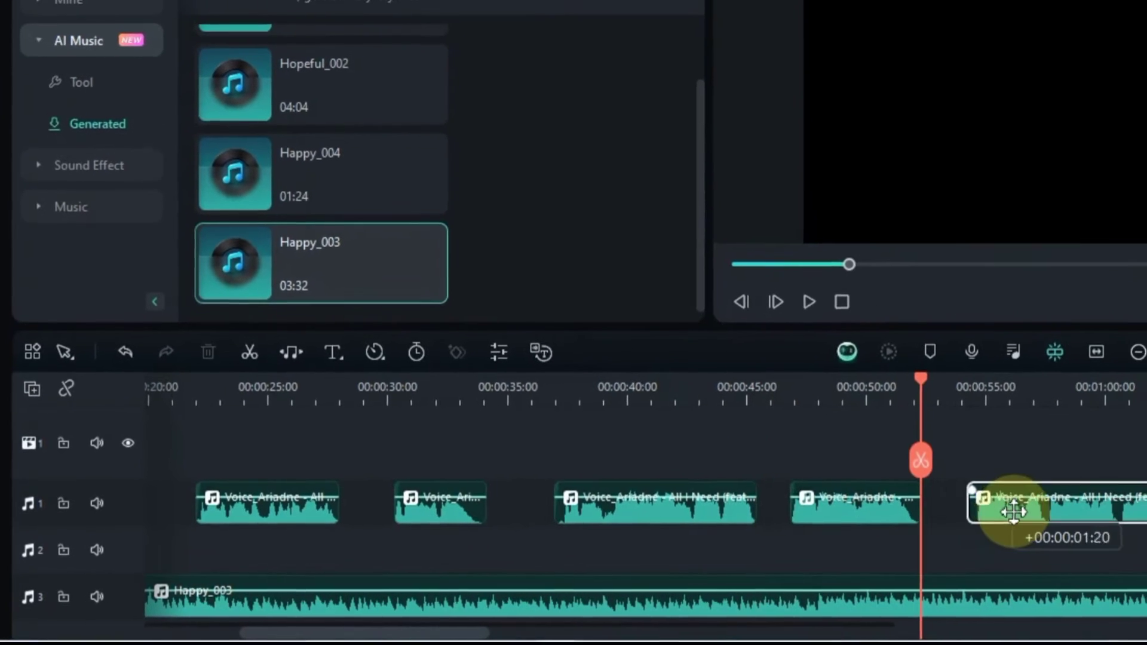
left_click_drag(1011, 511, 747, 521)
left_click(782, 474)
key("space")
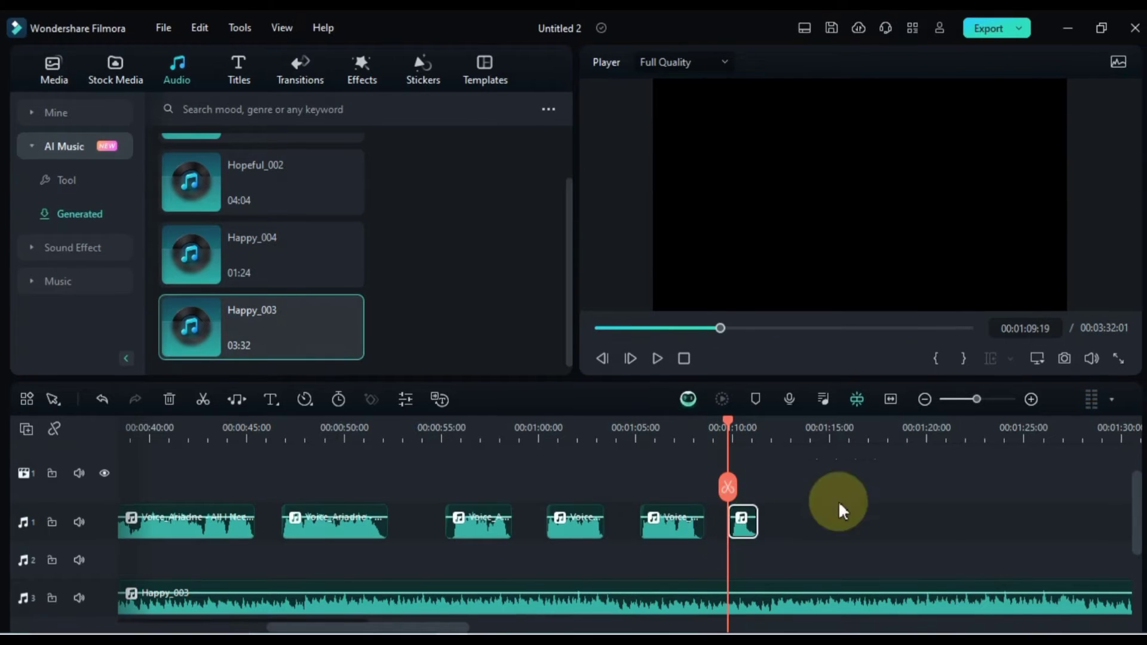
left_click(912, 404)
left_click_drag(295, 626, 217, 626)
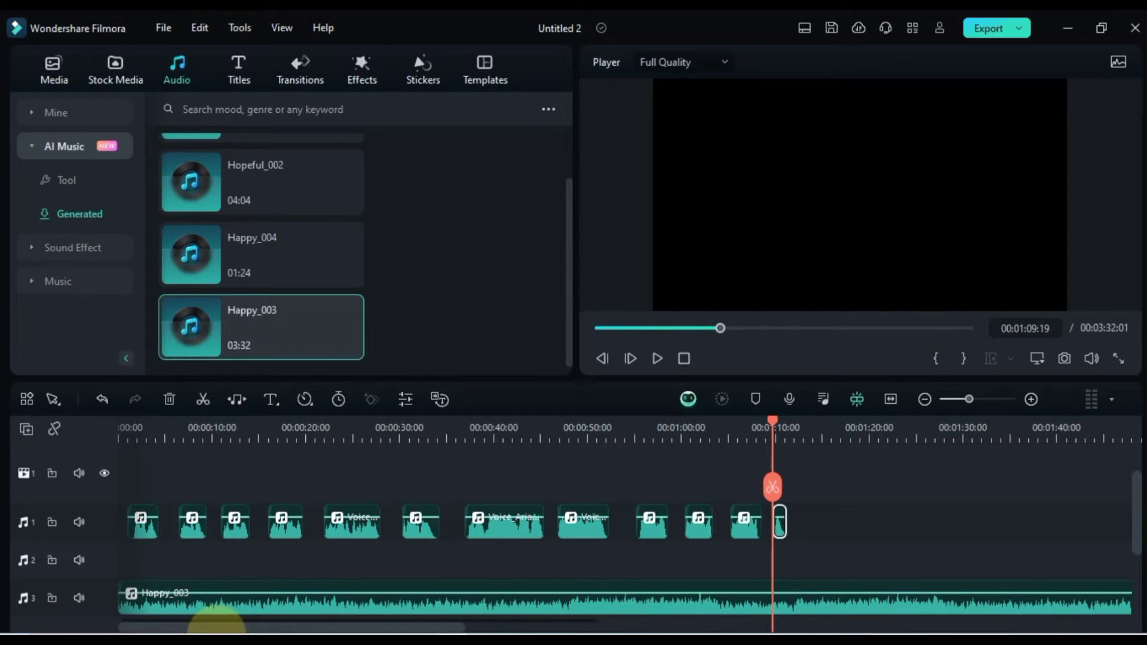
key("Home")
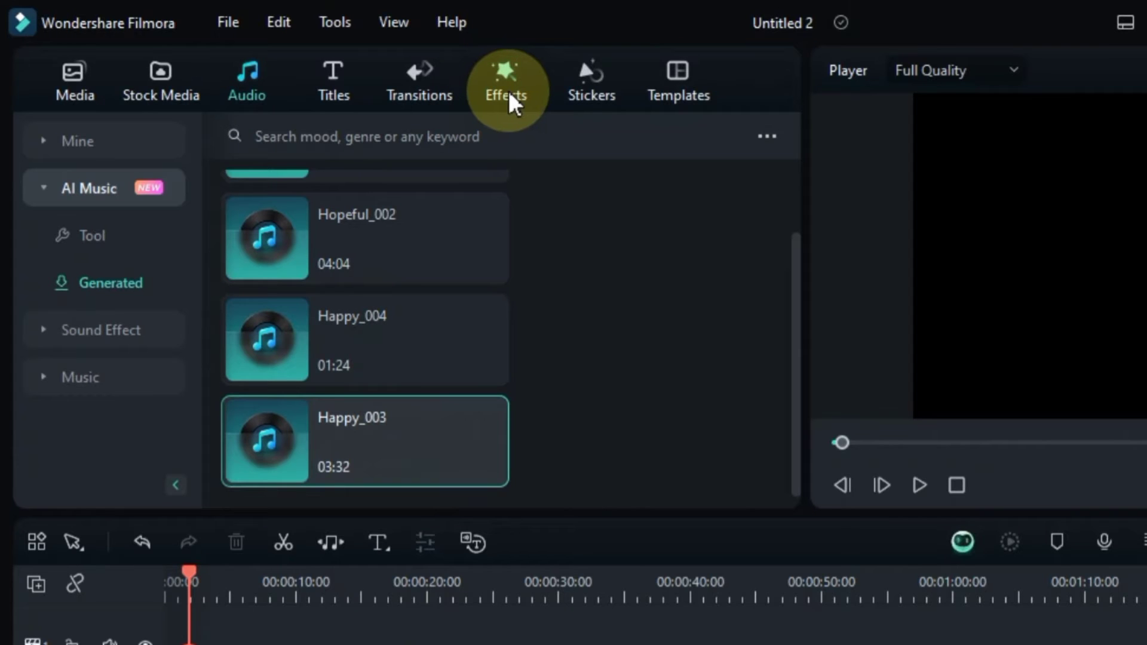
- Search effects for 'echo' and apply Echo to the first voice clip
left_click(509, 94)
left_click(479, 135)
type("echo")
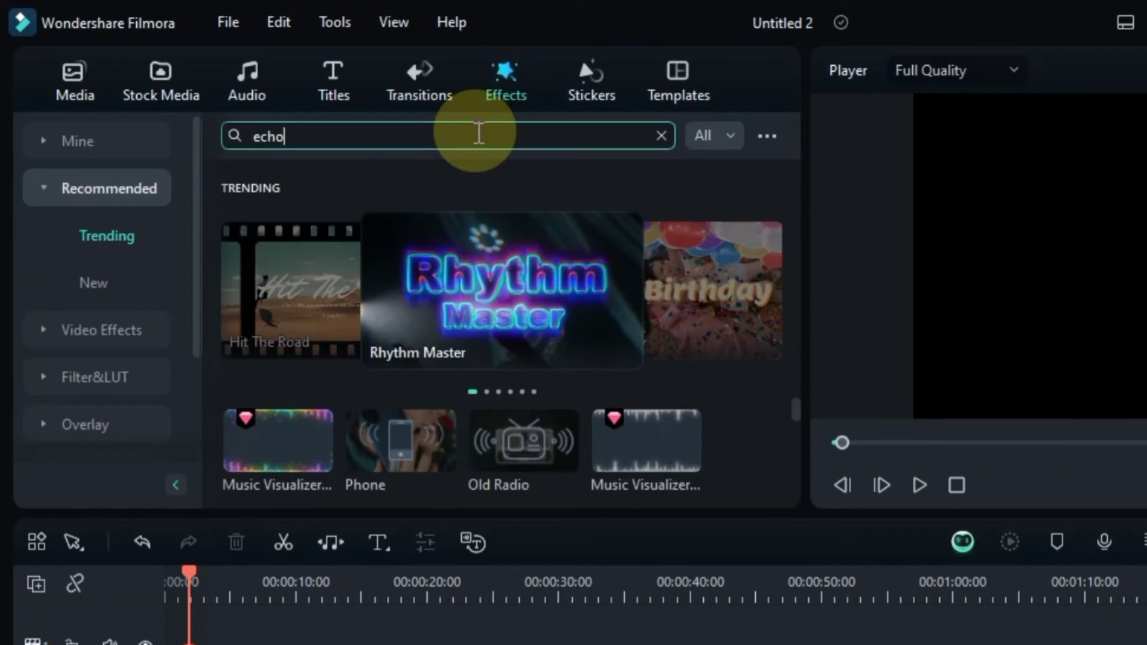
key("Return")
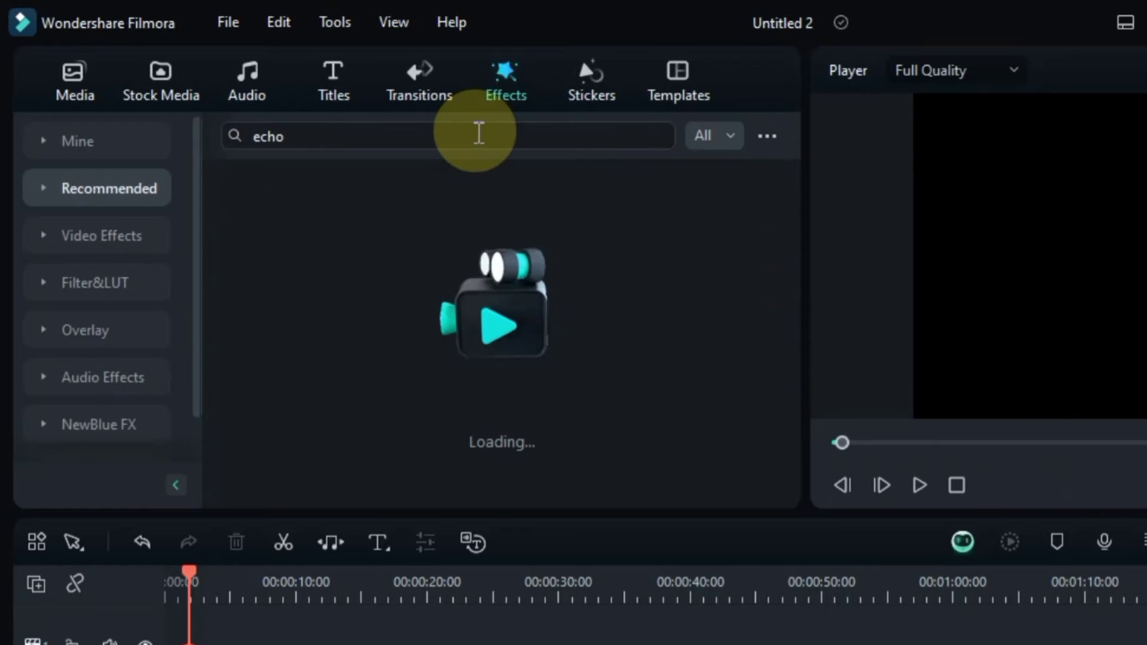
left_click_drag(272, 218, 277, 337)
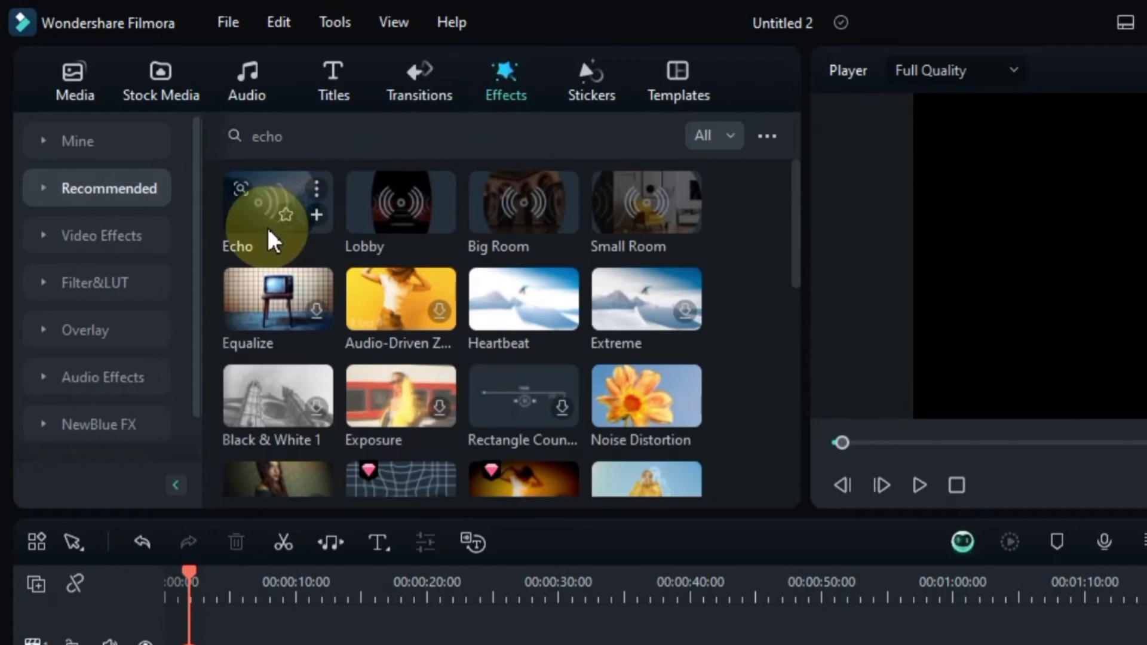
left_click_drag(277, 281, 192, 640)
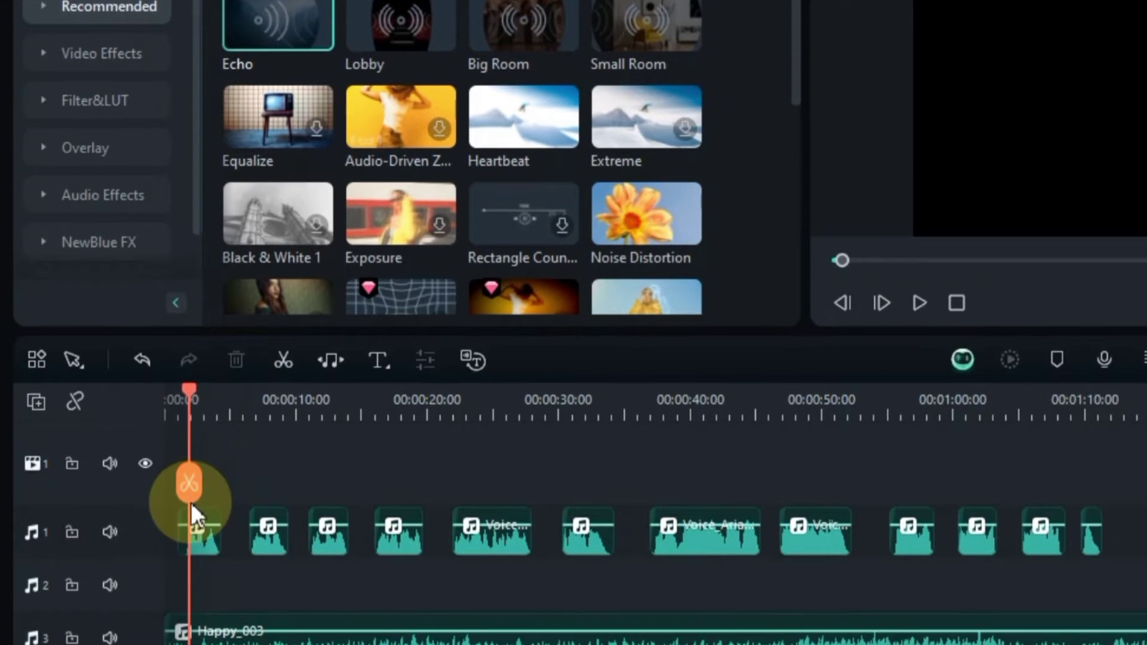
left_click_drag(217, 558, 502, 544)
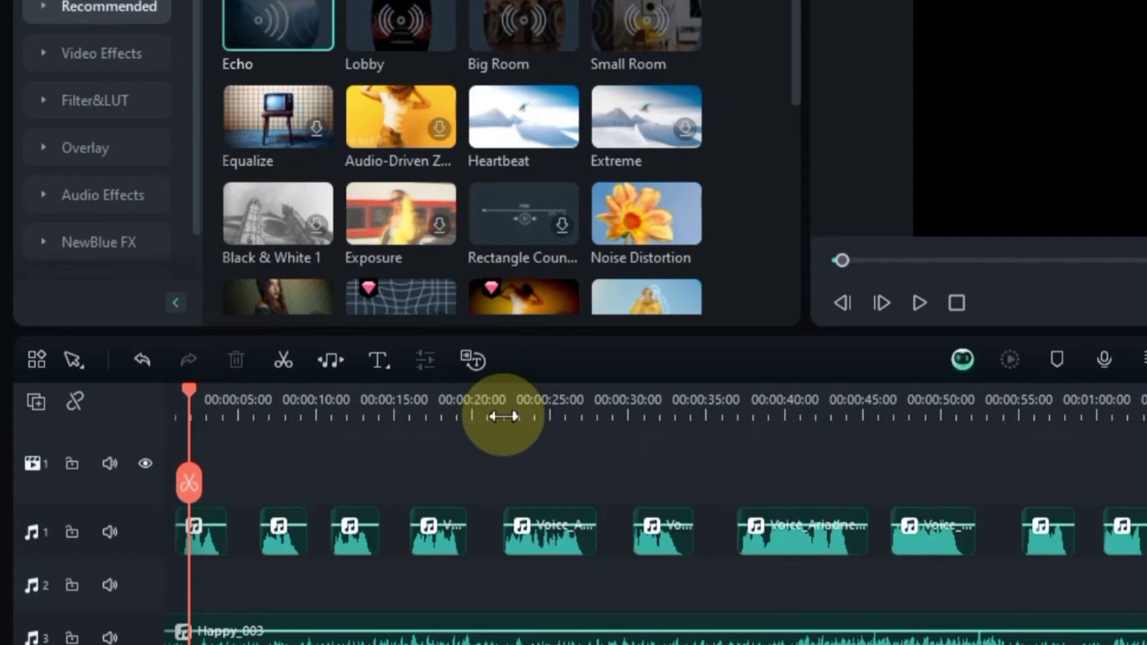
key("space")
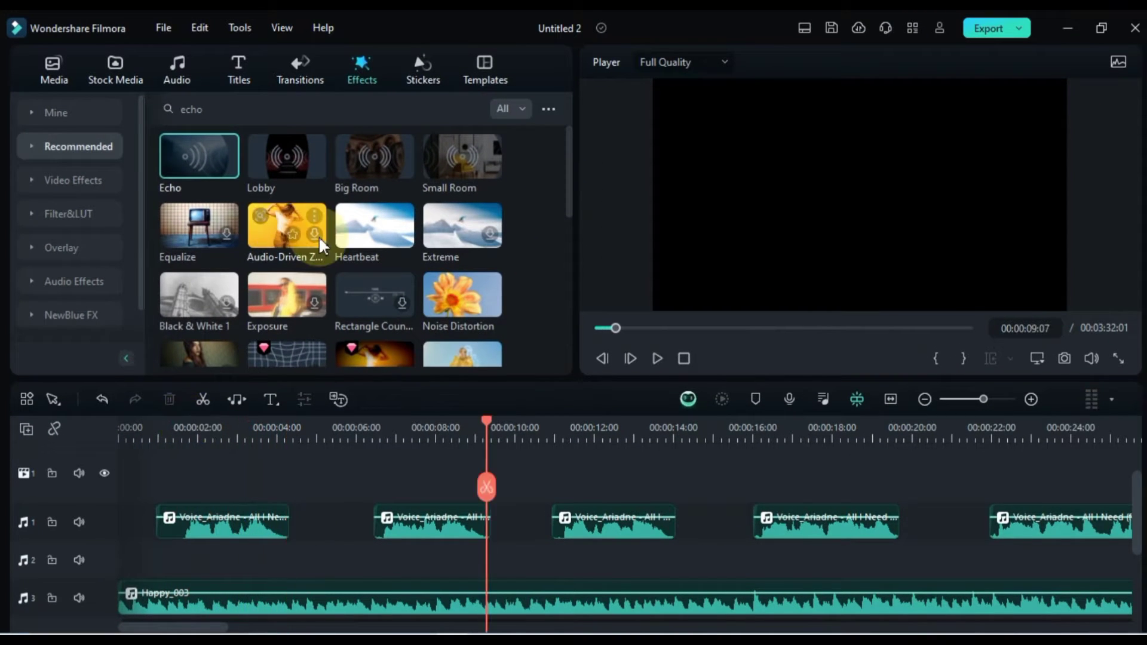
- Find effects similar to Echo and apply Phone to the second voice clip
mouse_move(275, 216)
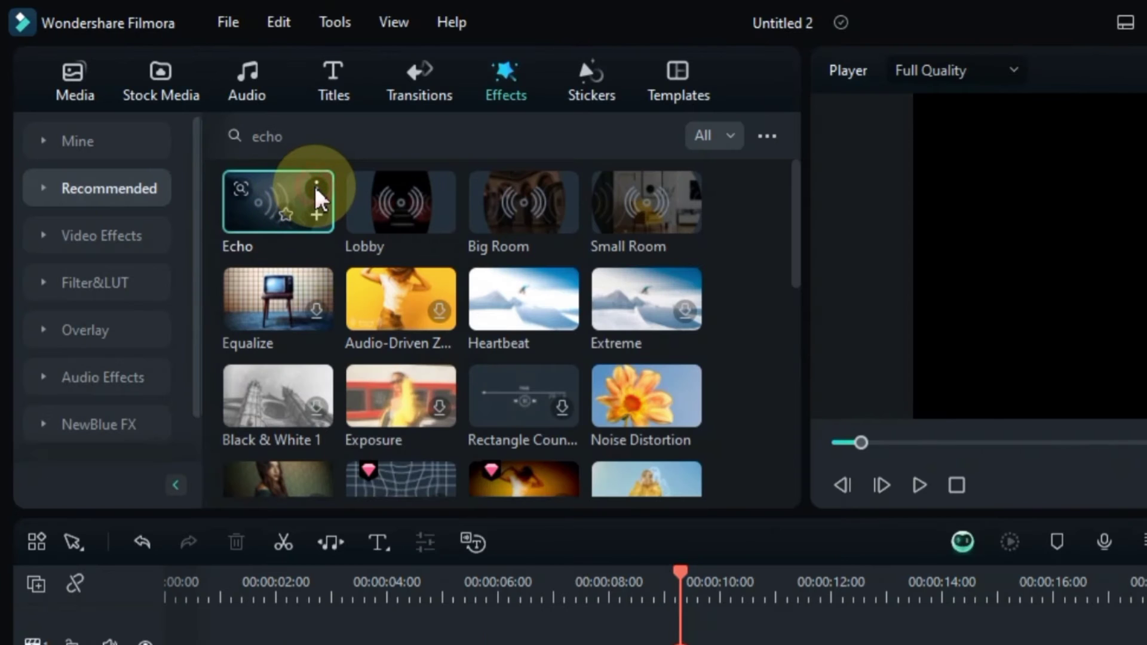
mouse_move(228, 147)
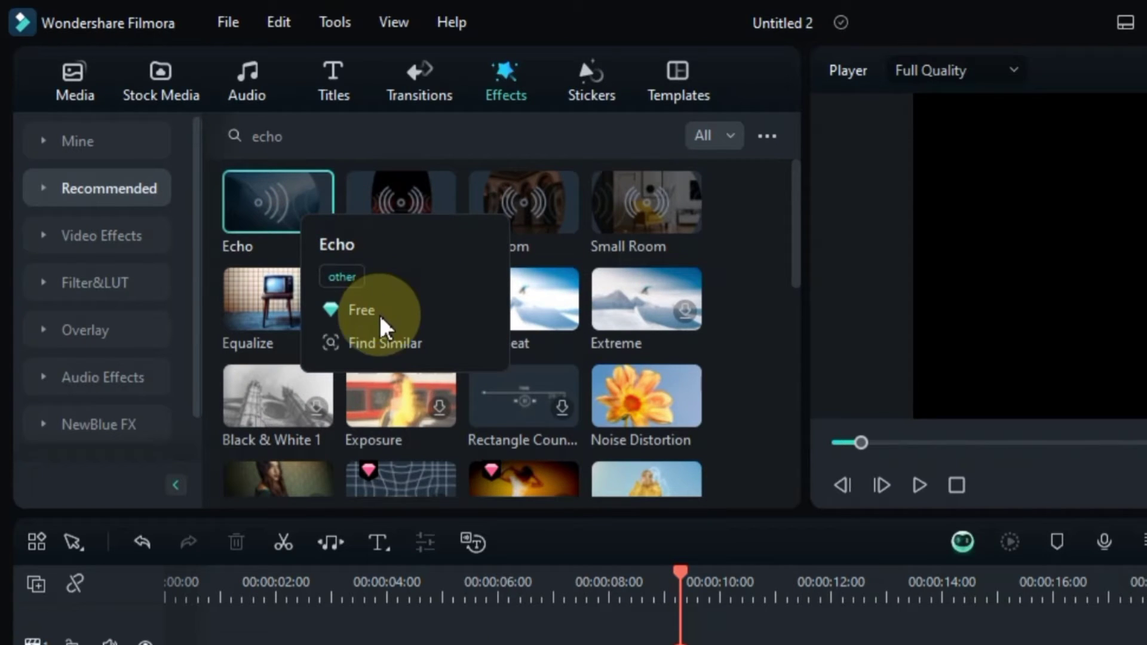
left_click(384, 345)
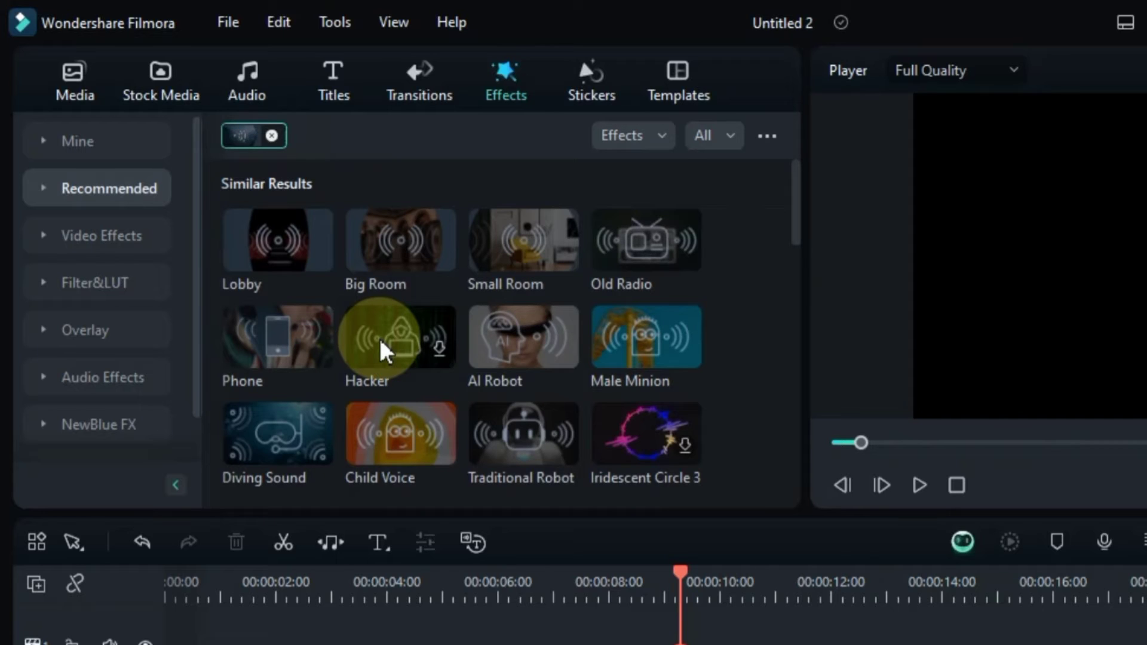
left_click_drag(256, 338, 454, 483)
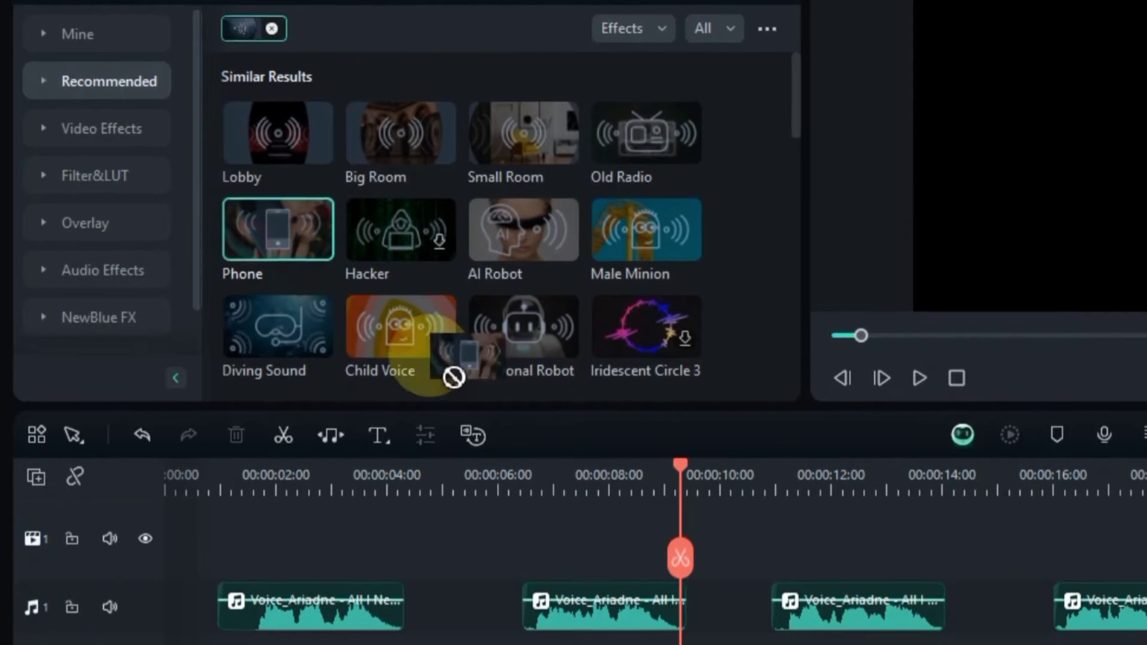
left_click_drag(454, 377, 557, 589)
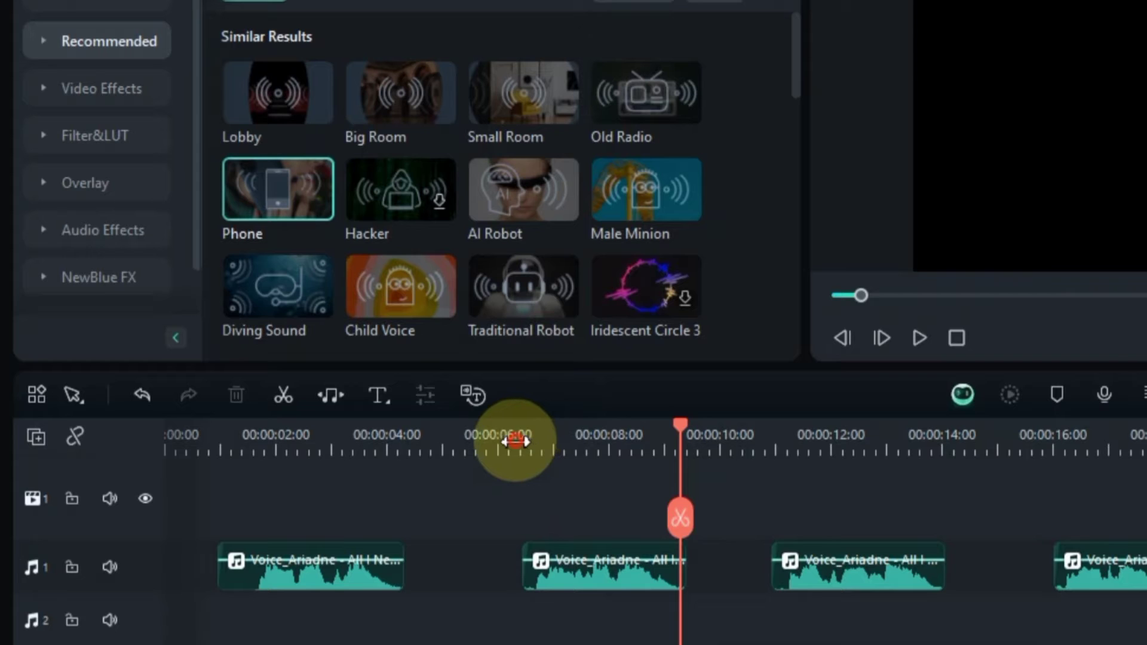
left_click(515, 441)
key("space")
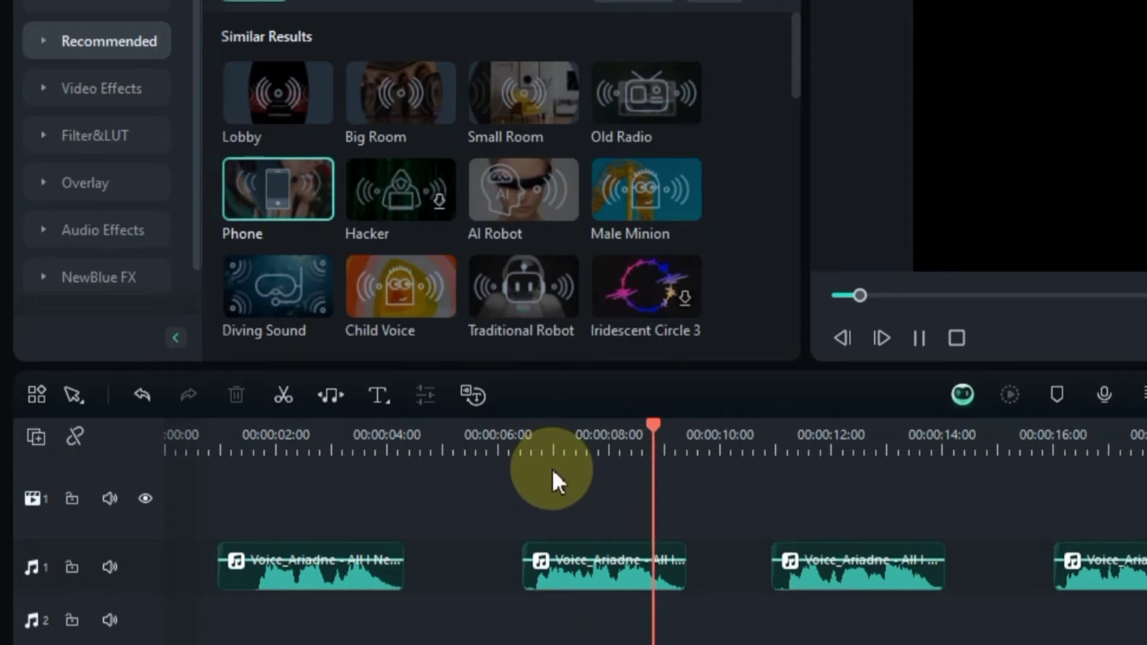
key("space")
- Apply Lobby to the fourth, Echo to the third and Diving Sound to the last voice clip
left_click_drag(243, 102, 1113, 576)
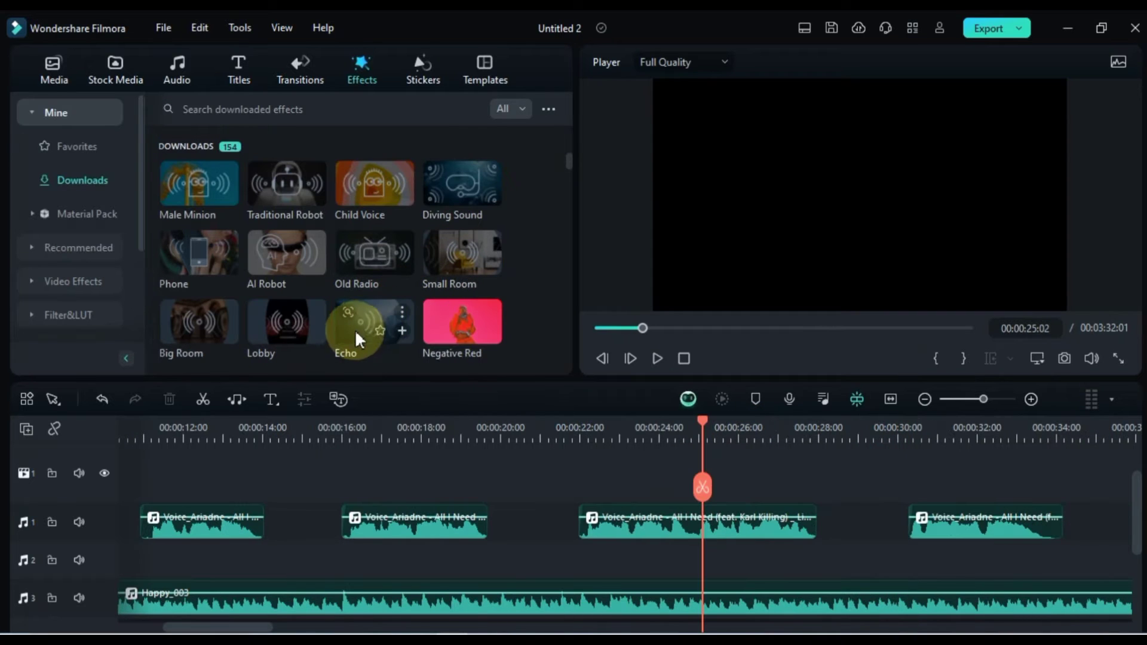
left_click_drag(356, 334, 655, 517)
left_click(575, 427)
key("space")
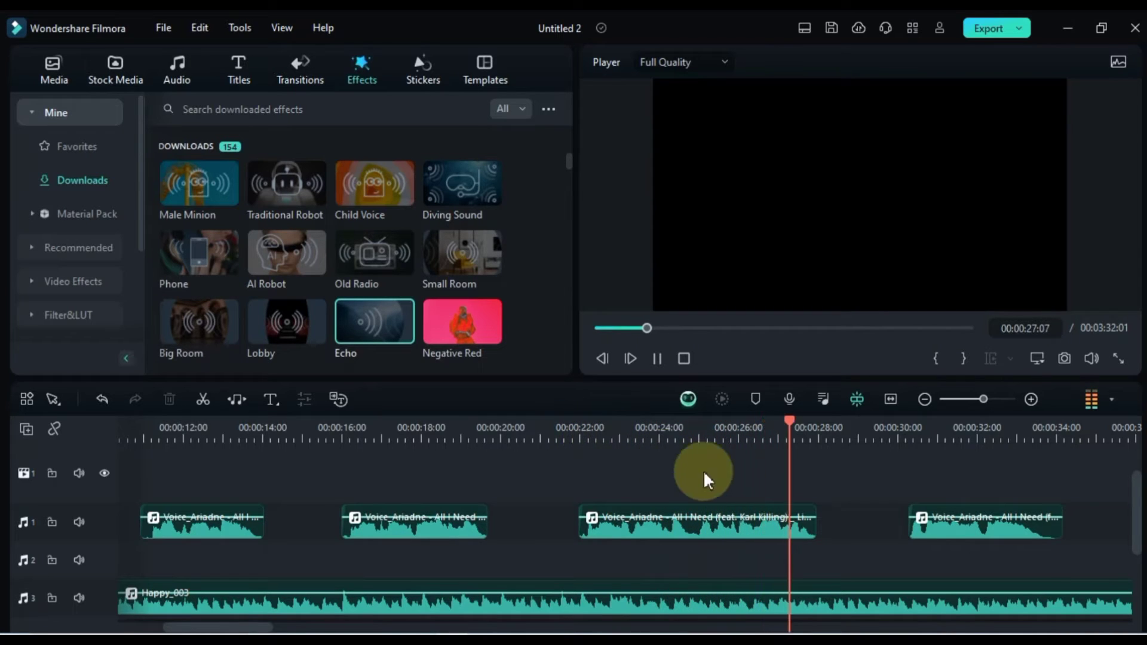
left_click(913, 428)
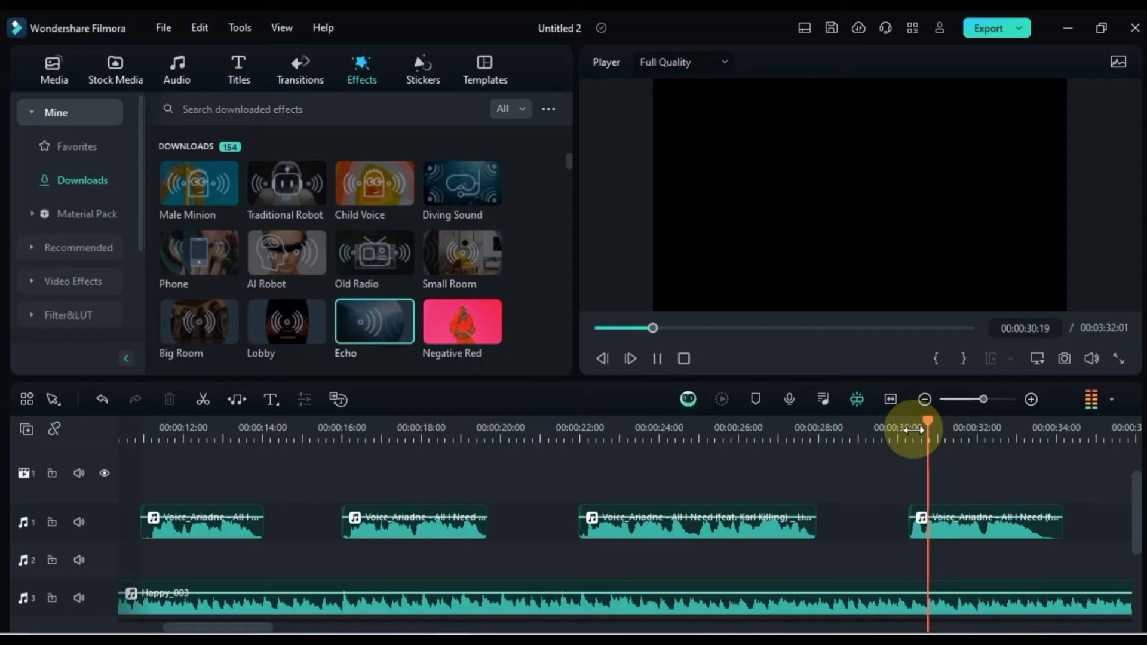
left_click_drag(448, 200, 941, 514)
left_click(906, 427)
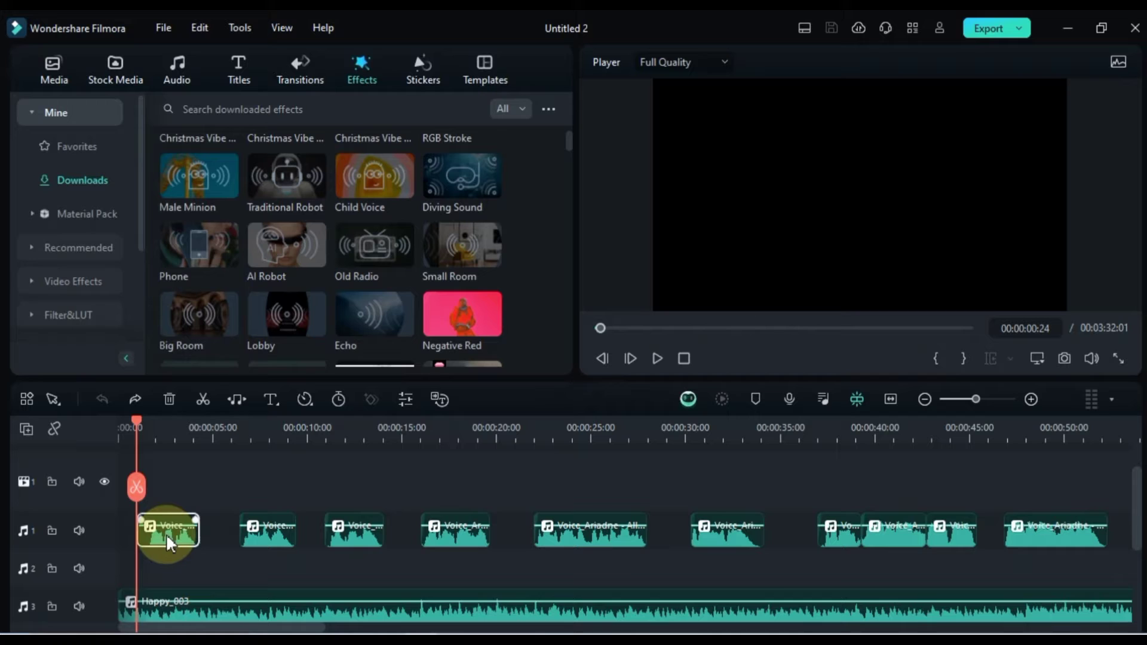
- Give the first voice clip a 0.40 s fade-out
double_click(166, 533)
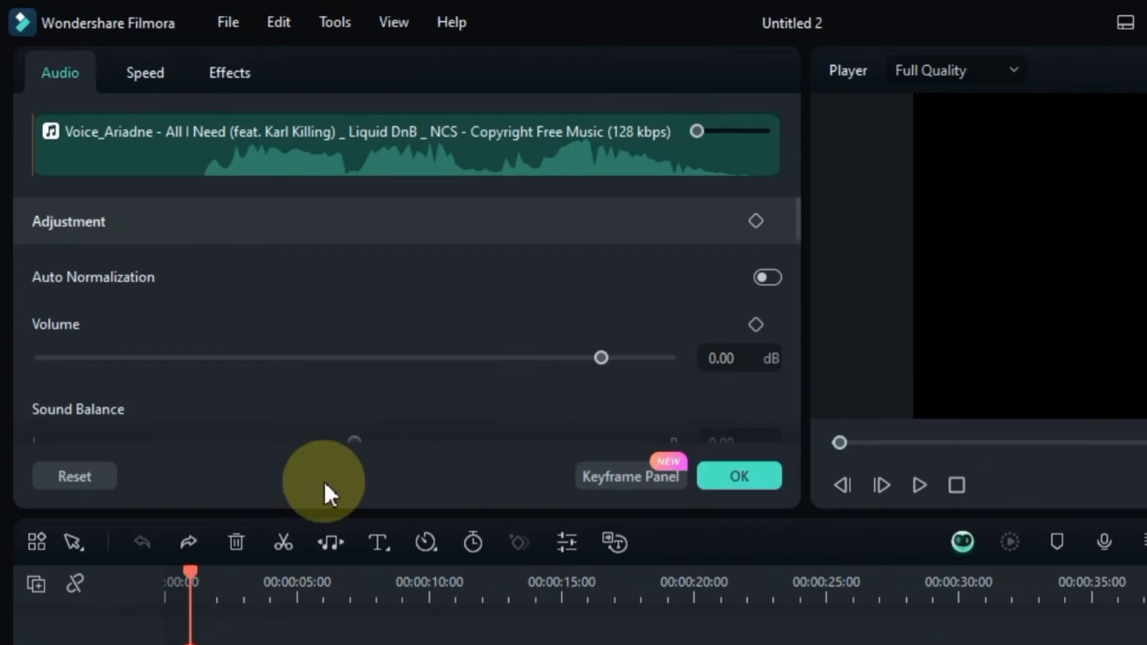
left_click_drag(799, 212, 811, 252)
left_click_drag(42, 300, 117, 301)
left_click_drag(88, 385, 116, 385)
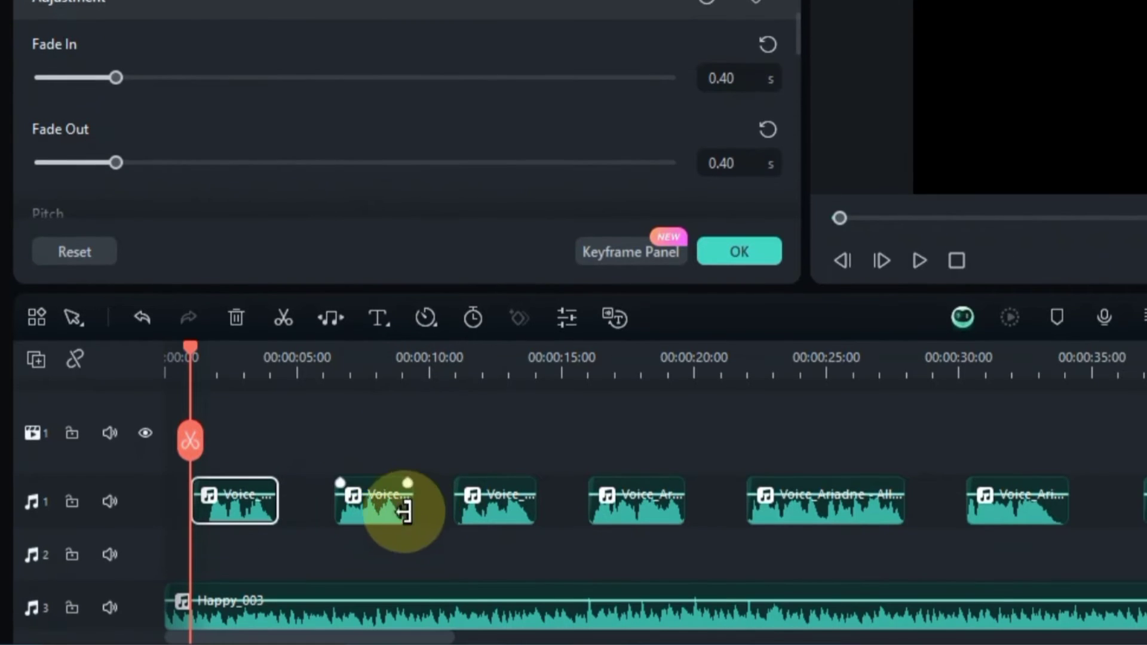
- Give the second voice clip a 0.35 s fade-in and a 0.58 s fade-out
left_click(382, 638)
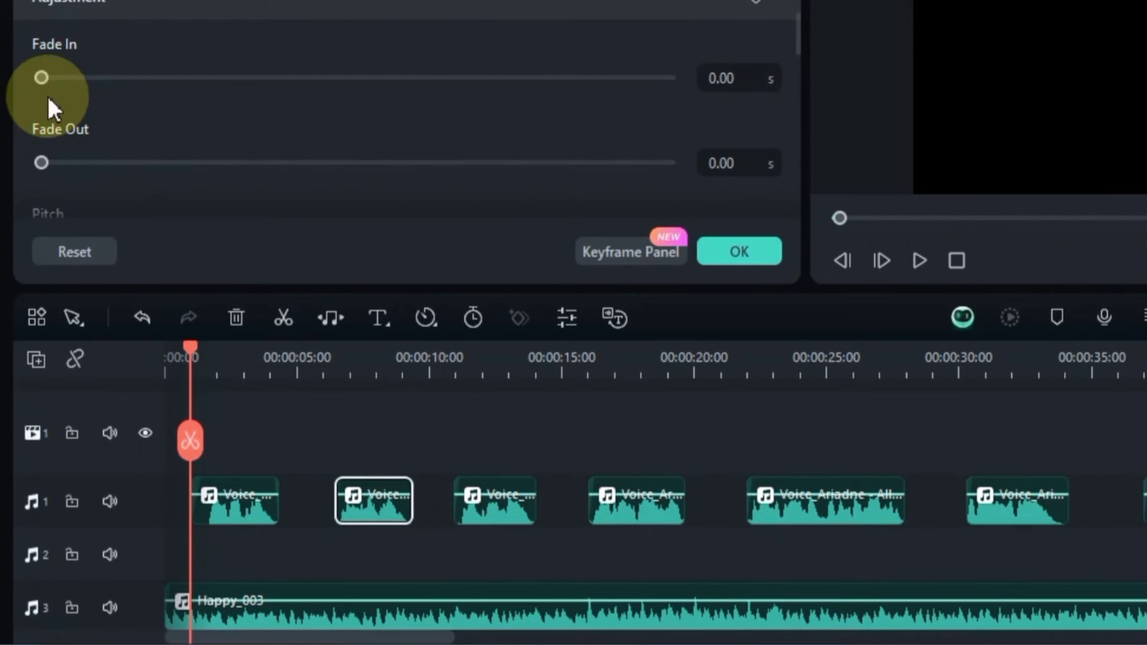
left_click_drag(112, 77, 116, 77)
left_click_drag(41, 162, 165, 163)
left_click(454, 359)
left_click(505, 508)
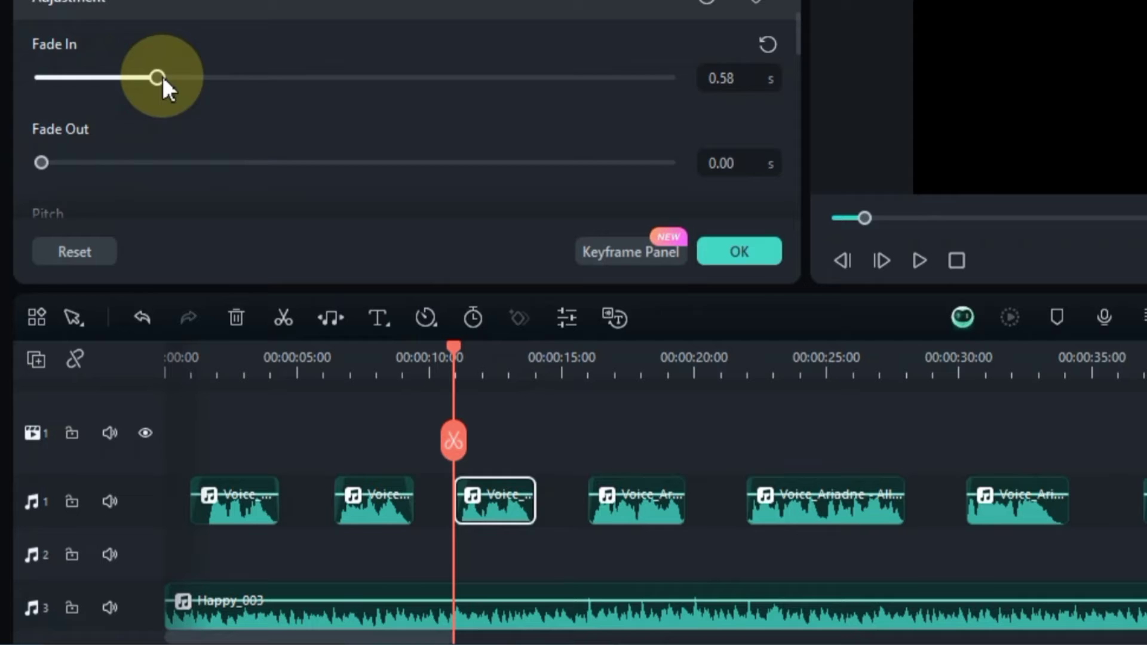
- Set the fourth clip's fades to 0.71 s in and 0.76 s out, and lengthen the fifth clip's fade-in
left_click(640, 525)
left_click_drag(35, 77, 163, 77)
left_click_drag(36, 162, 170, 162)
left_click(799, 496)
left_click_drag(38, 92, 146, 144)
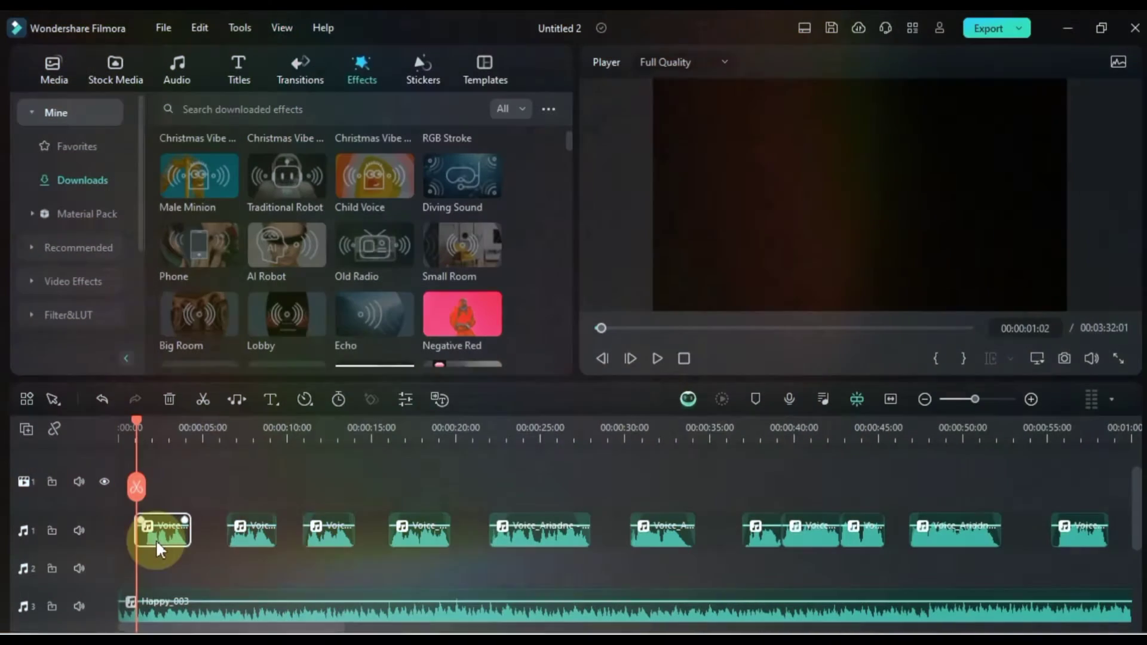
left_click(167, 535)
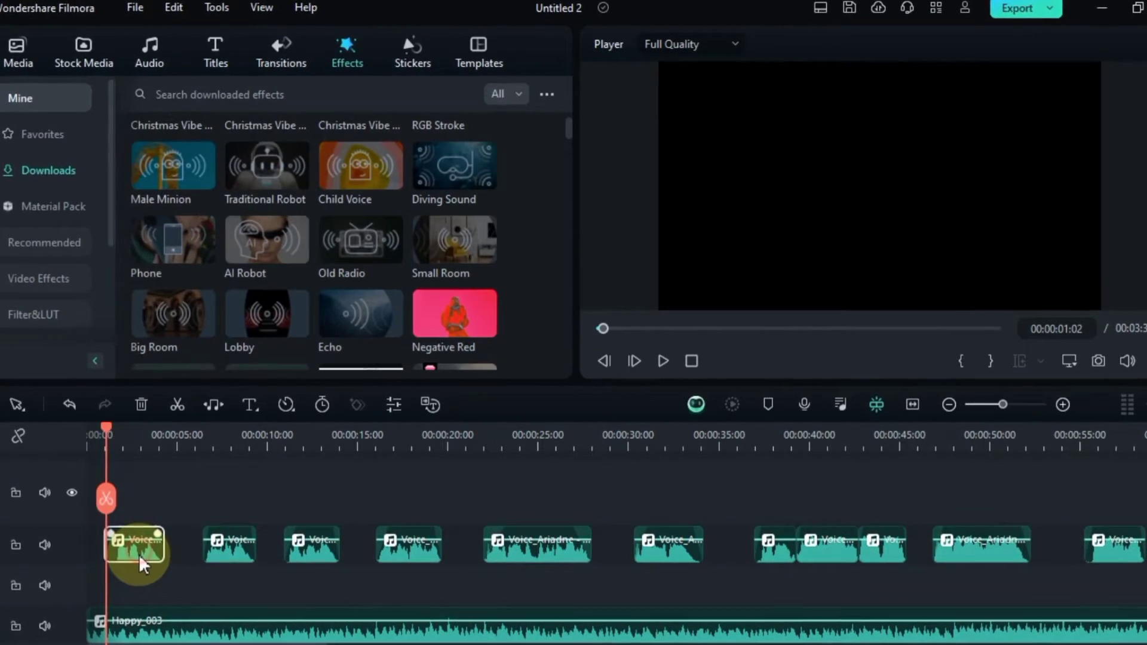
- Copy the first voice clip onto track 2 near 3 s, auto-normalize it and lower its volume
left_click_drag(145, 555, 147, 574)
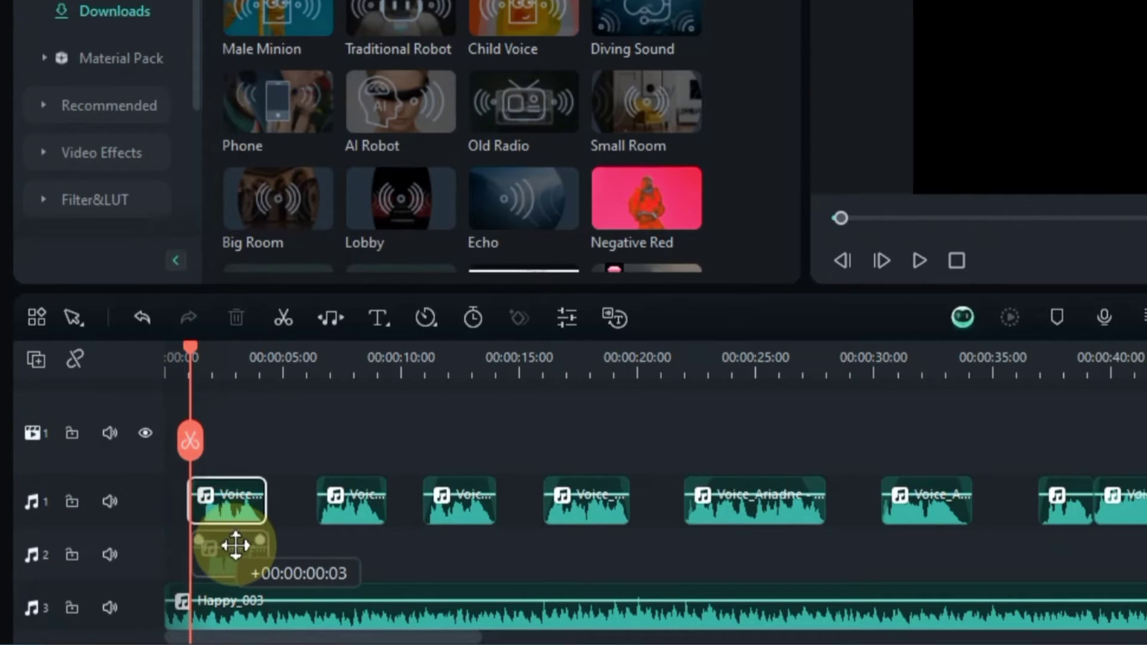
left_click_drag(235, 545, 235, 547)
scroll(418, 418, "up", 3)
left_click_drag(310, 555, 599, 561)
double_click(597, 559)
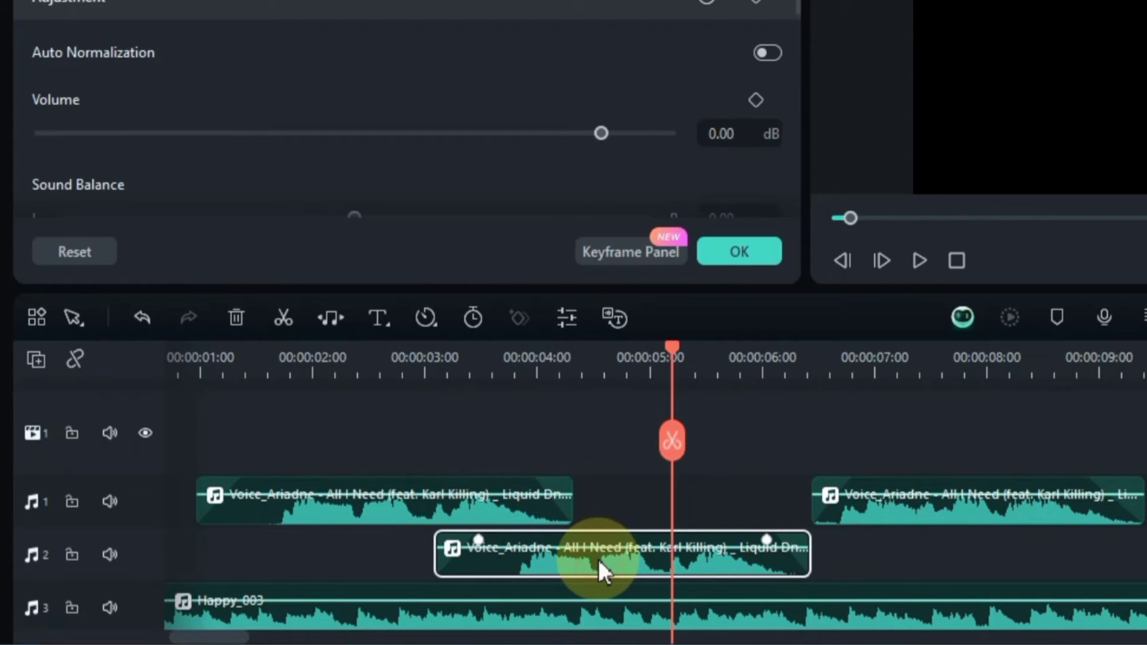
left_click(770, 53)
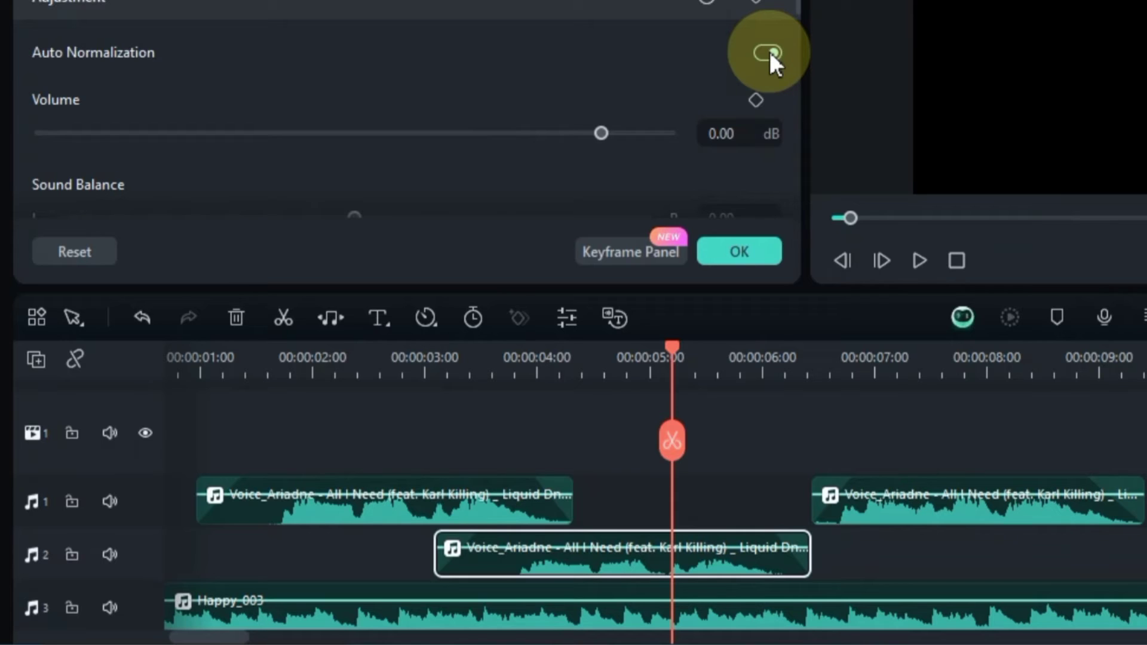
left_click_drag(566, 131, 544, 131)
left_click(395, 371)
key("space")
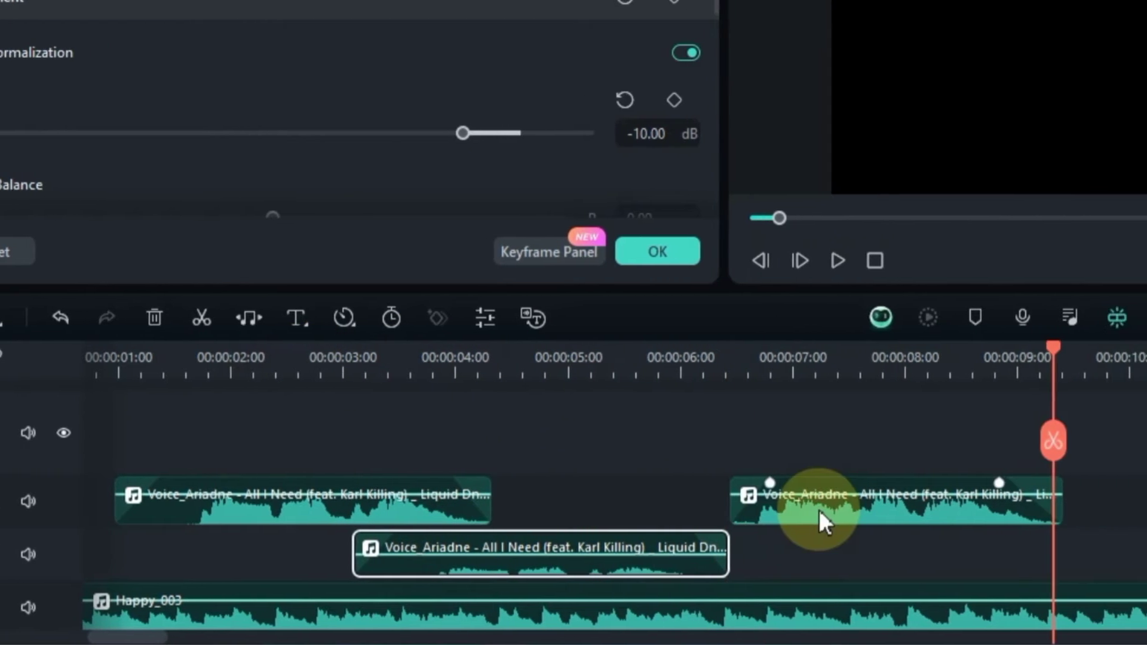
- Duplicate another voice clip onto track 2 near 9 s and pitch it down to -12
left_click_drag(821, 520, 1040, 552)
left_click_drag(894, 553, 948, 552)
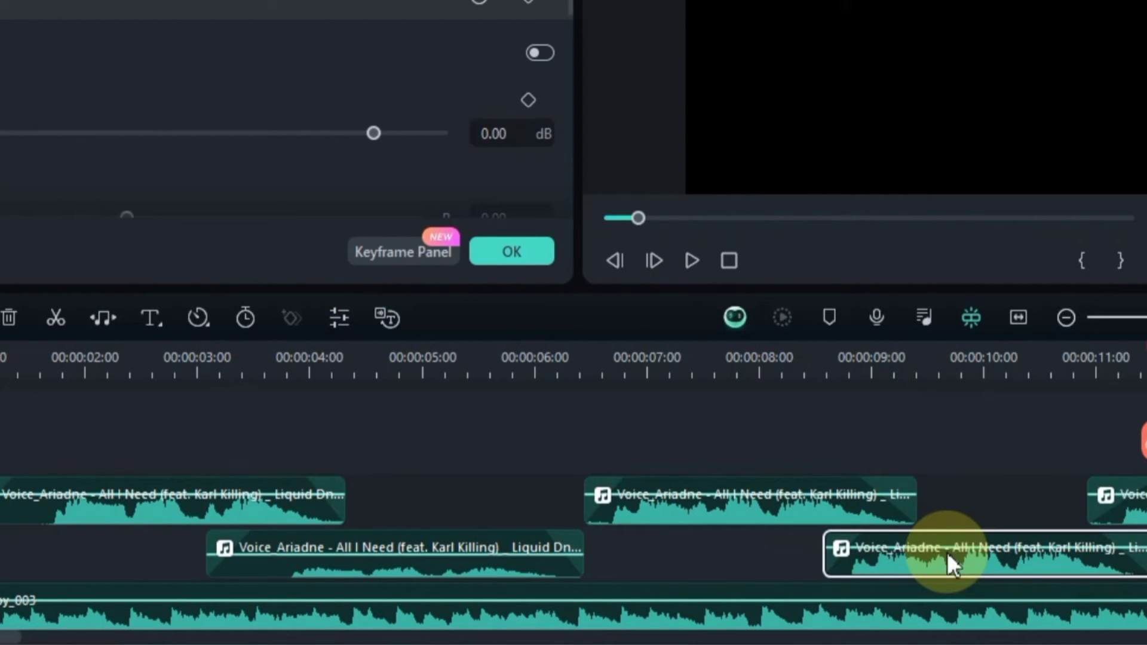
scroll(3, 113, "down", 3)
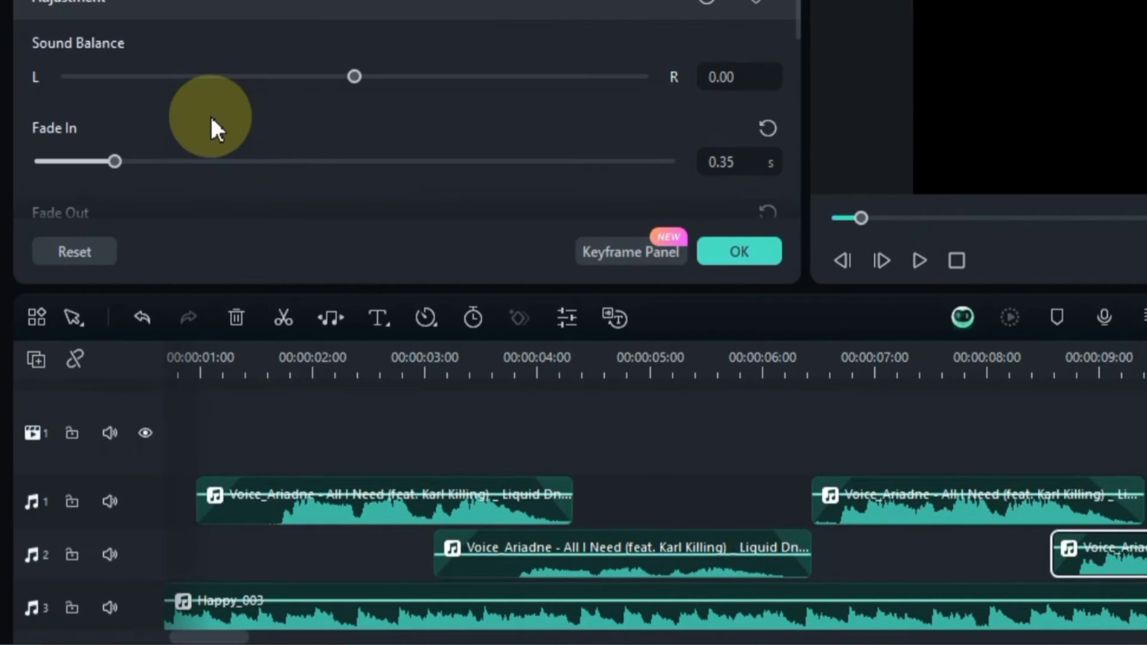
scroll(206, 114, "down", 4)
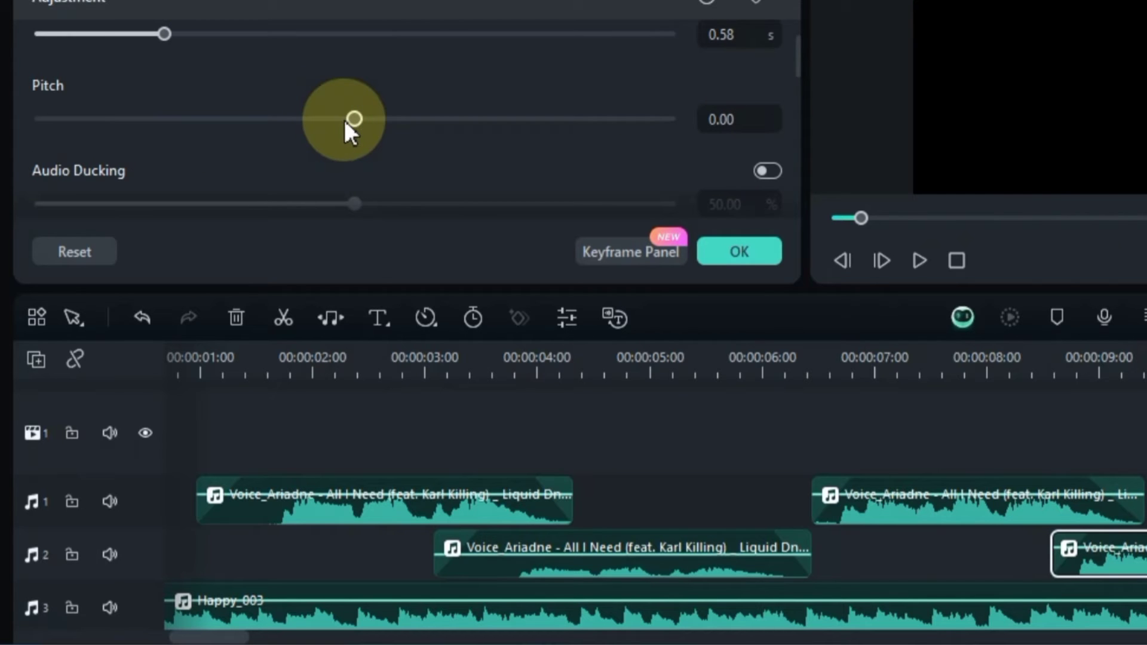
left_click_drag(353, 120, 35, 120)
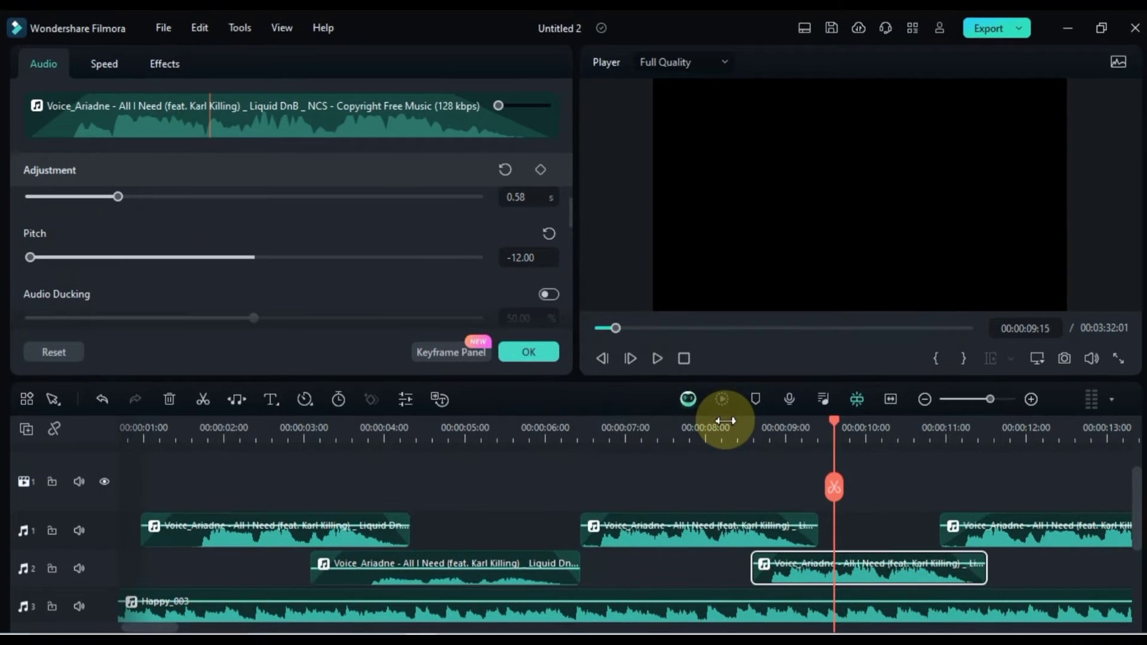
left_click(774, 415)
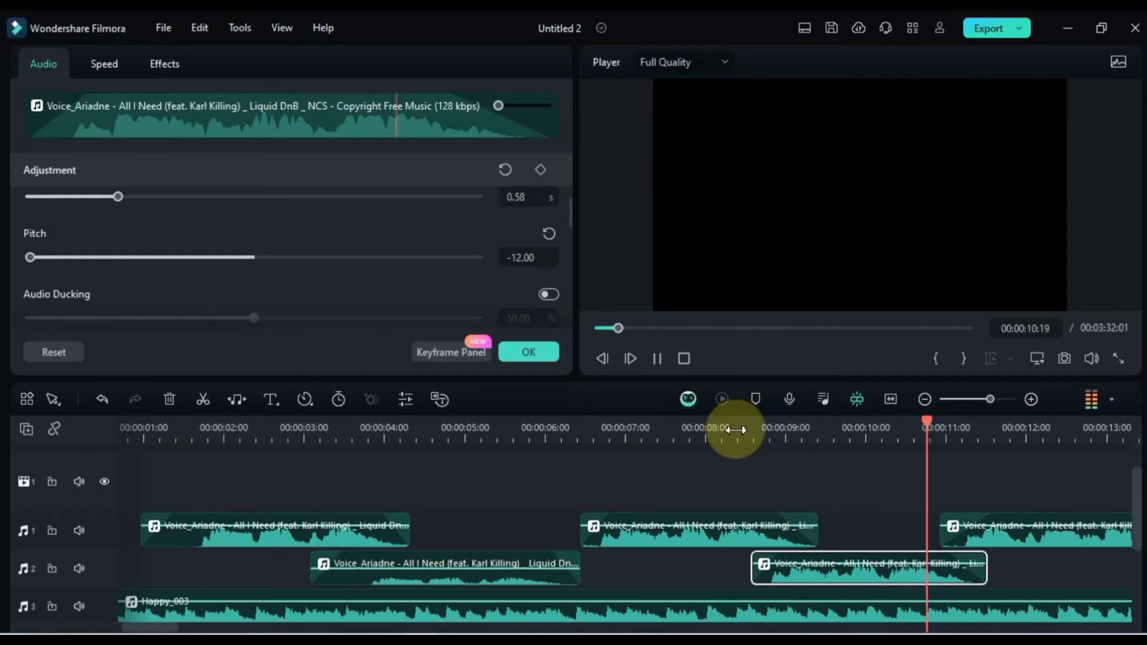
key("space")
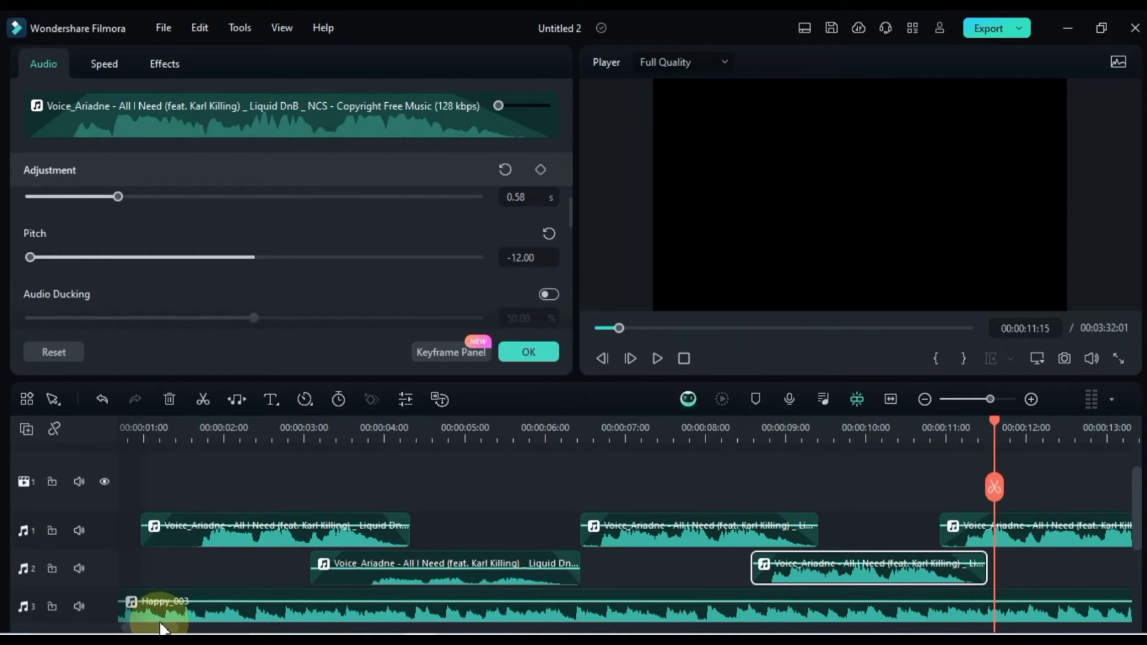
- Zoom the timeline out and shift the later voice clips about 13 s later
left_click_drag(164, 628, 178, 629)
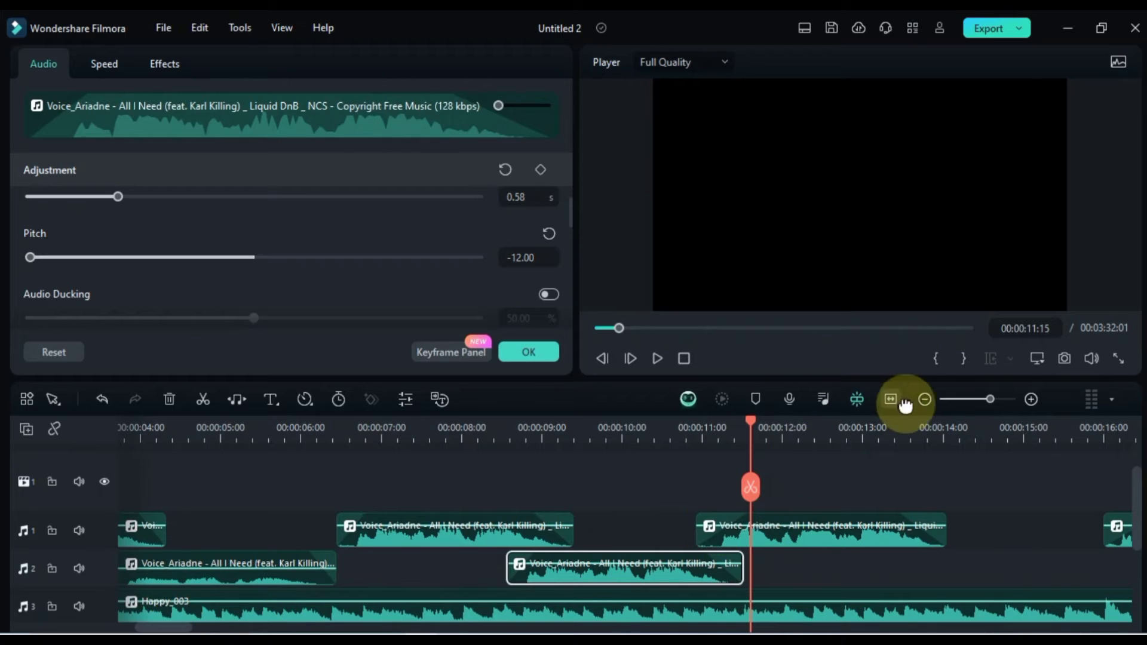
left_click(924, 399)
left_click(924, 399)
left_click_drag(873, 488, 353, 532)
left_click(186, 445)
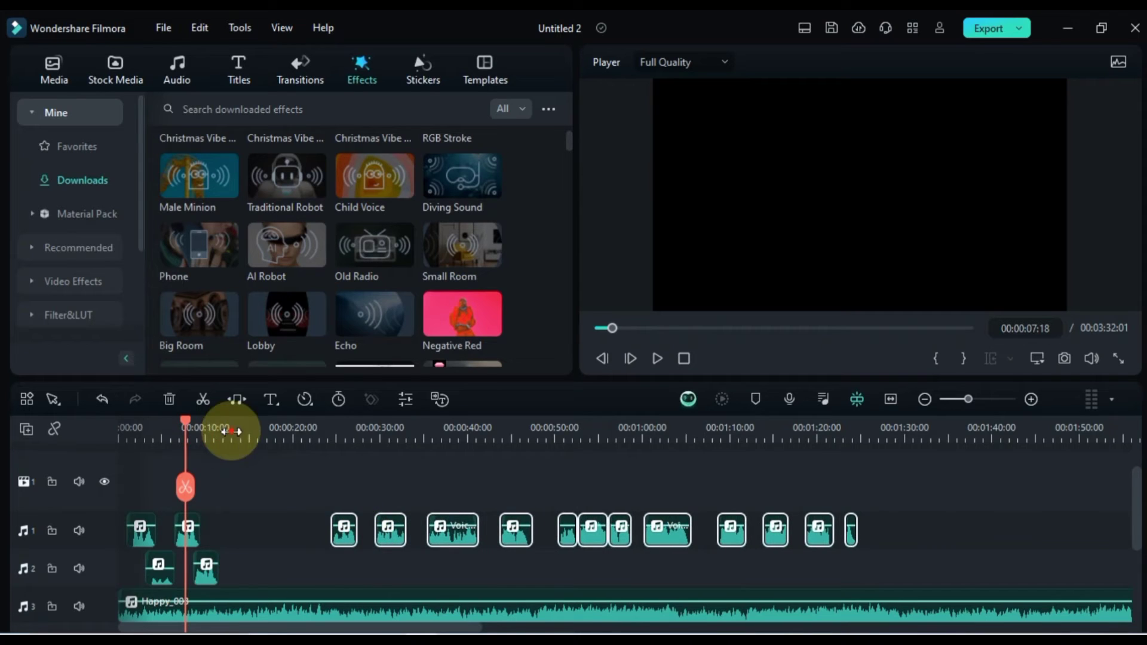
left_click_drag(225, 424, 463, 429)
key("space")
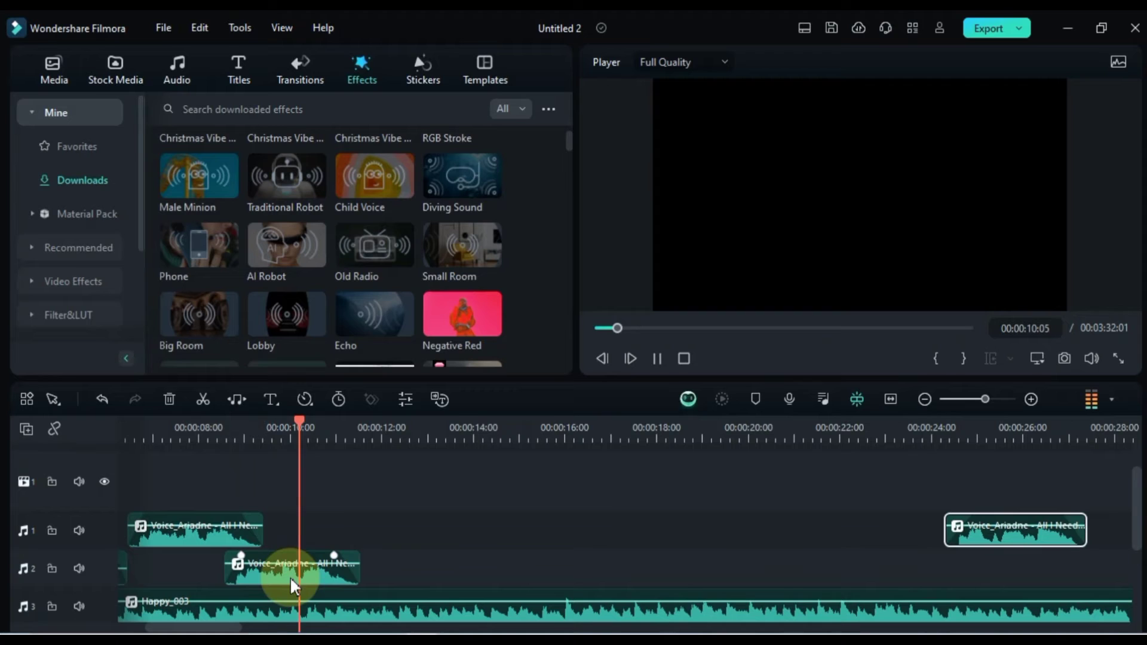
- Copy the track 2 voice clip up onto track 1 near 10 s with auto normalization on
left_click(276, 586)
left_click_drag(261, 586, 328, 541)
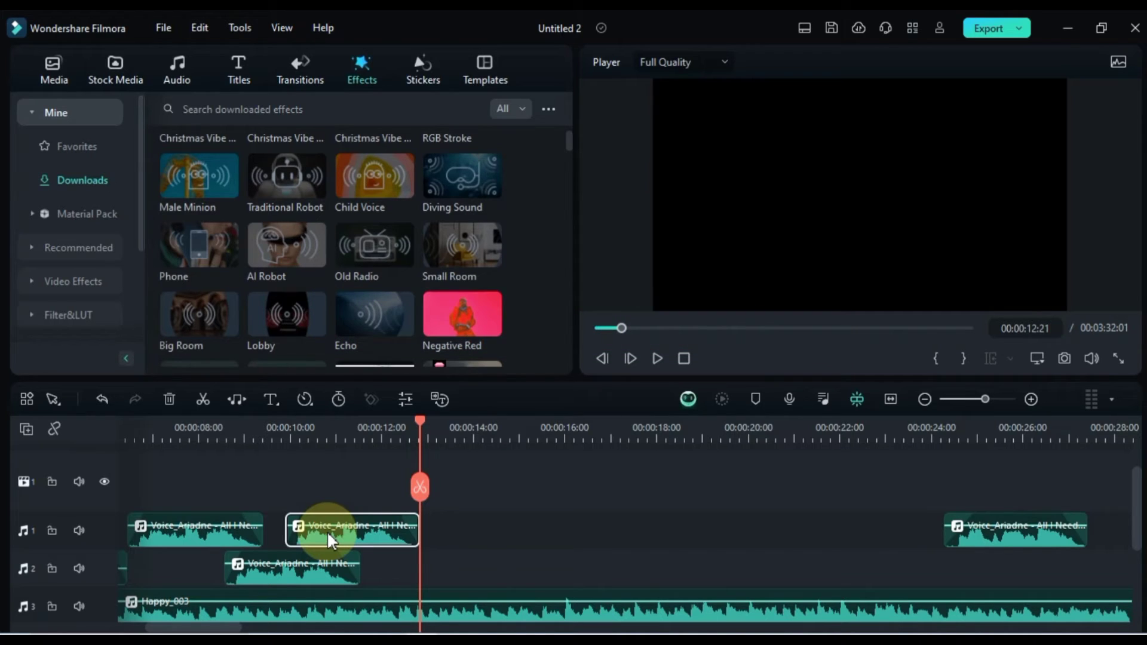
double_click(329, 540)
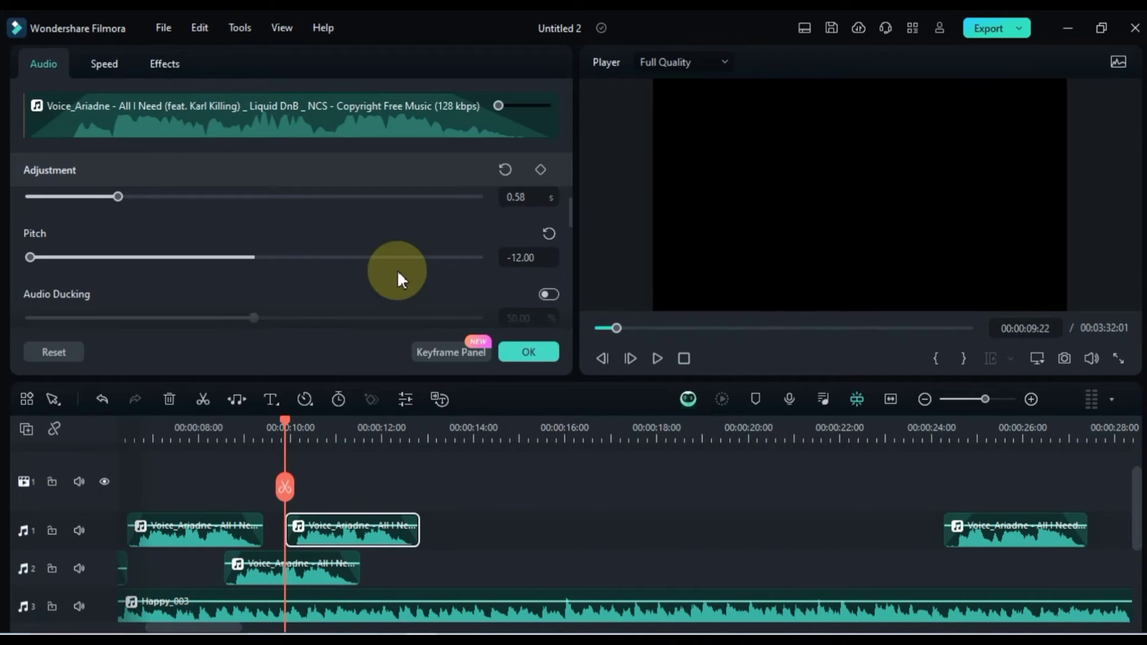
scroll(397, 270, "up", 5)
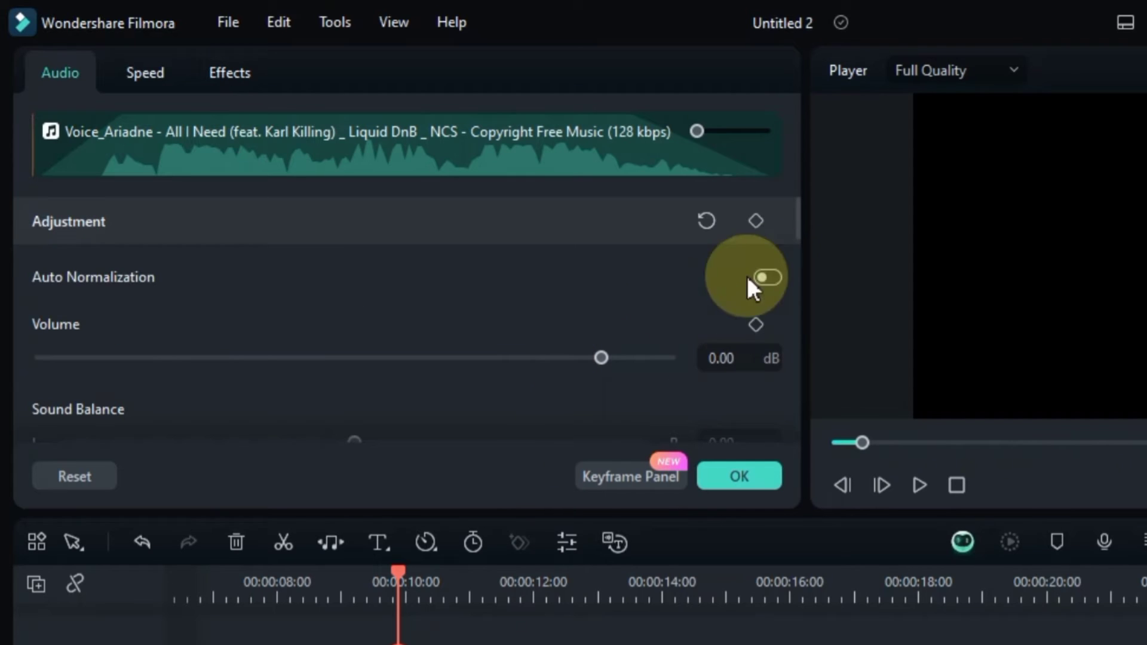
left_click(769, 278)
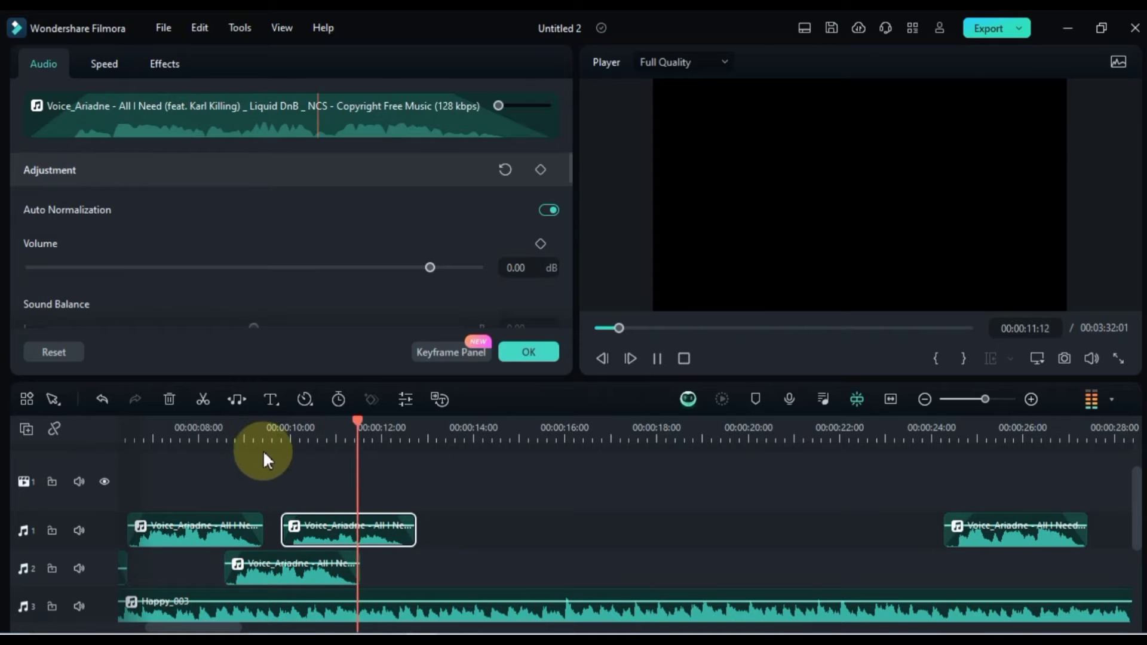
scroll(1049, 486, "down", 3)
- Copy the voice clip near 20 s onto track 2 at the playhead and auto-normalize it
left_click_drag(1050, 487, 299, 543)
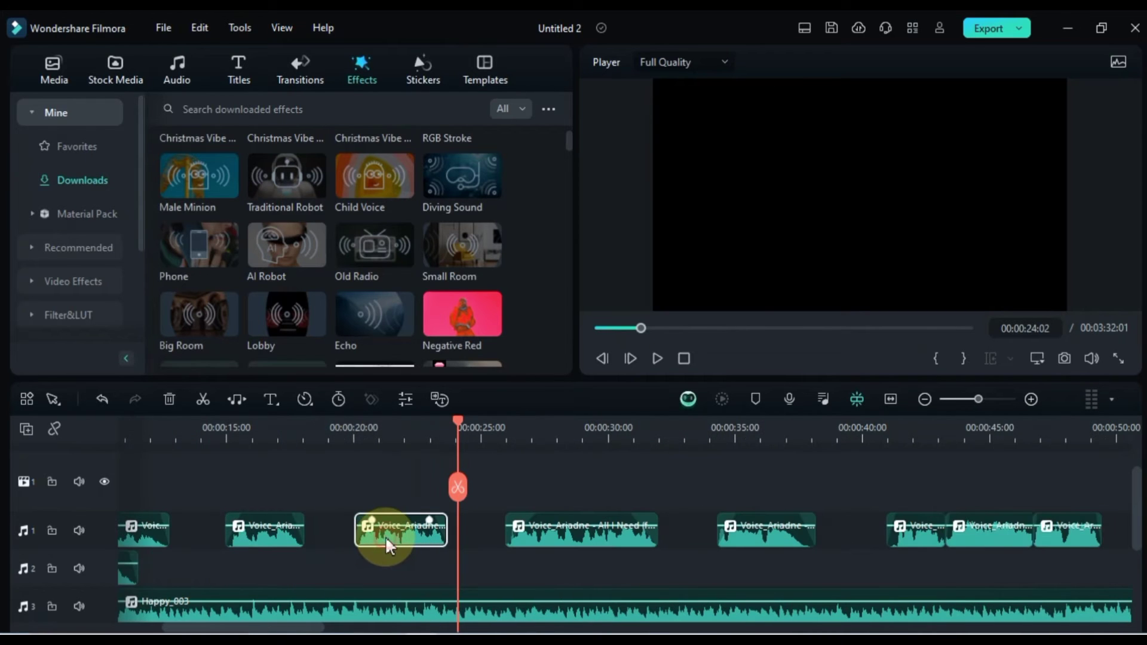
left_click_drag(386, 542, 405, 572)
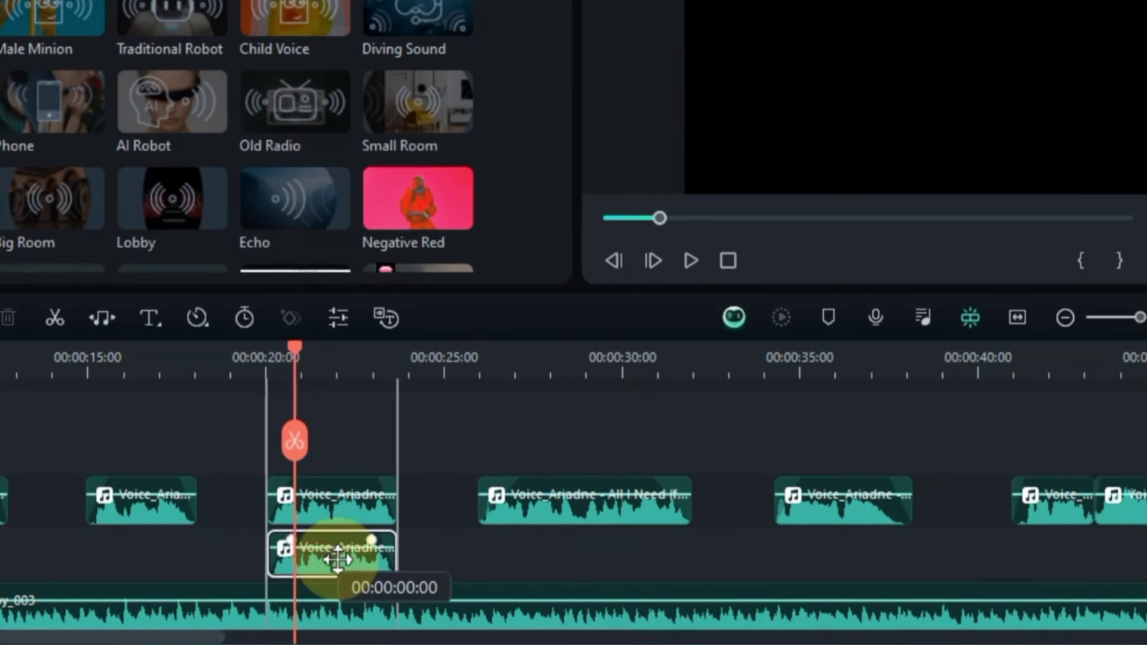
left_click_drag(338, 561, 347, 562)
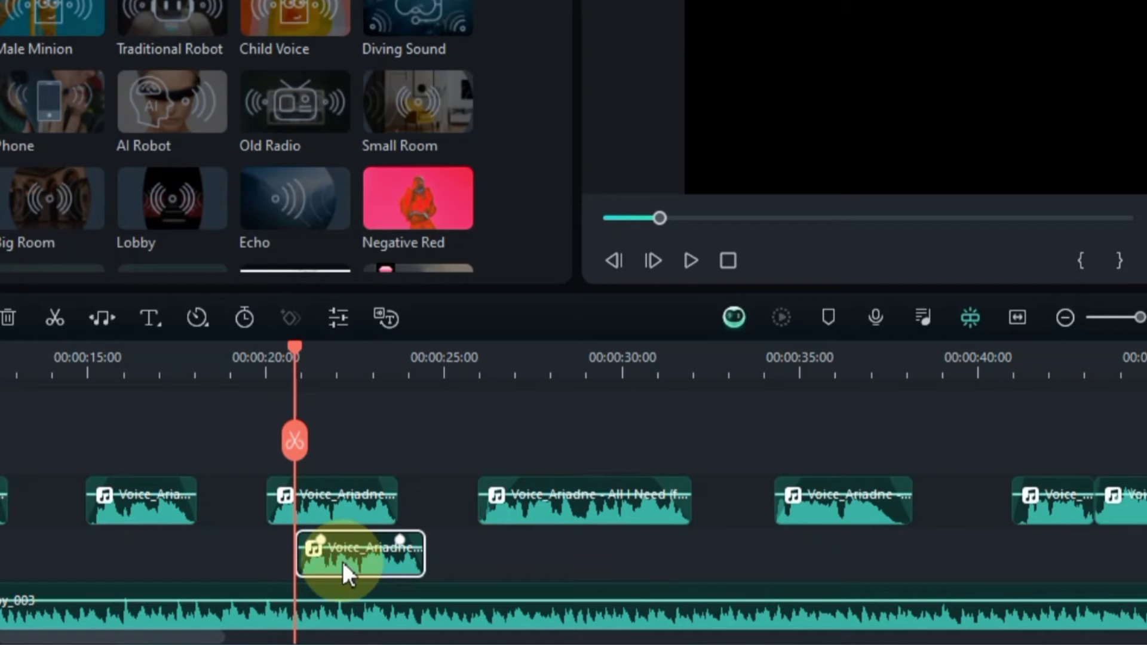
double_click(342, 555)
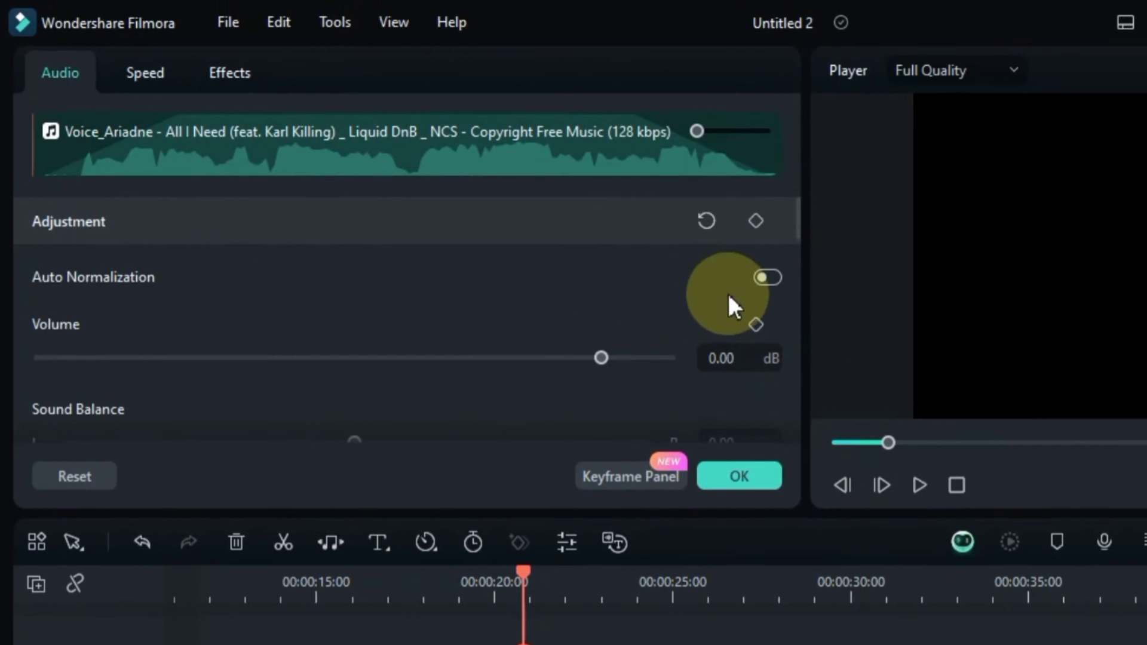
left_click(771, 278)
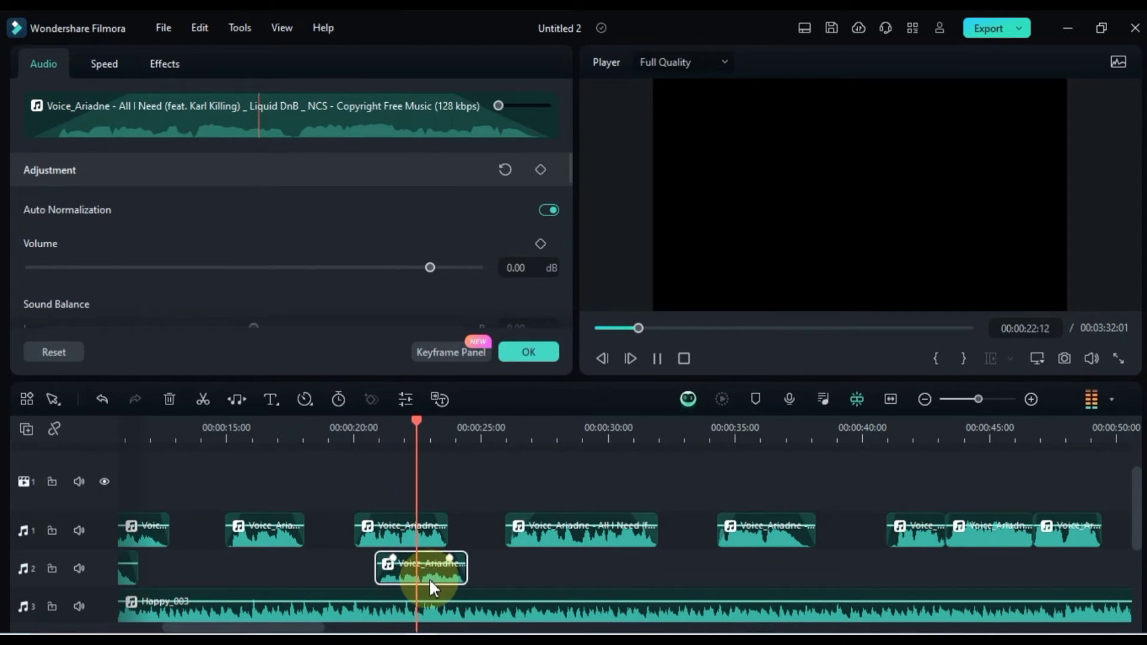
left_click(412, 572)
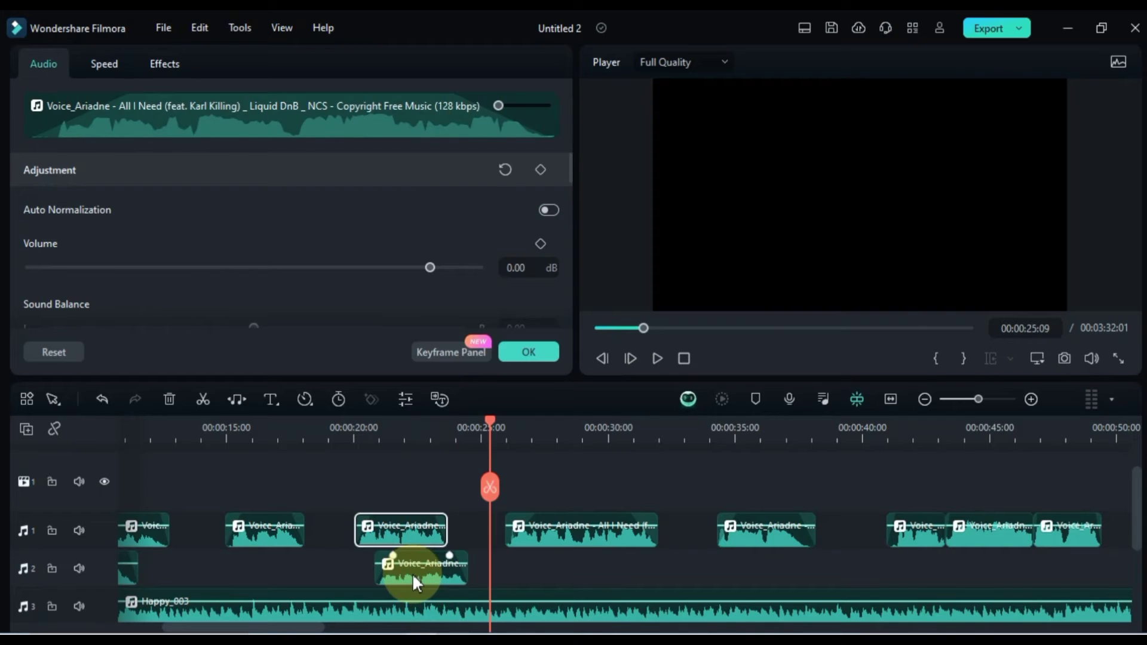
scroll(412, 572, "down", 1)
- Add a new empty audio track and move it between tracks 2 and 3
left_click(27, 431)
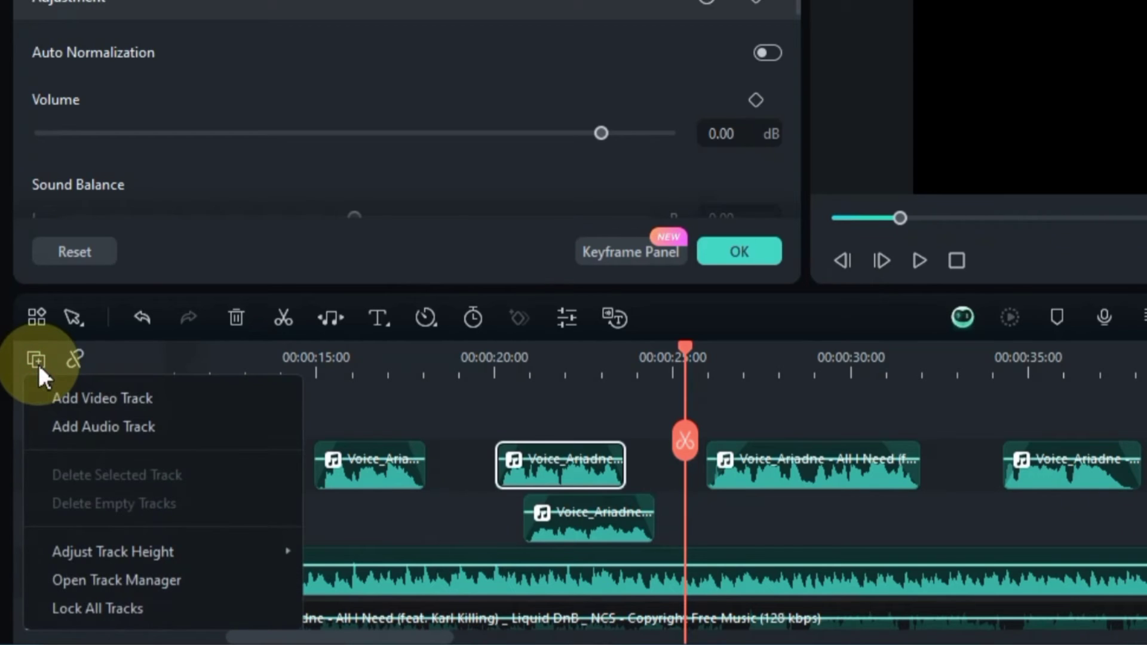
left_click(117, 419)
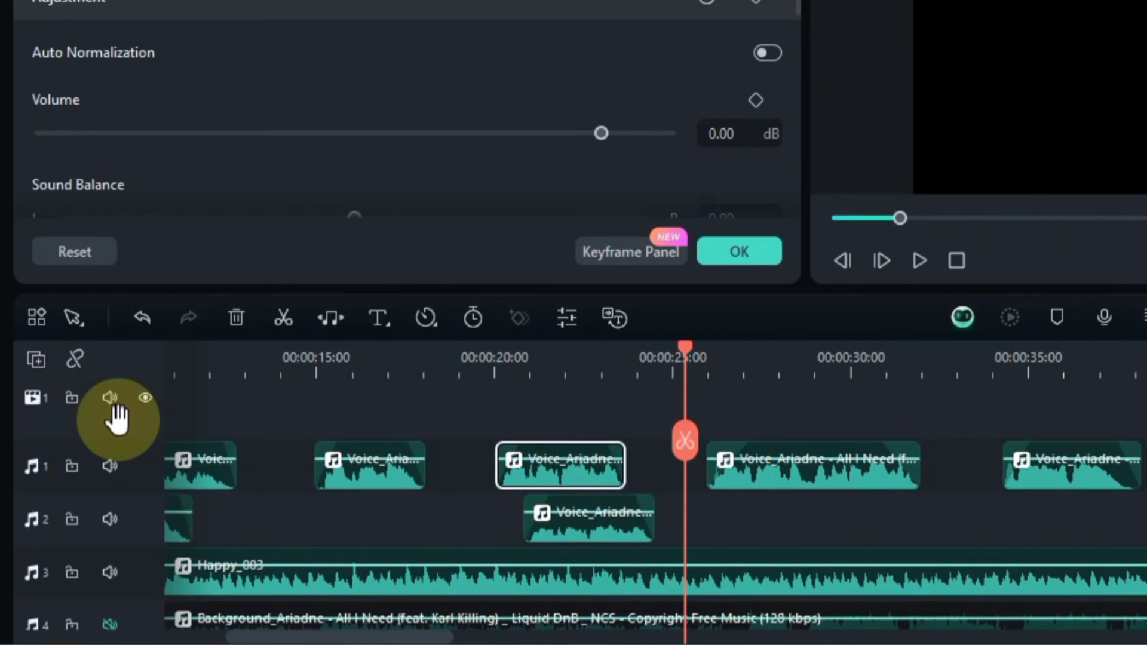
scroll(114, 418, "down", 2)
left_click(146, 572)
left_click_drag(146, 572, 143, 416)
scroll(193, 486, "up", 3)
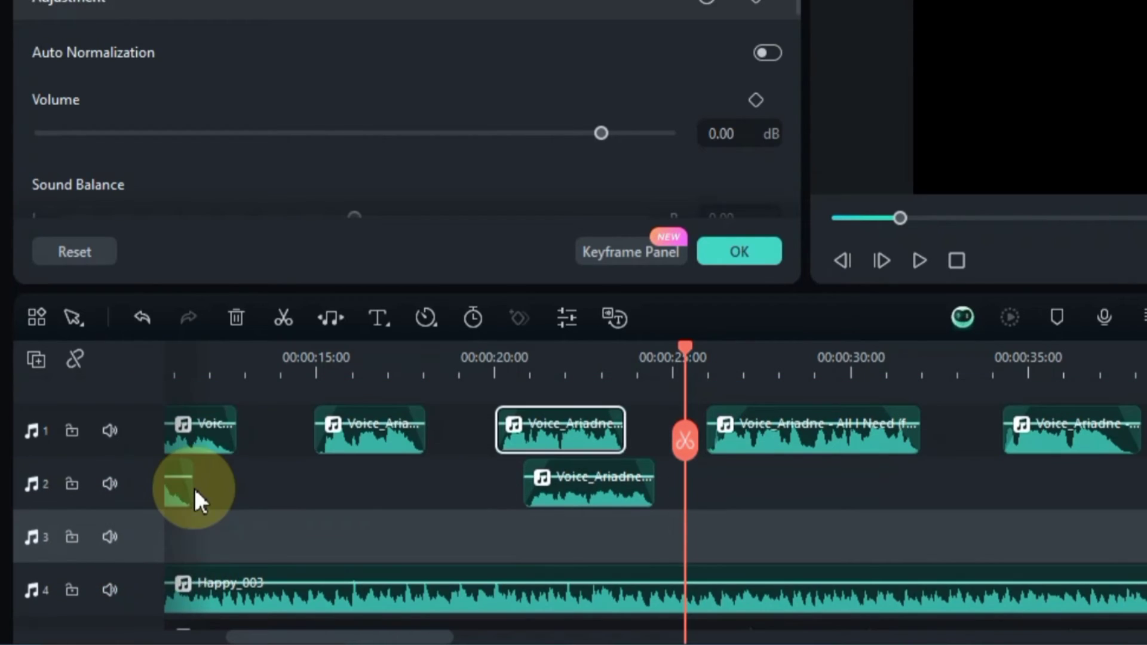
scroll(518, 544, "down", 1)
- Copy the track 2 voice clip onto track 3 just after the playhead at -4 dB
left_click(589, 534)
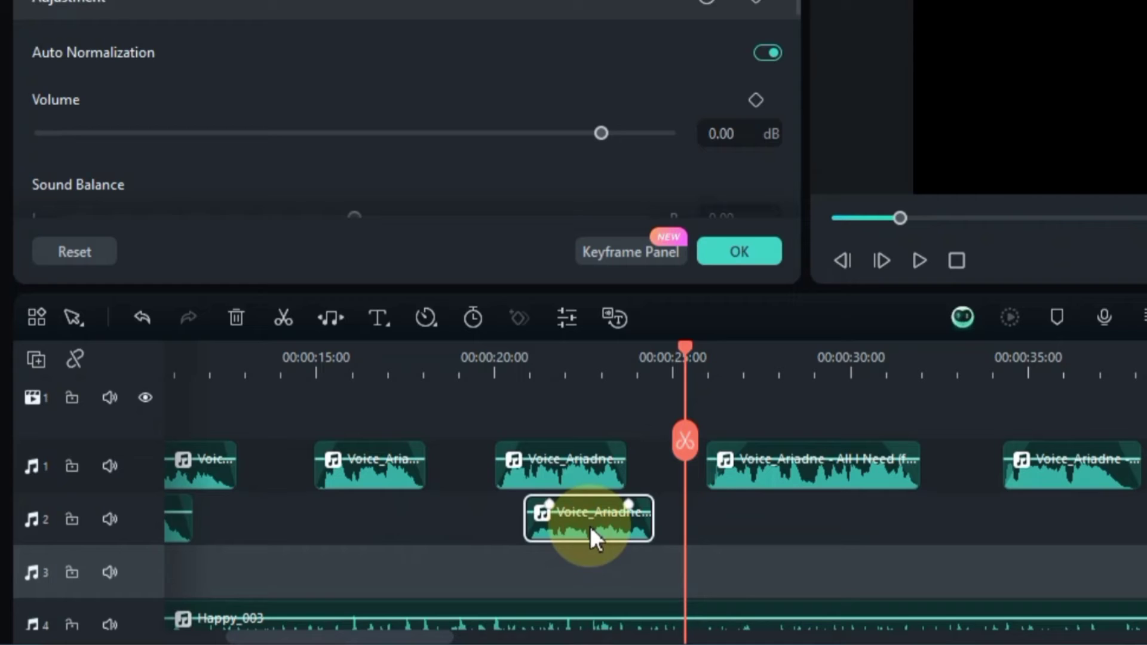
left_click_drag(593, 534, 575, 586)
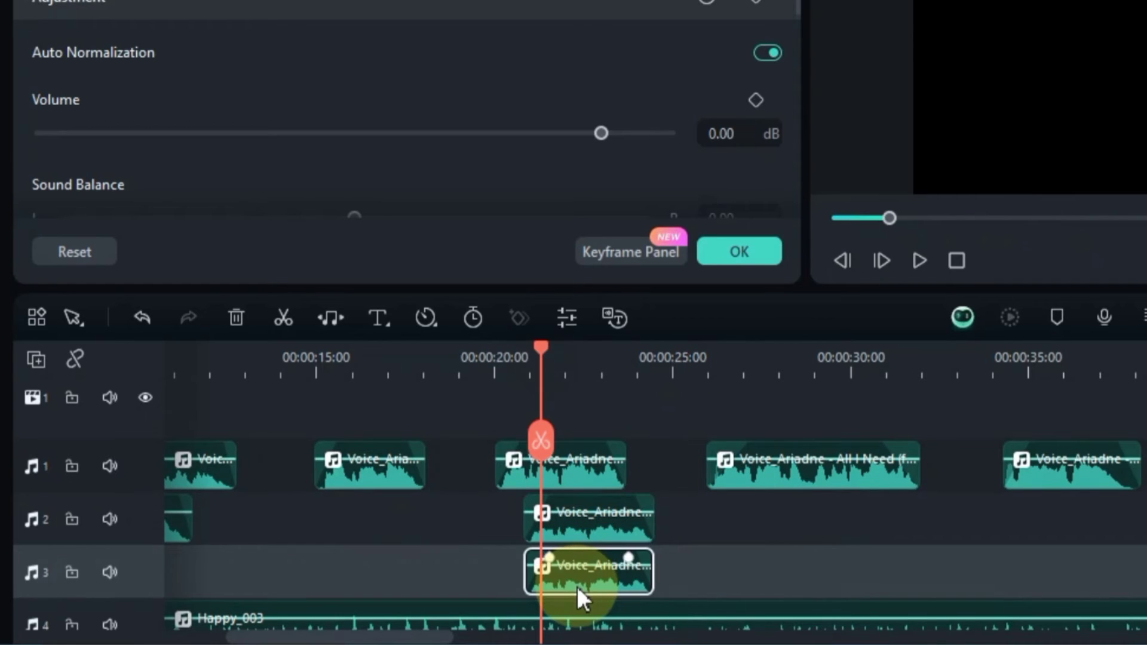
left_click(578, 589)
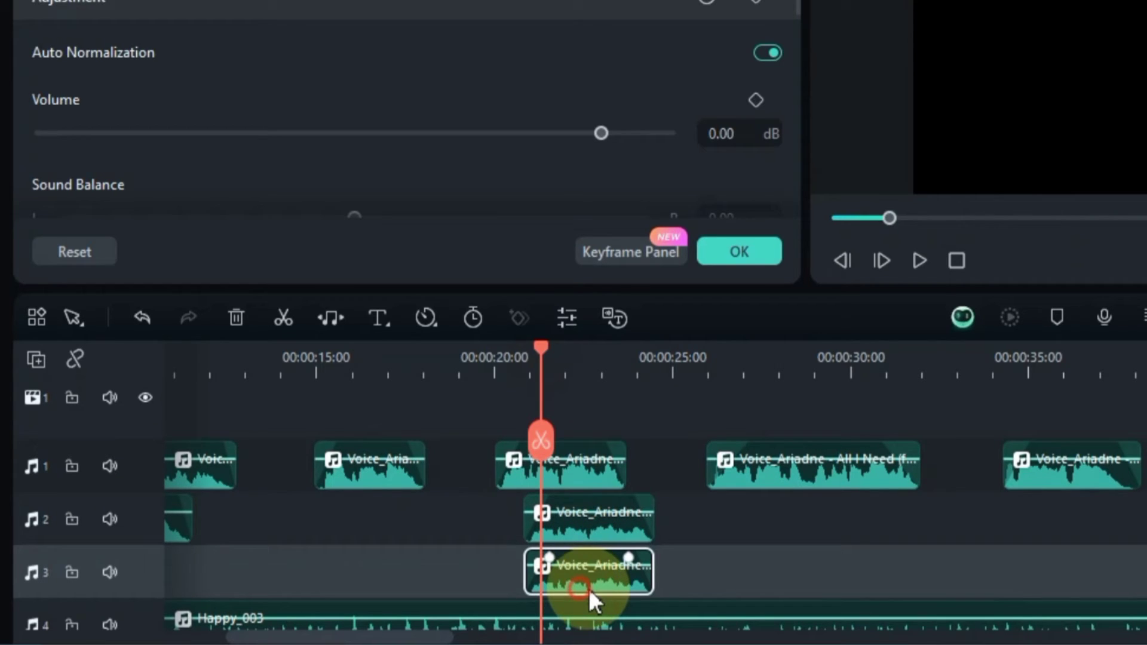
left_click_drag(589, 588, 604, 585)
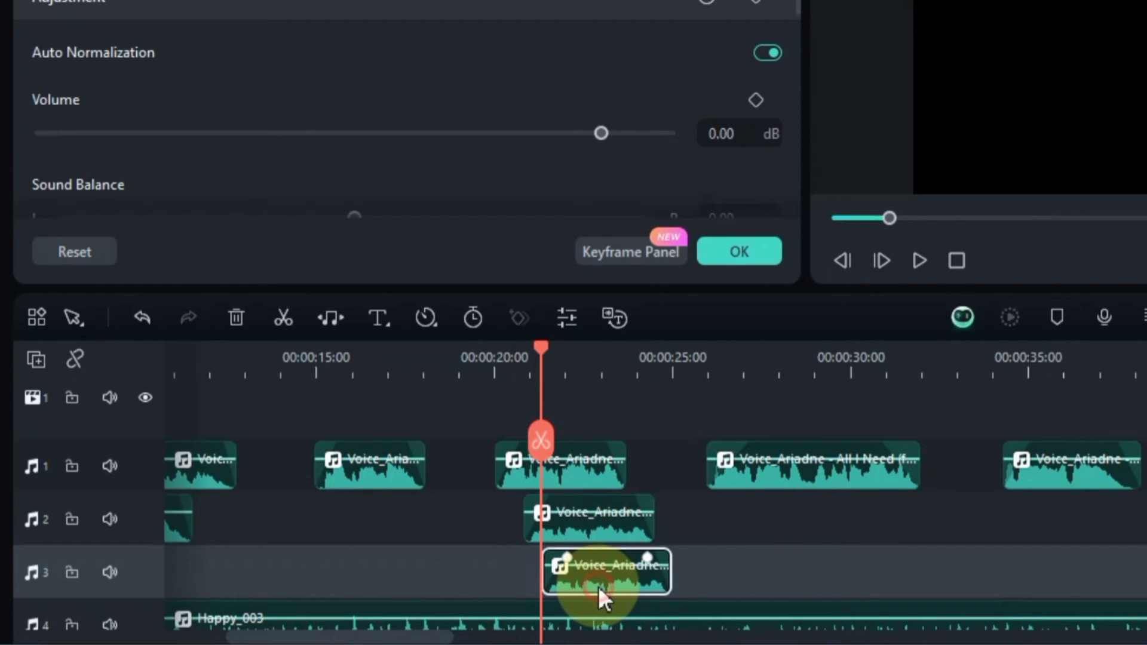
left_click_drag(601, 133, 567, 132)
left_click(512, 353)
key("space")
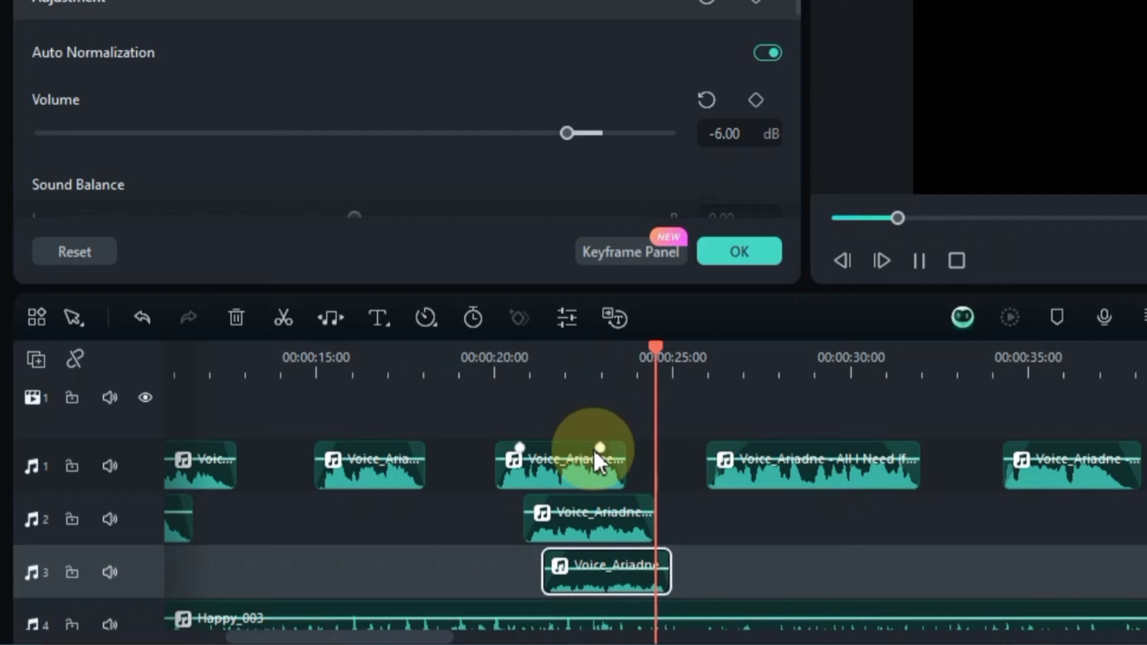
- Move the track 3 clip and All I Need later, and the track 2 clip onto track 1 near 00:00:25
mouse_move(603, 465)
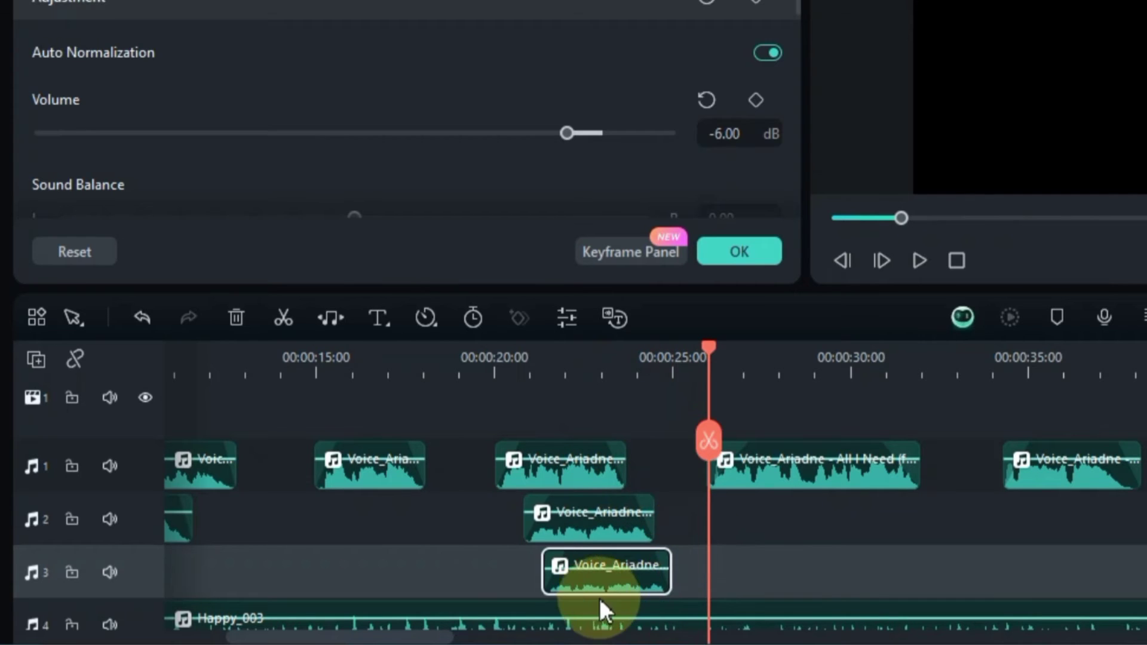
left_click_drag(576, 588, 696, 539)
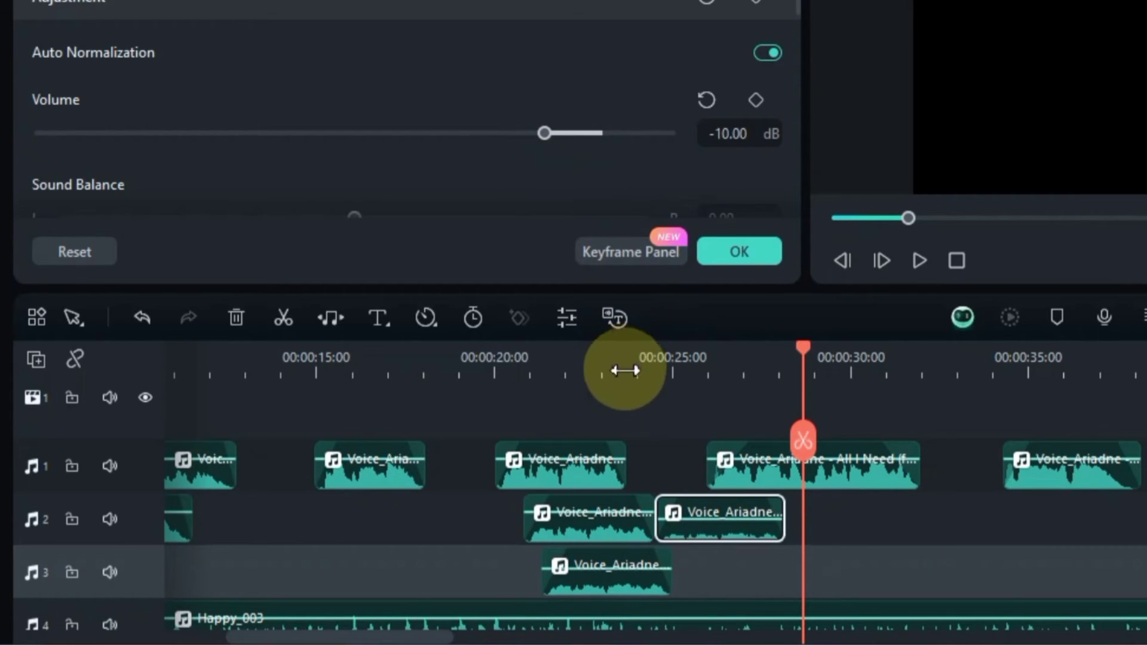
left_click_drag(863, 474, 931, 473)
left_click_drag(751, 513, 704, 479)
left_click(607, 359)
key("space")
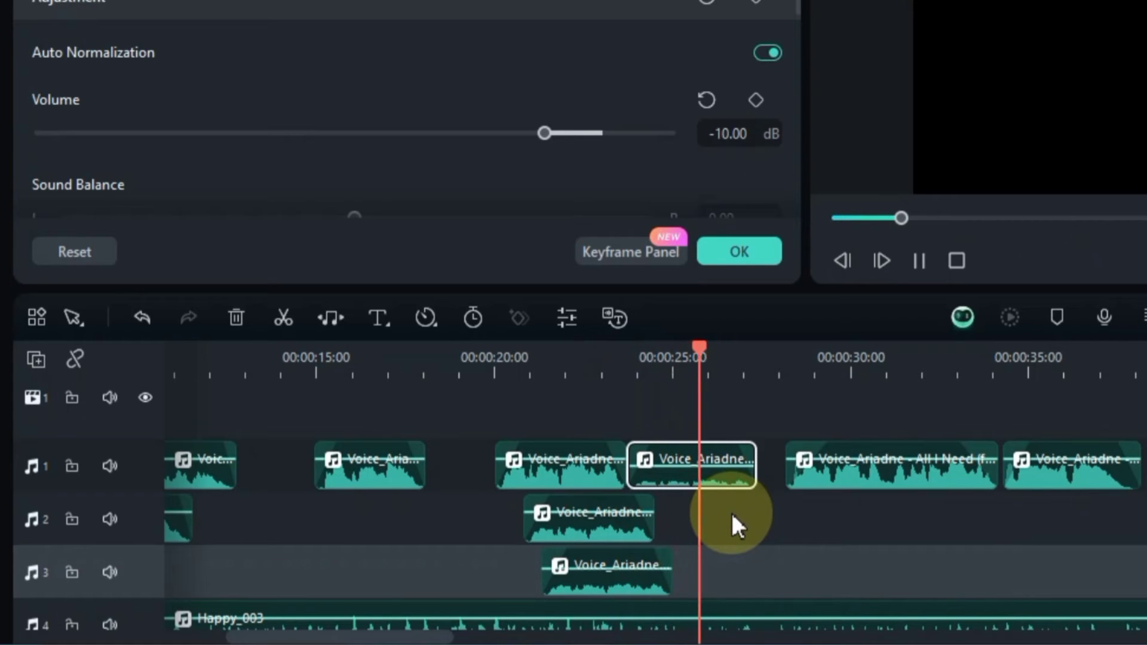
- Add two volume keyframes to the new track 1 voice clip, preview it, then undo the last change
left_click(711, 481)
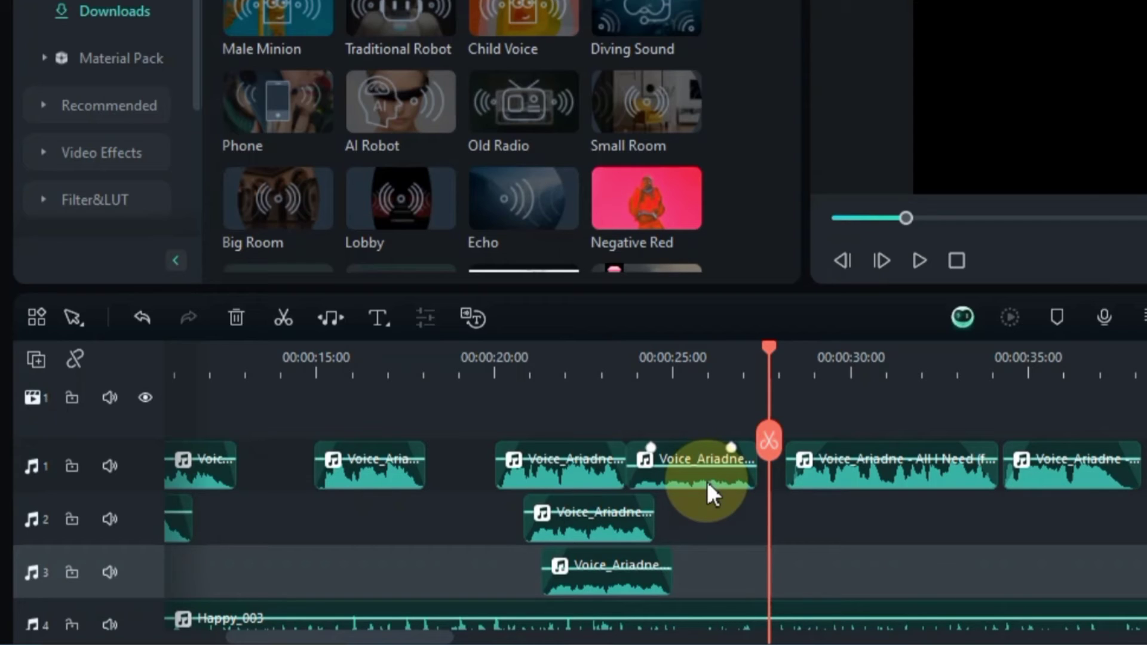
left_click(707, 482)
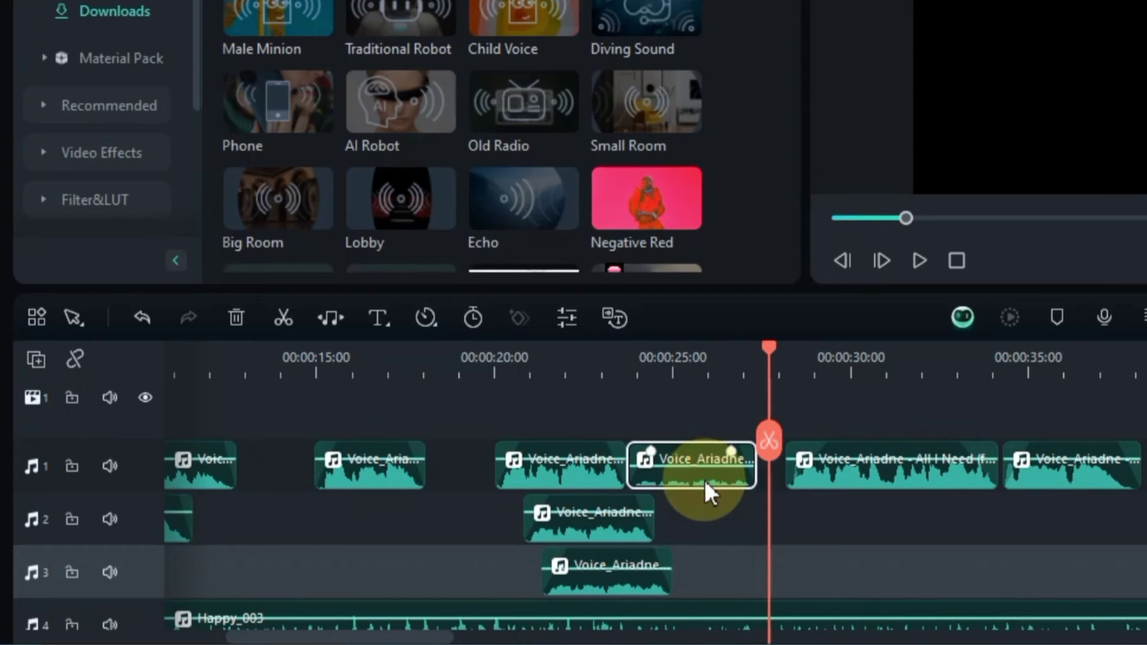
left_click(693, 469)
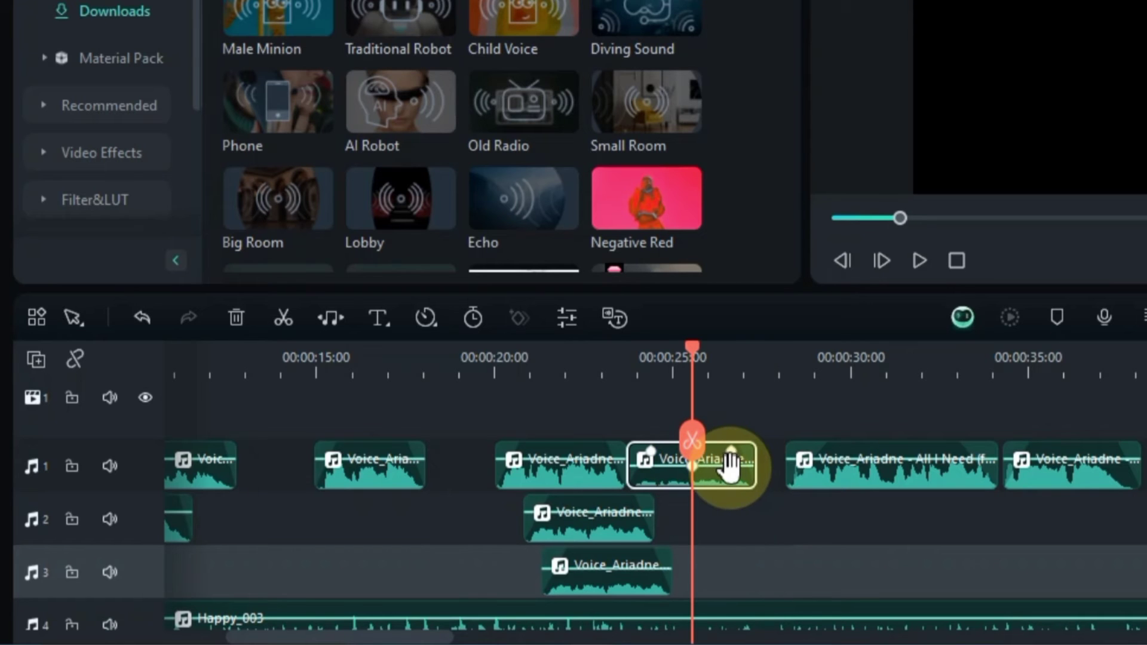
left_click(750, 472, "alt")
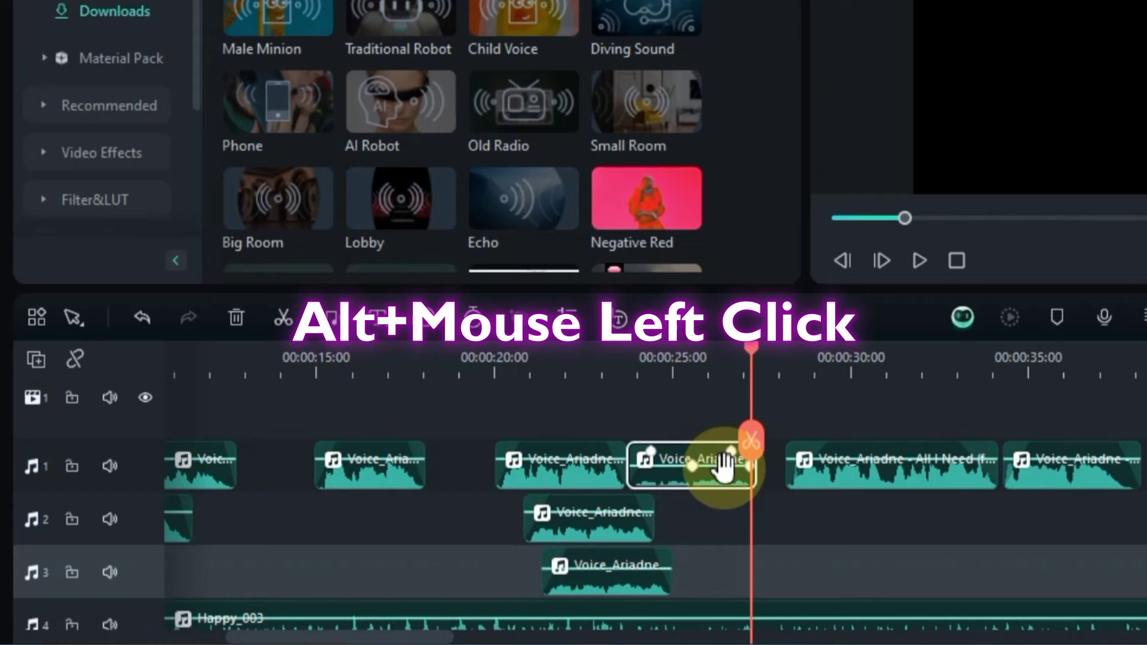
left_click(720, 473, "alt")
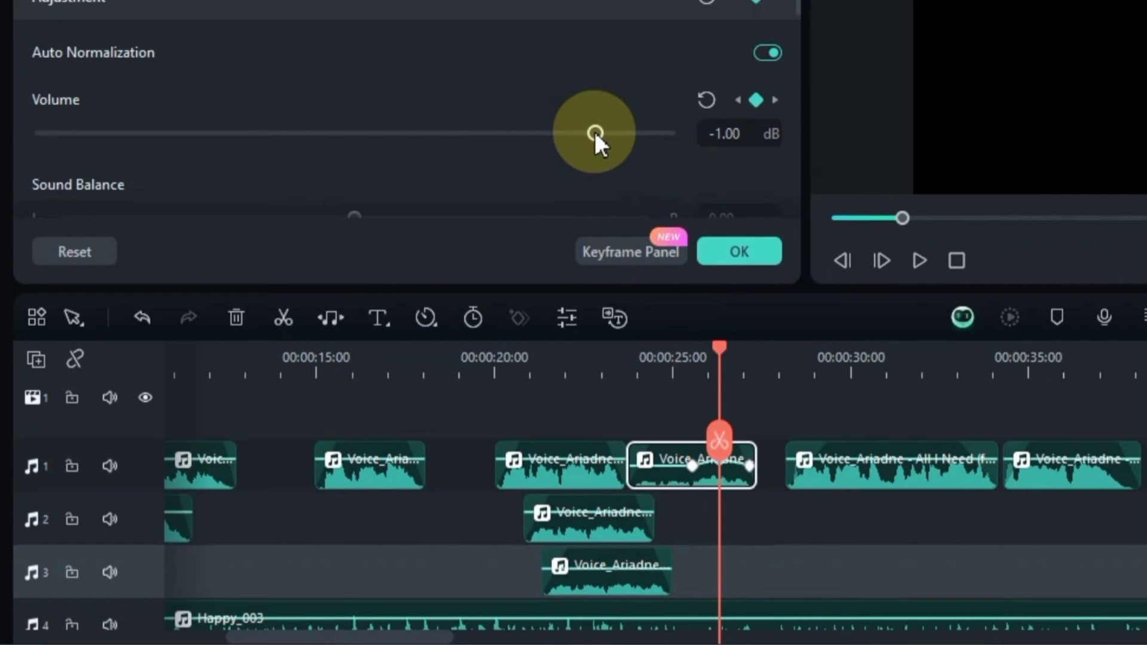
left_click(666, 362)
key("space")
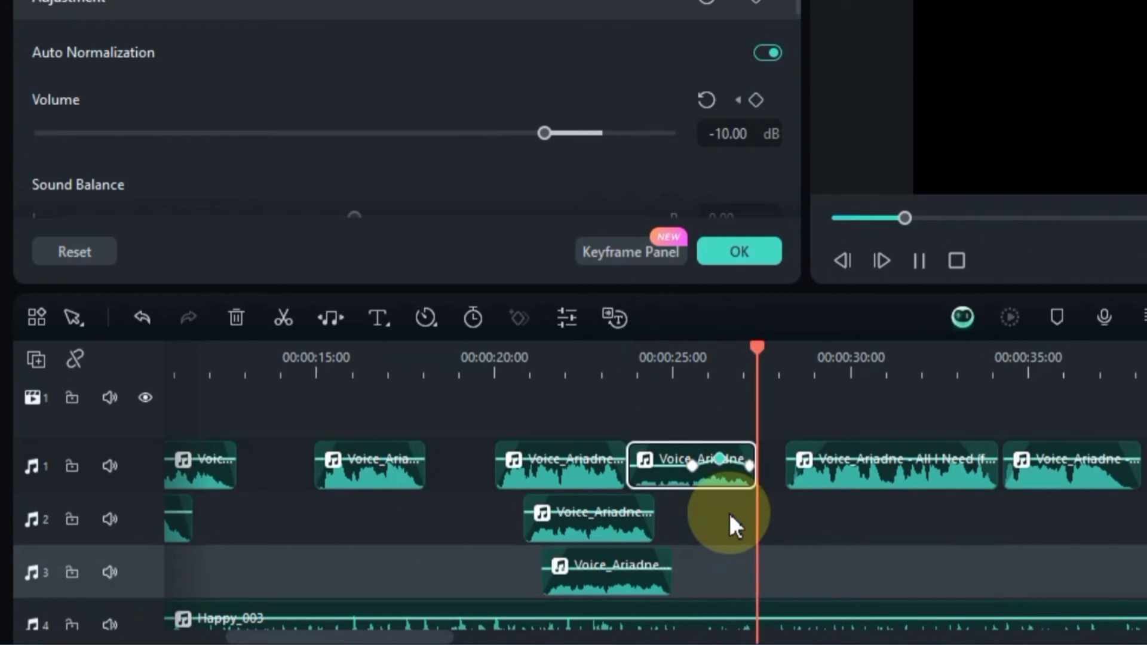
key("space")
key("ctrl+z")
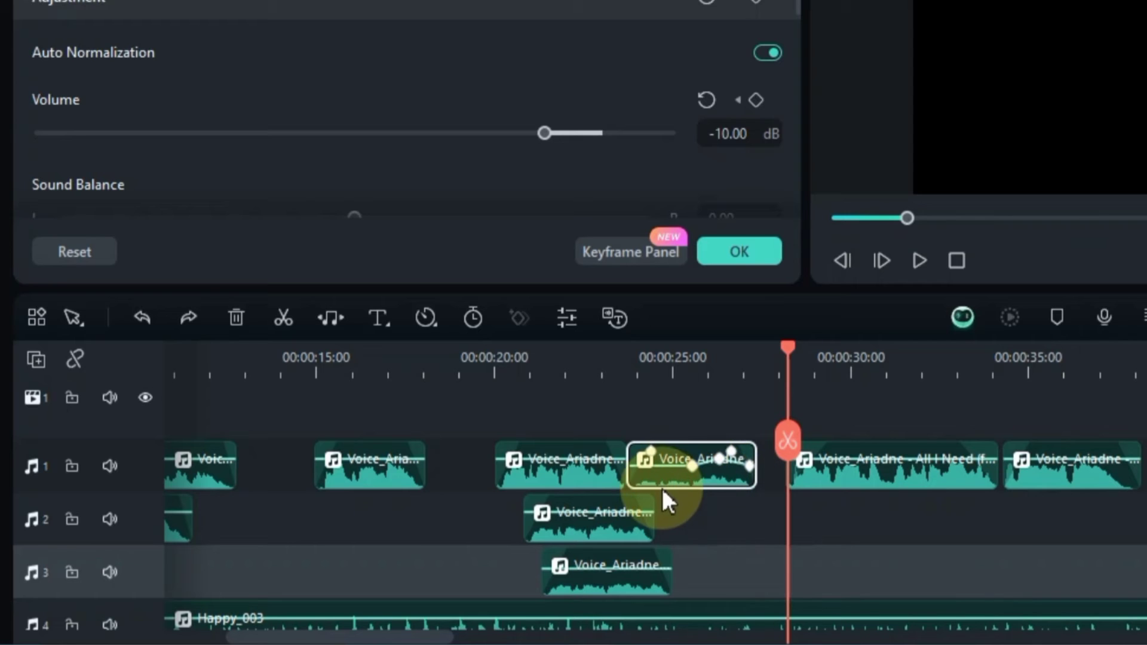
- Stagger copies of the keyframed clip on tracks 2 and 3 and push All I Need later
left_click_drag(670, 482, 724, 519)
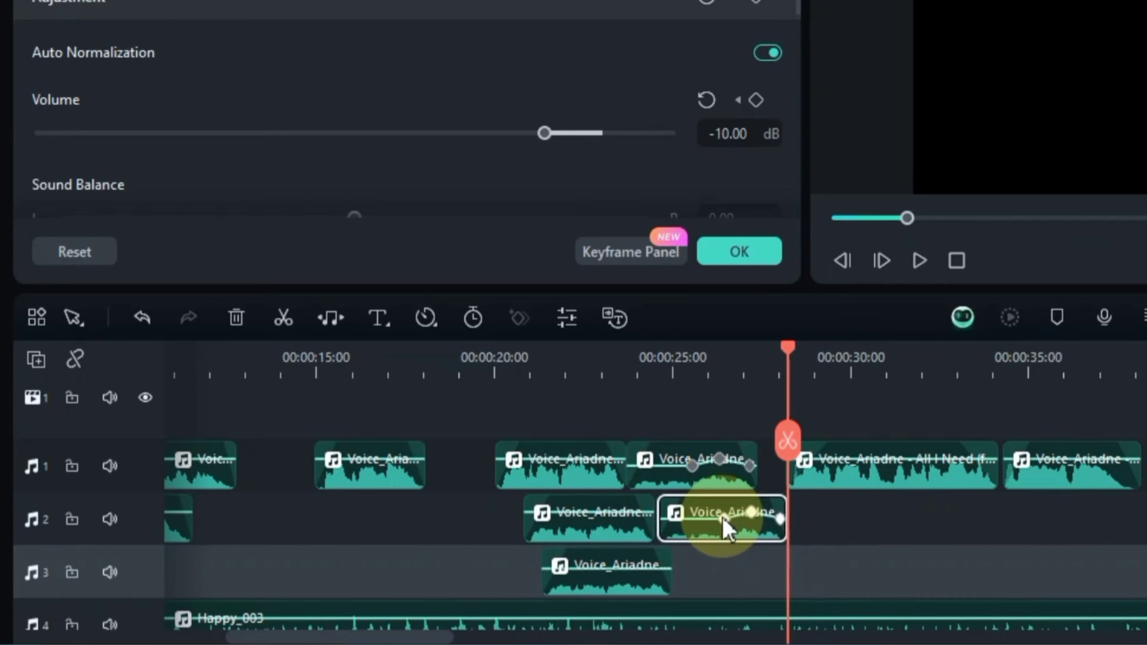
left_click(980, 466)
left_click_drag(980, 471, 1027, 477)
left_click_drag(701, 537, 777, 574)
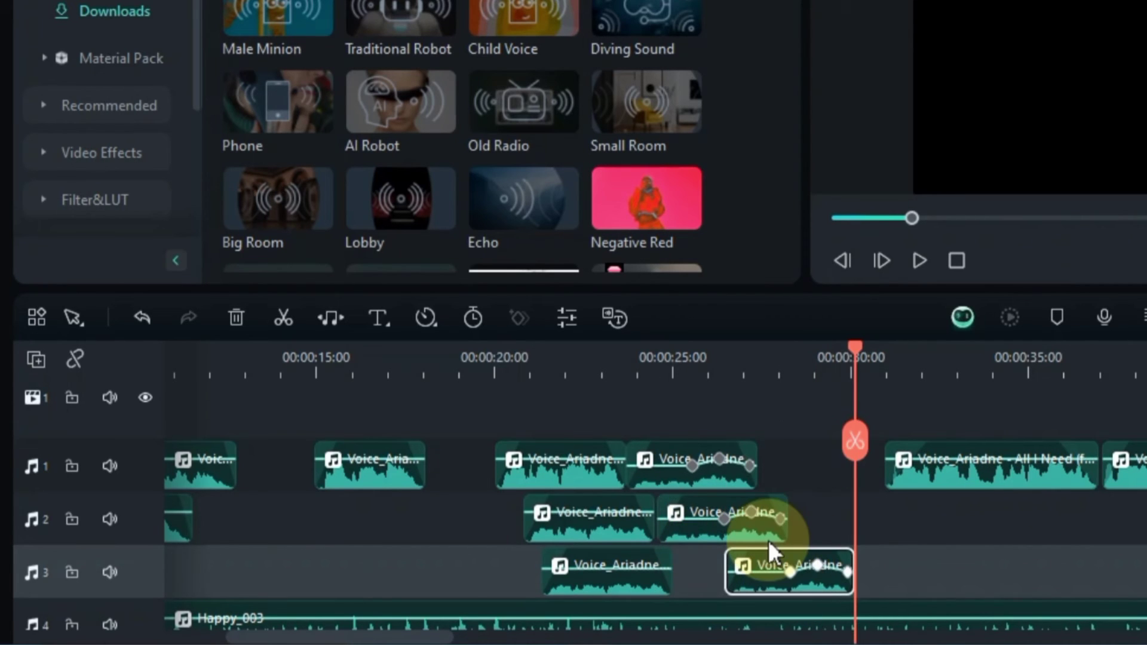
key("space")
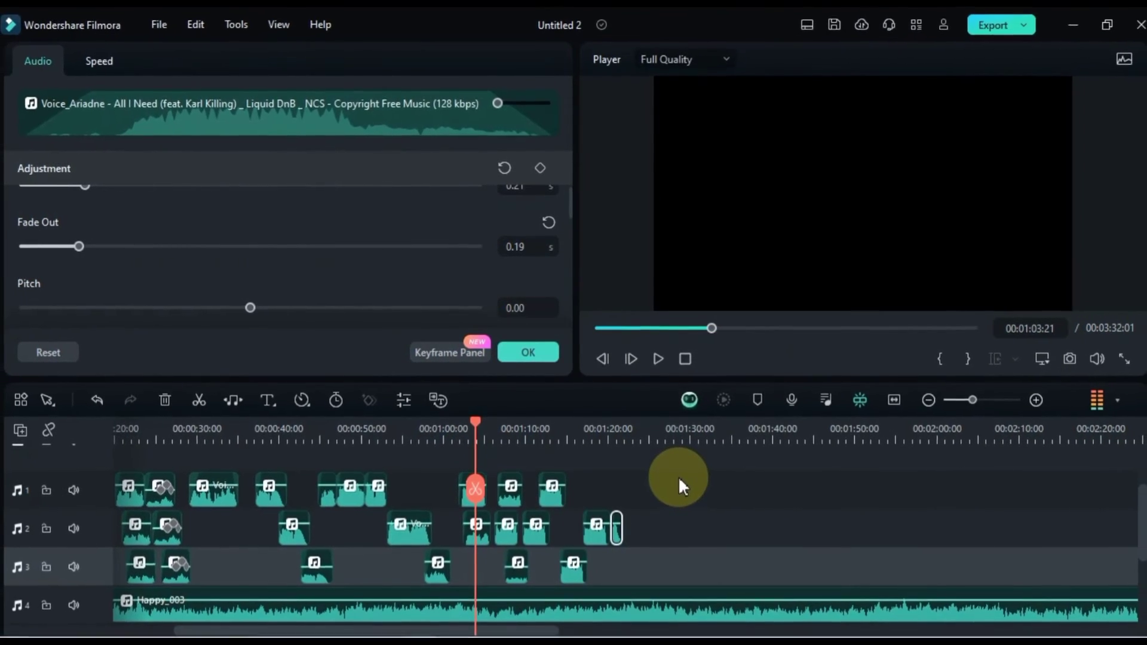
- Copy the layered voice-clip group and paste it at 00:01:20, then play the pasted section
left_click_drag(676, 472, 479, 564)
right_click(505, 525)
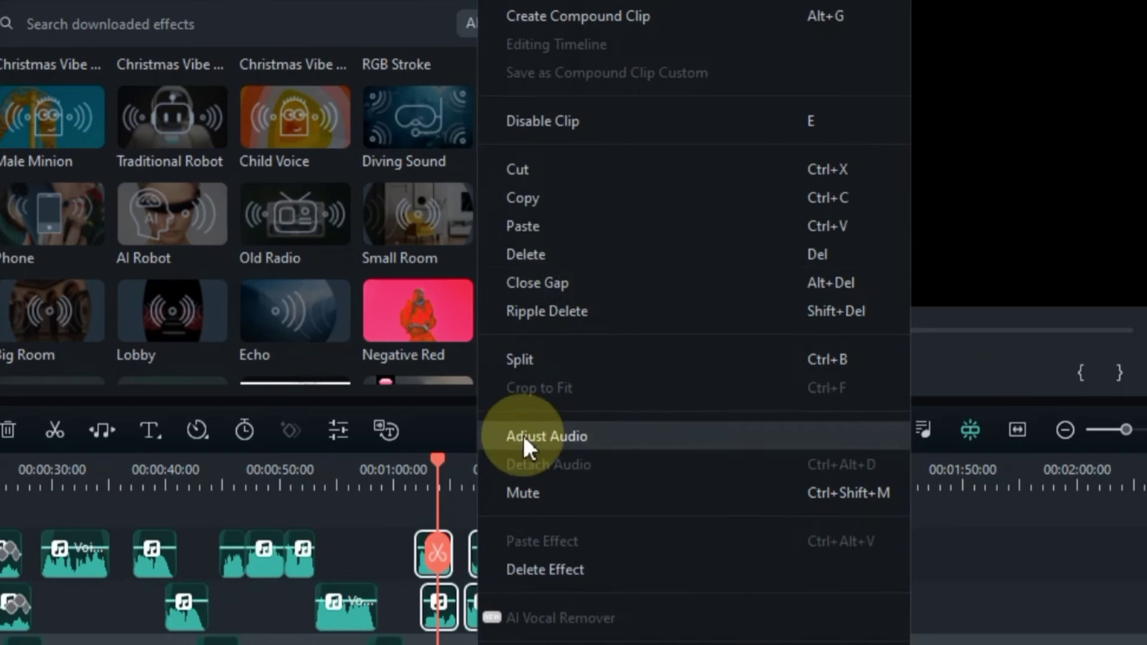
left_click(565, 199)
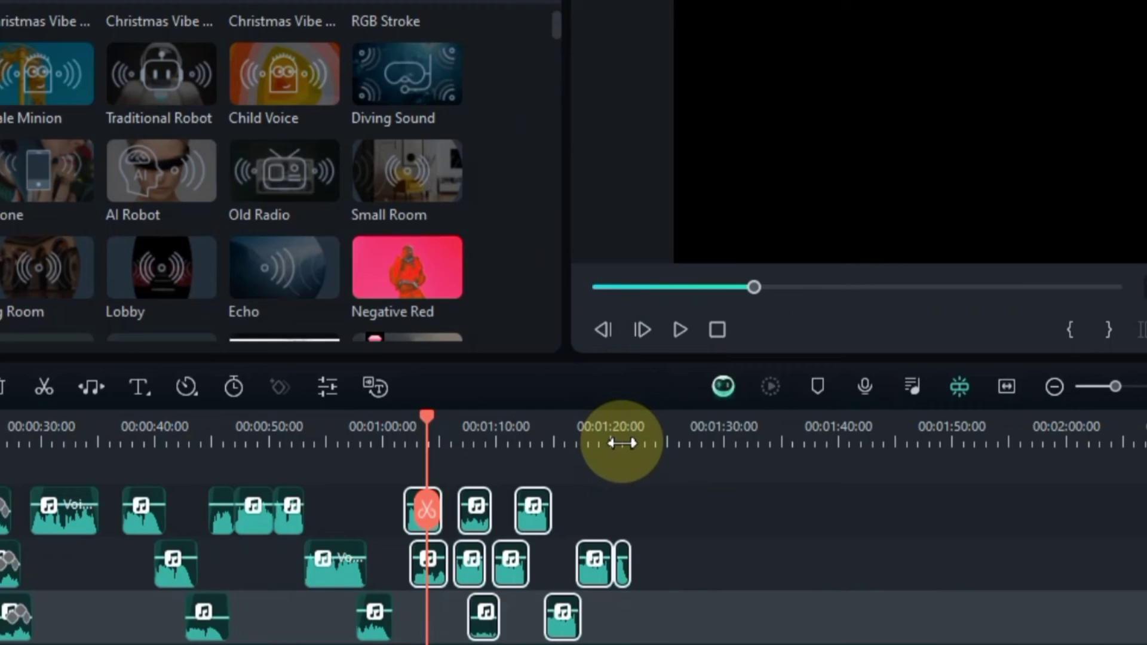
left_click(620, 445)
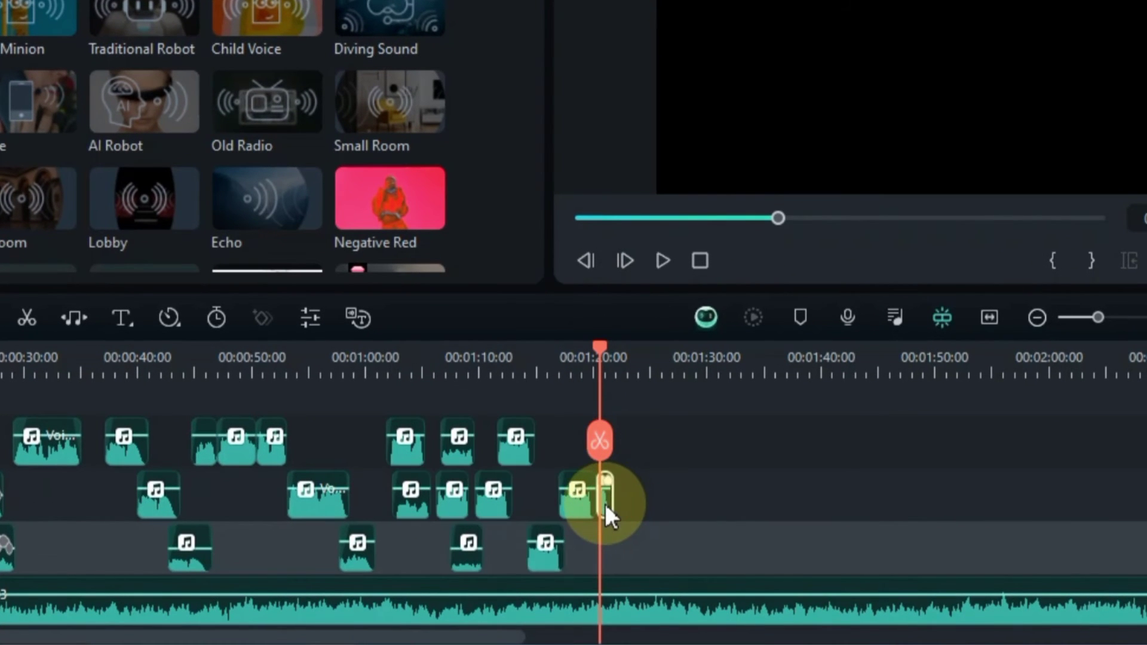
key("ctrl+v")
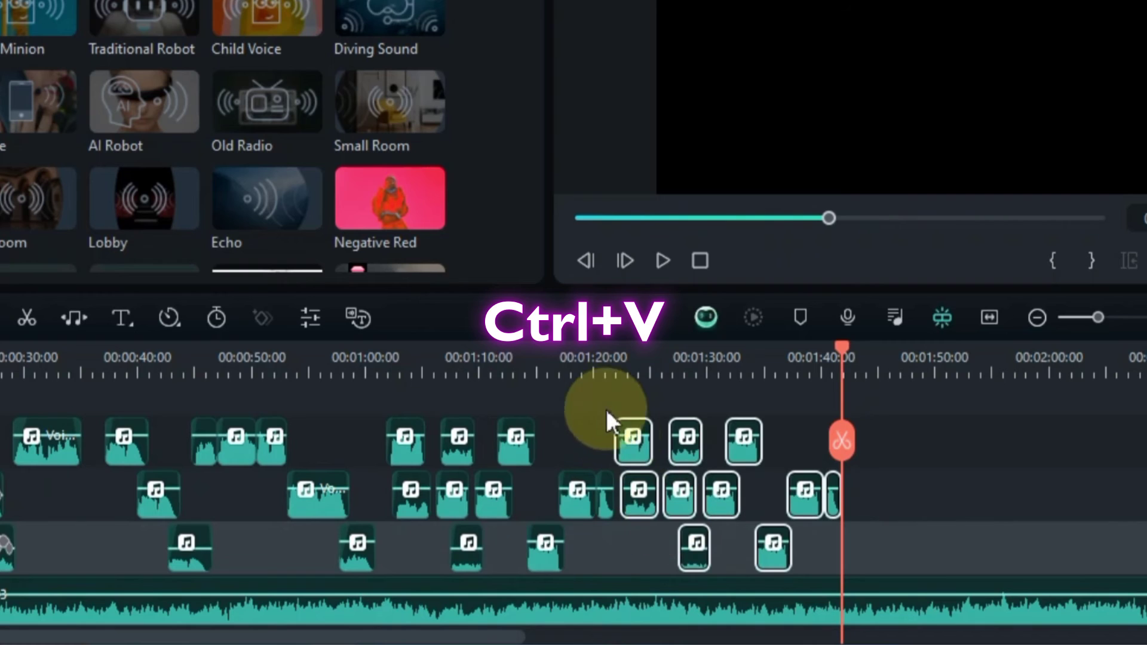
left_click(595, 365)
key("space")
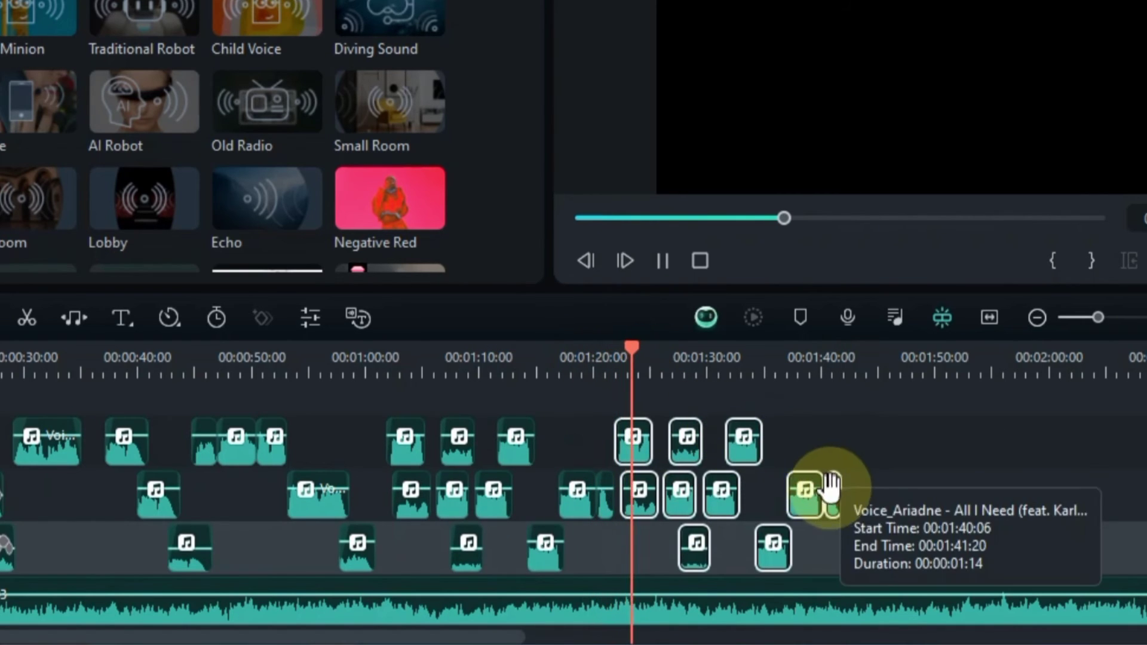
left_click(894, 486)
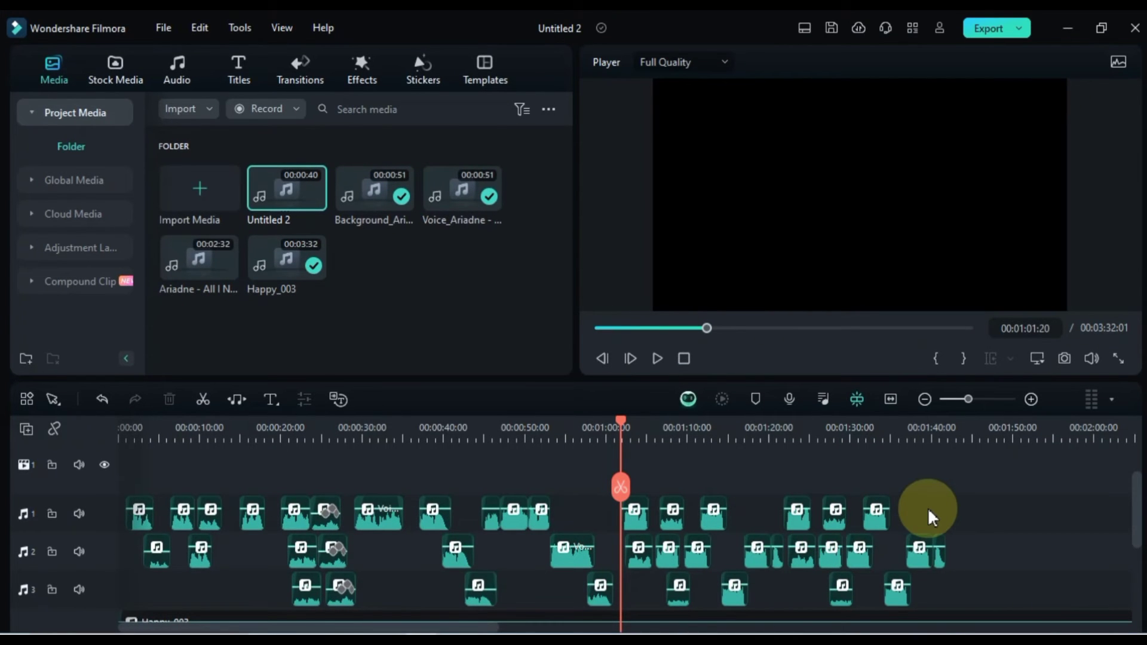
scroll(932, 505, "down", 1)
- Mark the selected clips' span as the range, export it as an MP3 to the Remix folder, and open that folder
left_click_drag(976, 481, 640, 568)
right_click(667, 537)
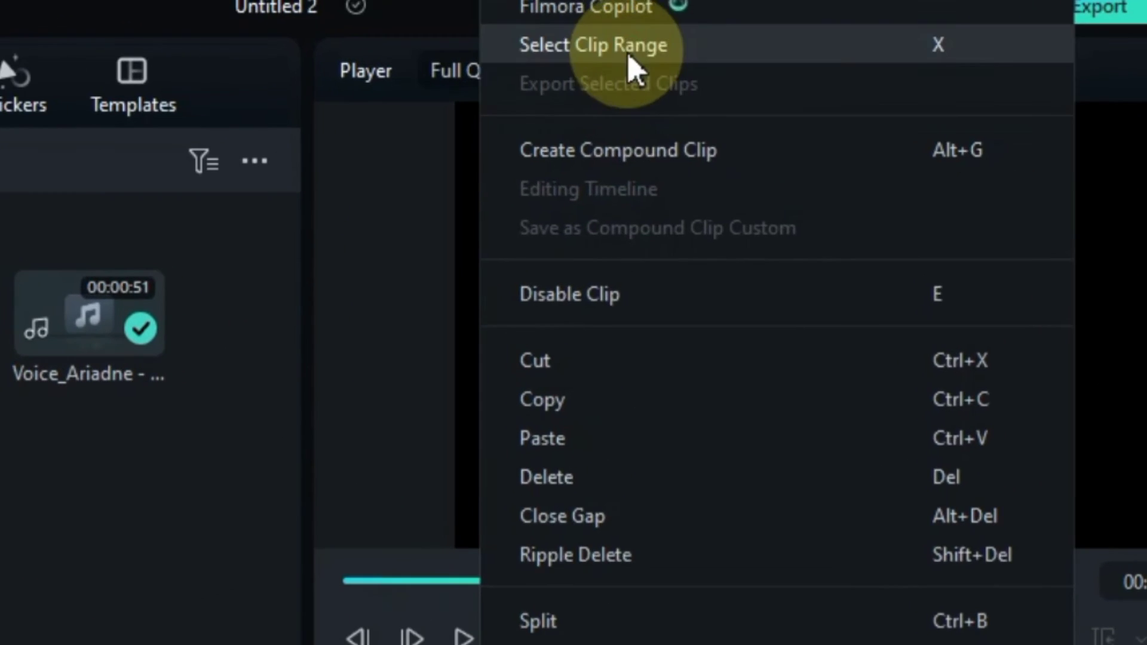
left_click(742, 52)
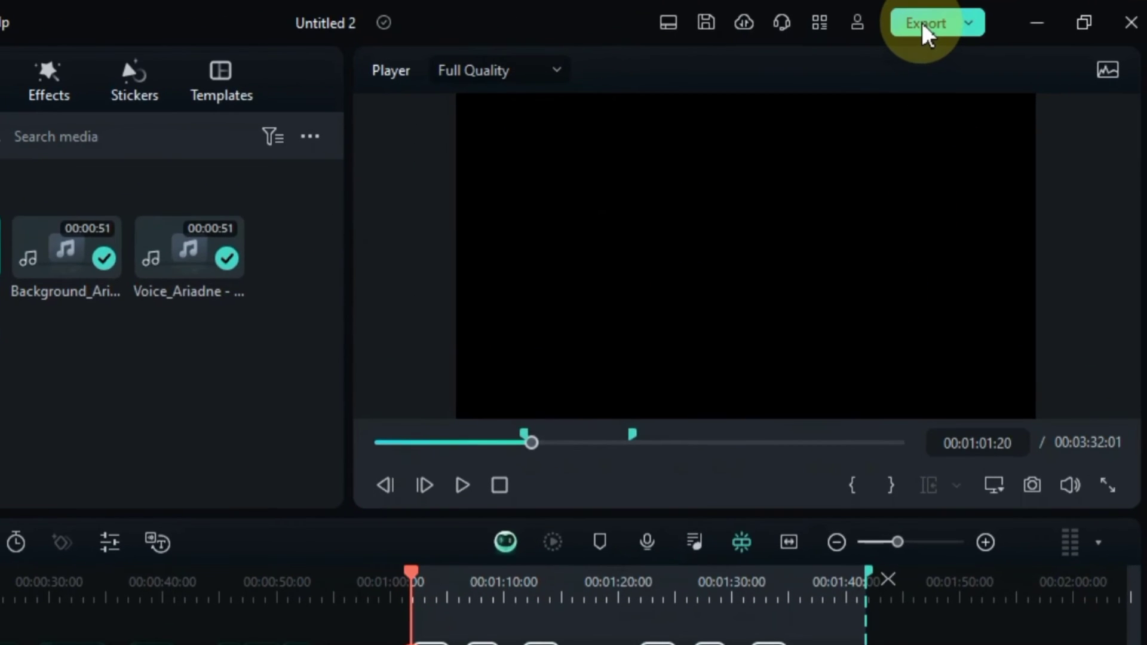
left_click(971, 26)
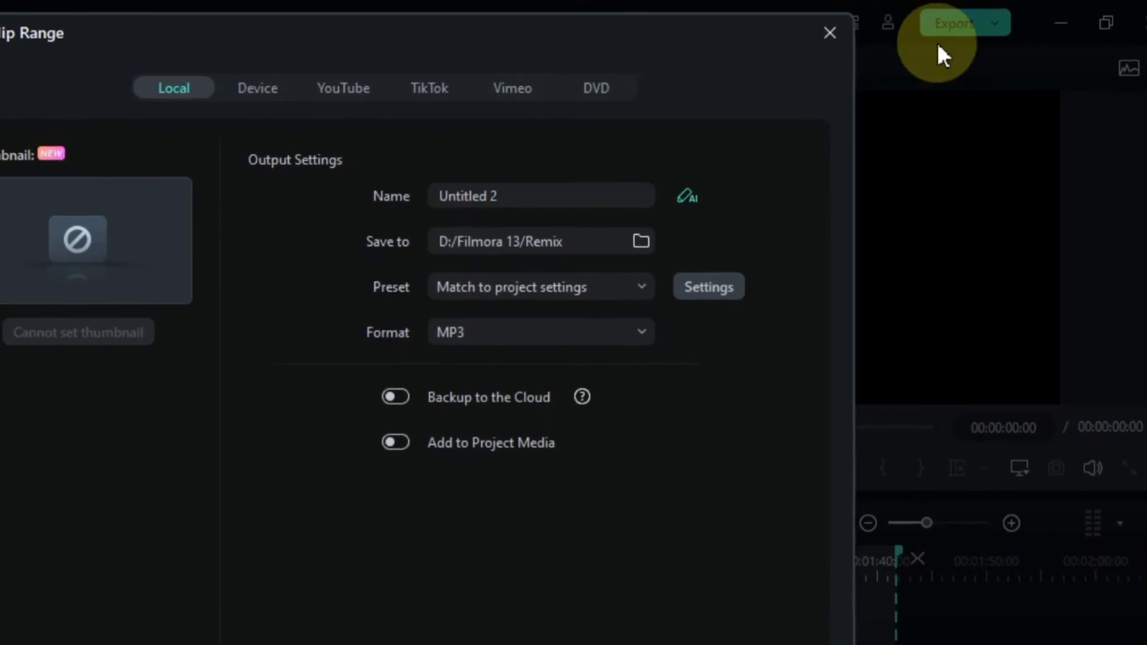
left_click(913, 606)
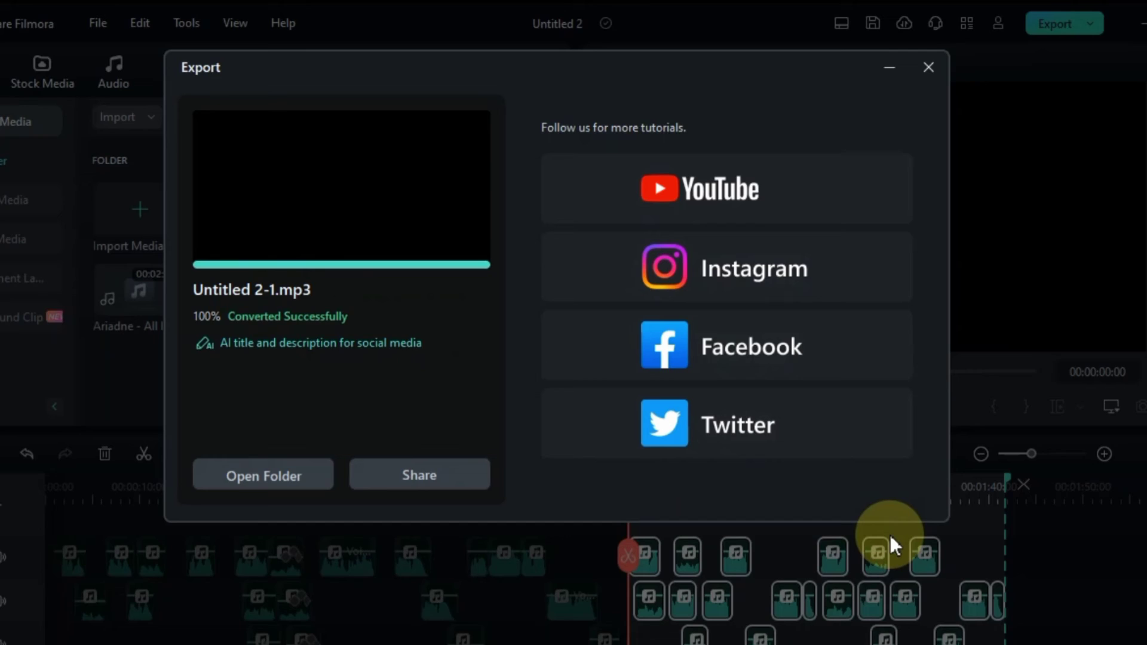
left_click(289, 482)
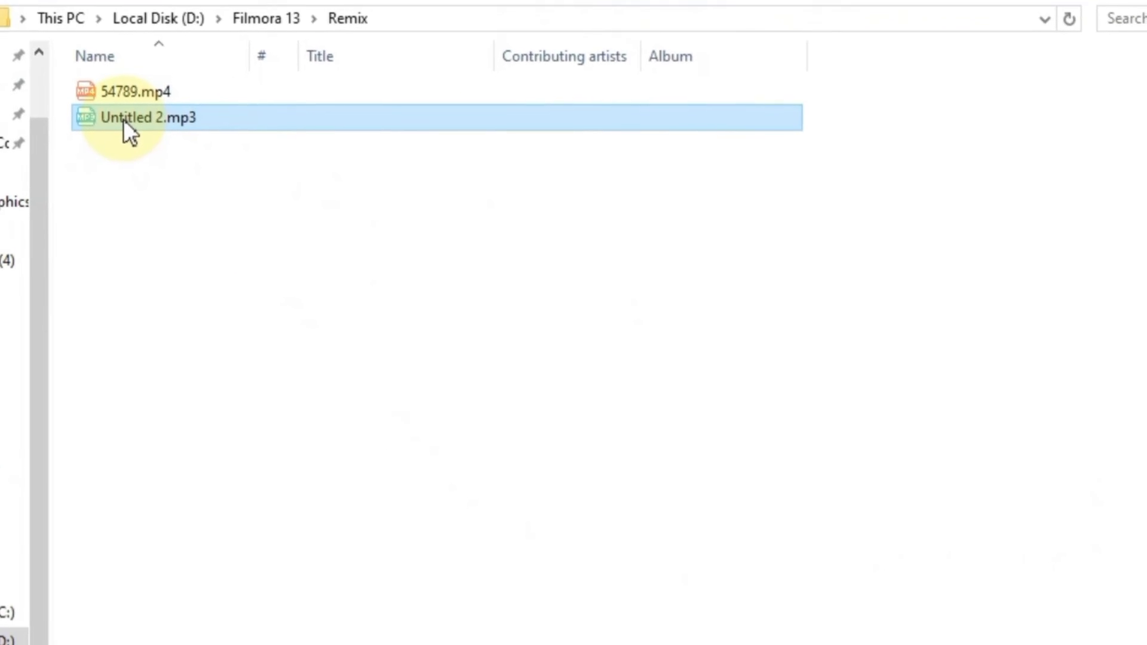
- Drag the exported Untitled 2 MP3 from File Explorer onto audio track 1 near 00:01:40
left_click_drag(124, 120, 1146, 547)
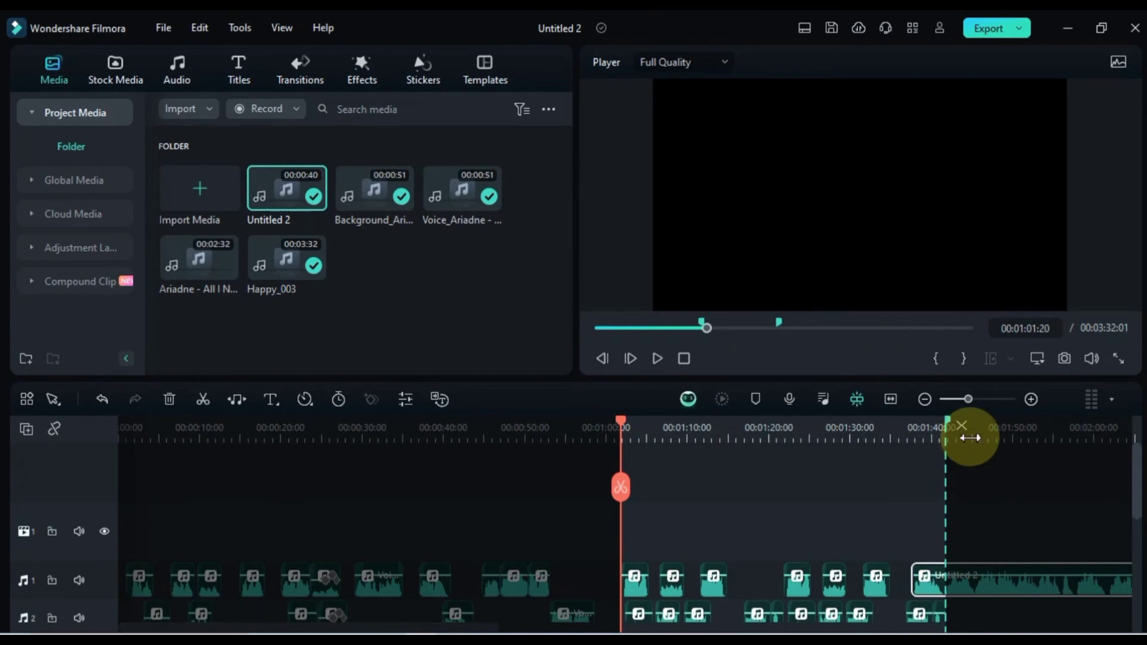
- Add an empty audio track and move the Untitled 2 loop onto it starting at 00:00:00
scroll(884, 528, "down", 1)
scroll(884, 529, "down", 3)
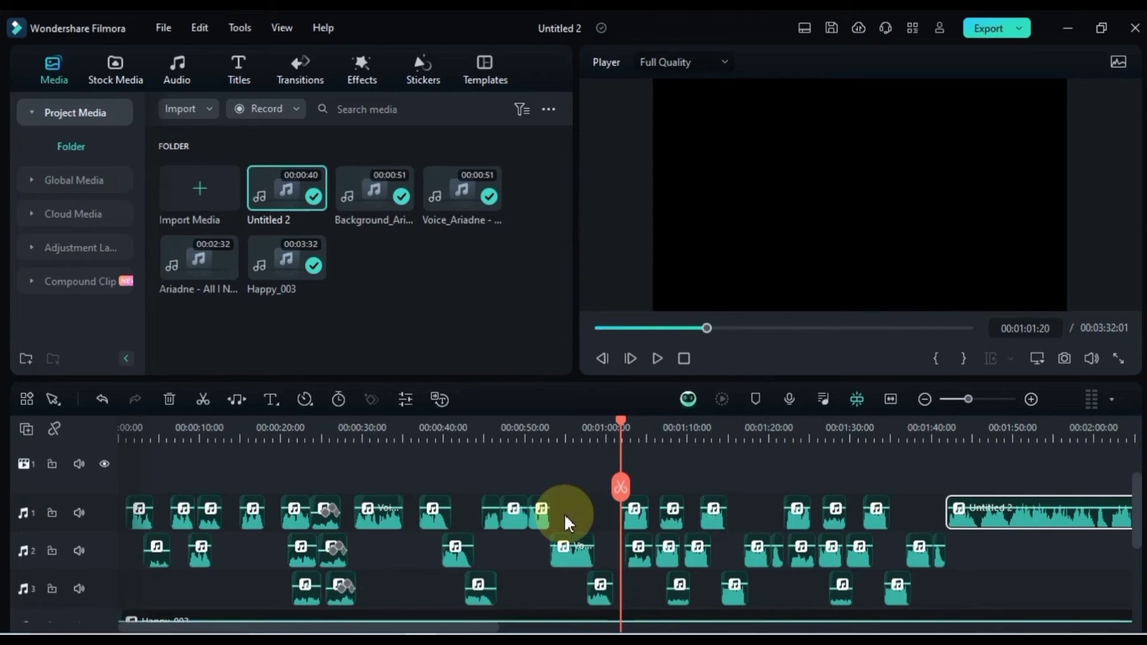
left_click(26, 428)
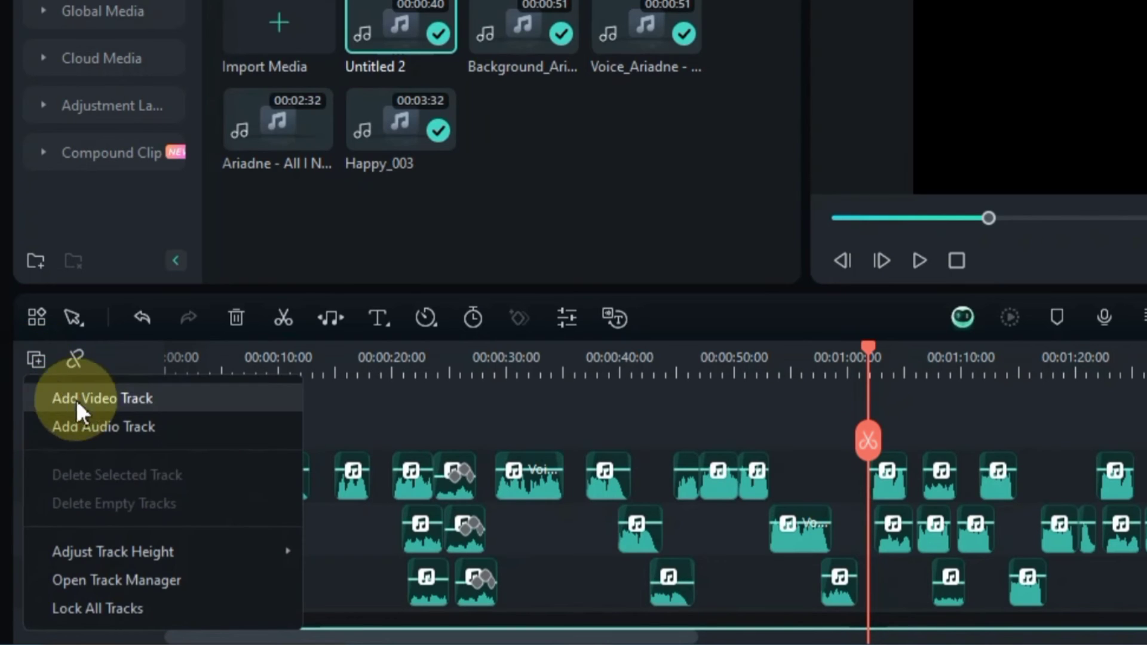
left_click(105, 426)
scroll(123, 476, "down", 3)
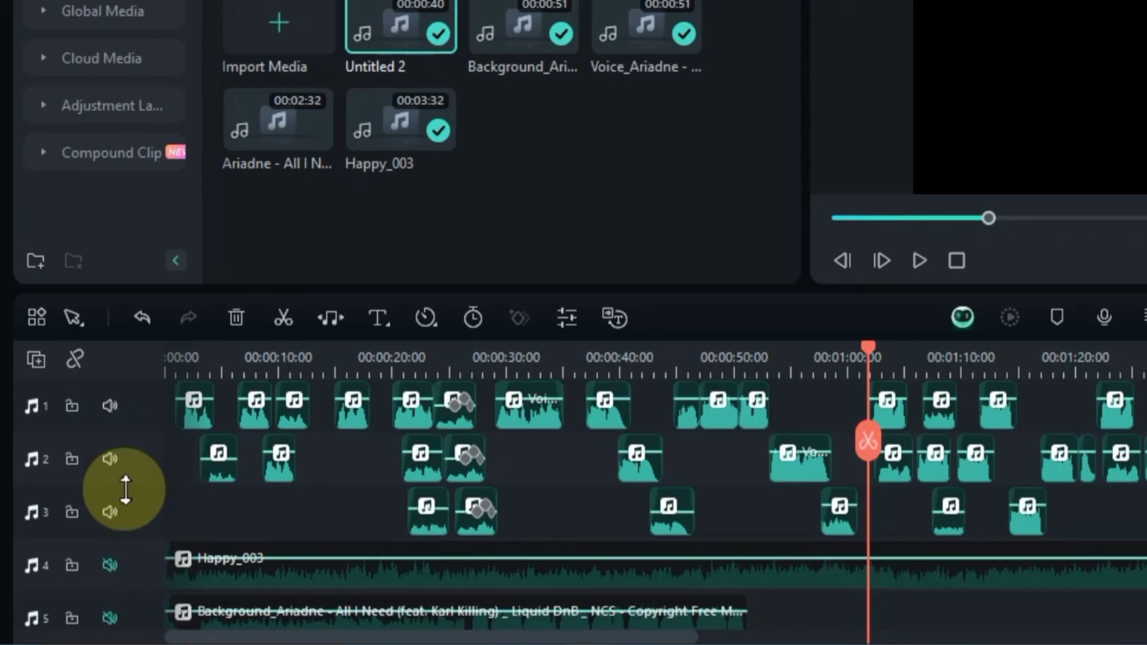
scroll(125, 568, "up", 2)
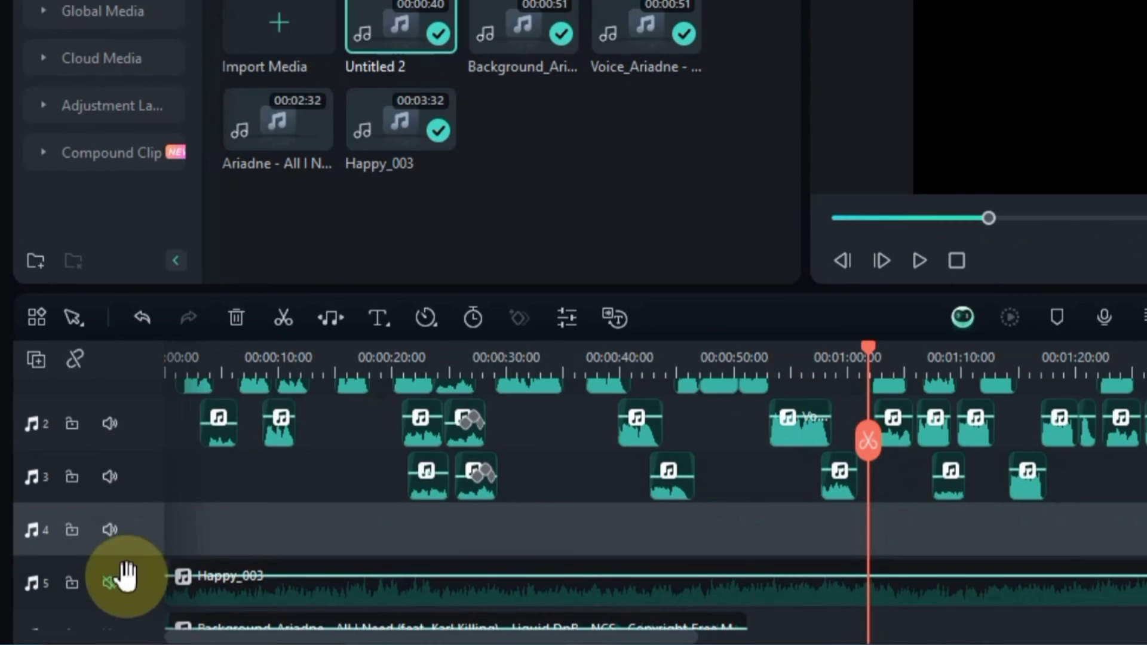
scroll(176, 531, "up", 1)
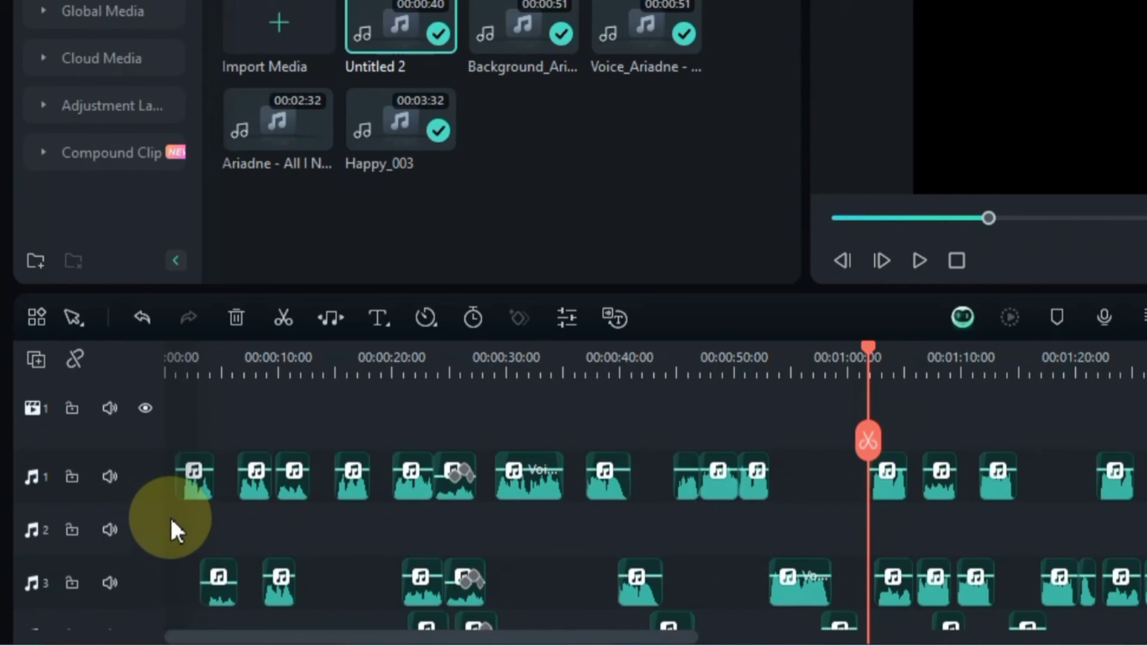
scroll(133, 436, "up", 1)
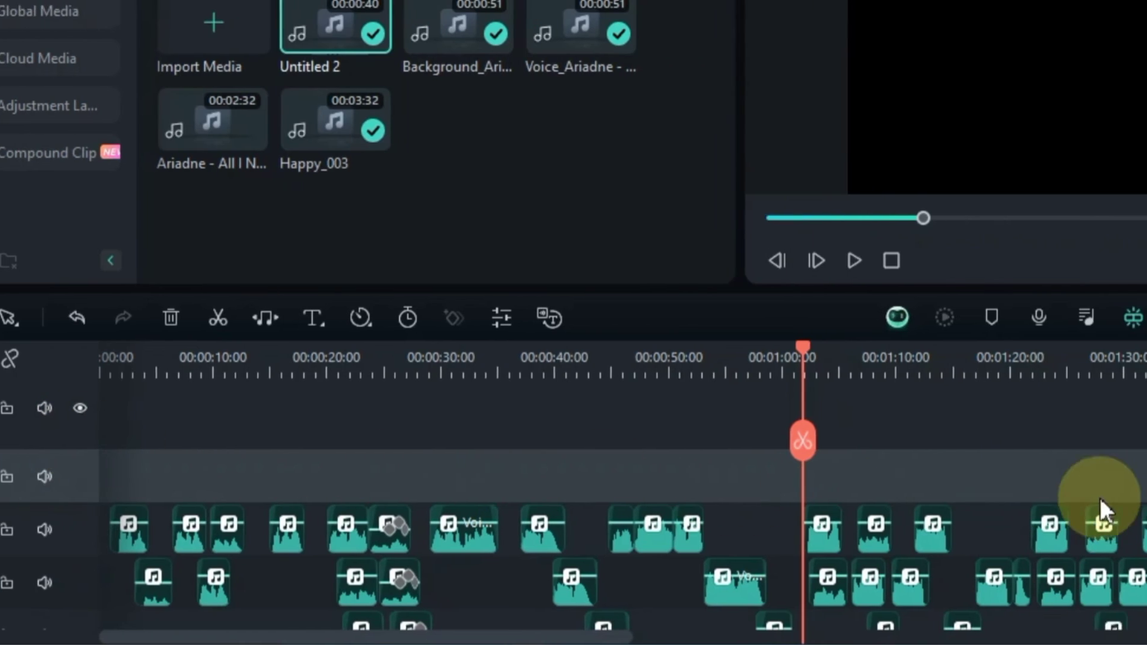
left_click_drag(1146, 494, 173, 460)
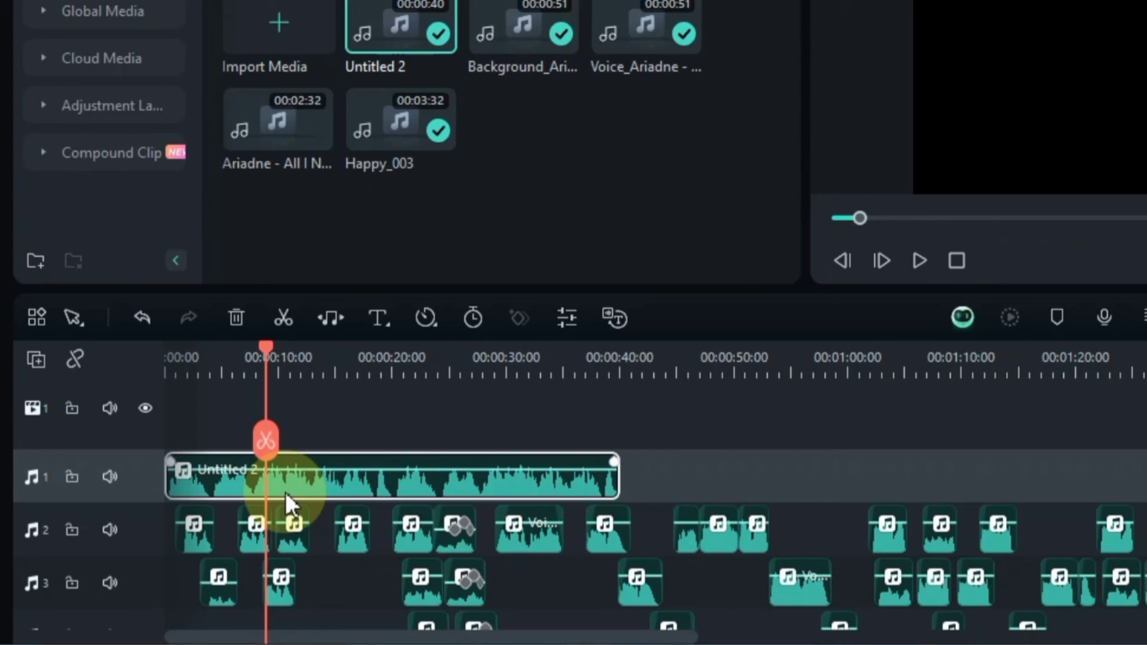
- Enable auto normalization on the Untitled 2 loop, set its volume to -7.00 dB, and play from the start
double_click(285, 493)
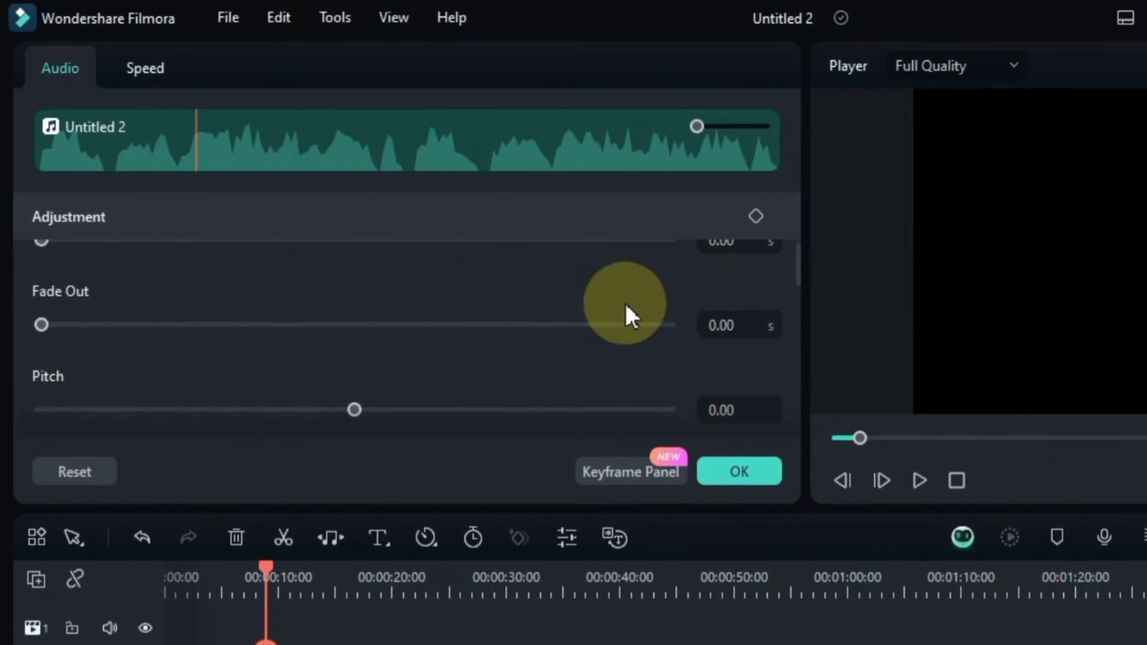
scroll(625, 311, "up", 5)
left_click(768, 273)
left_click_drag(601, 357, 561, 361)
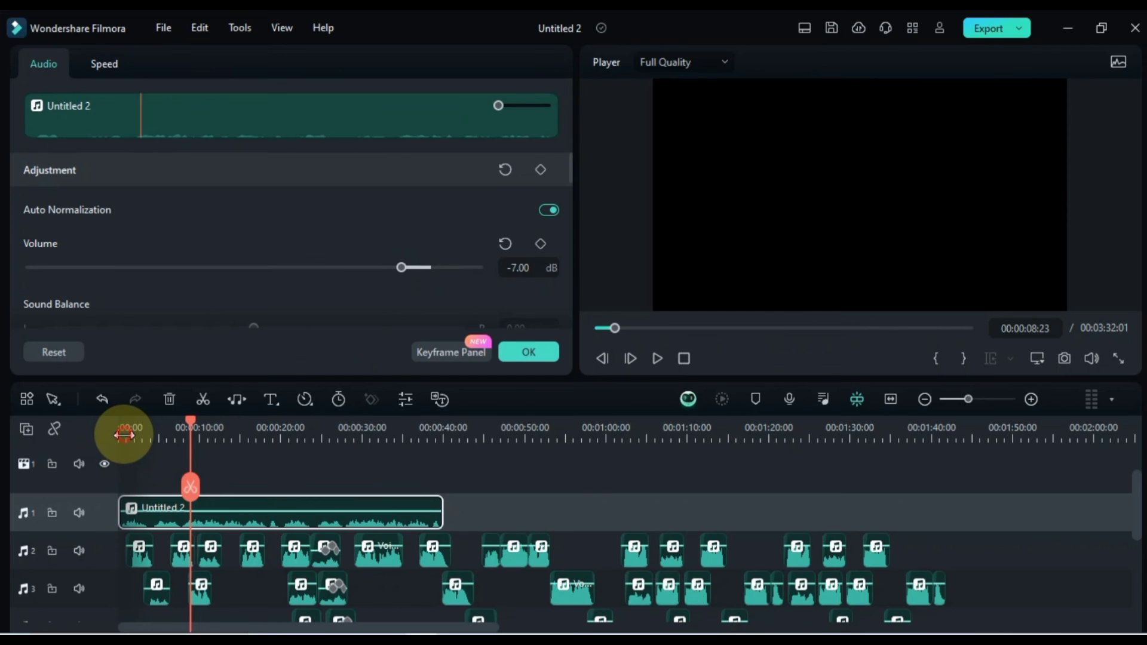
left_click(125, 435)
key("space")
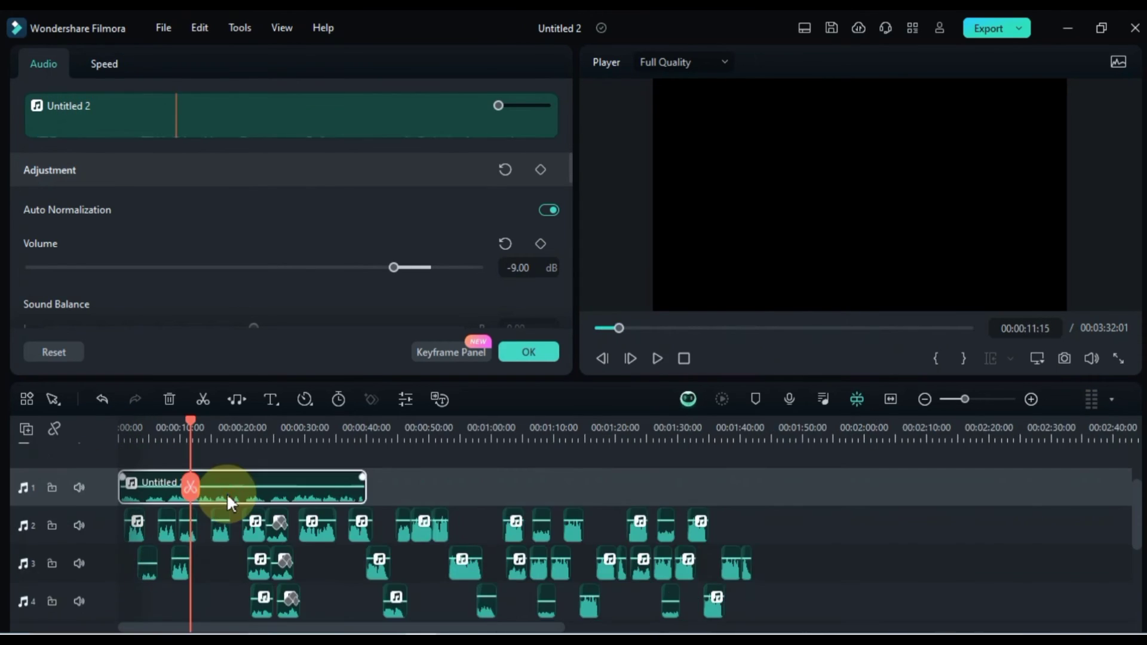
- Add two more copies of the Untitled 2 loop after the first, running to about 00:02:00
left_click_drag(227, 493, 454, 482)
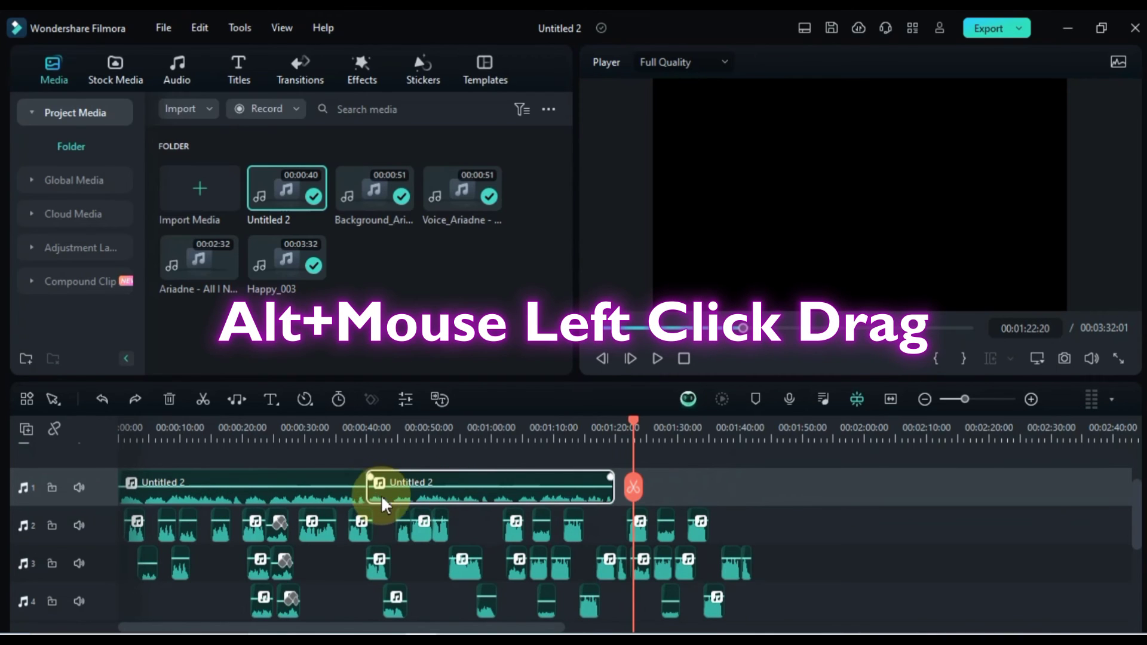
left_click_drag(379, 486, 640, 487)
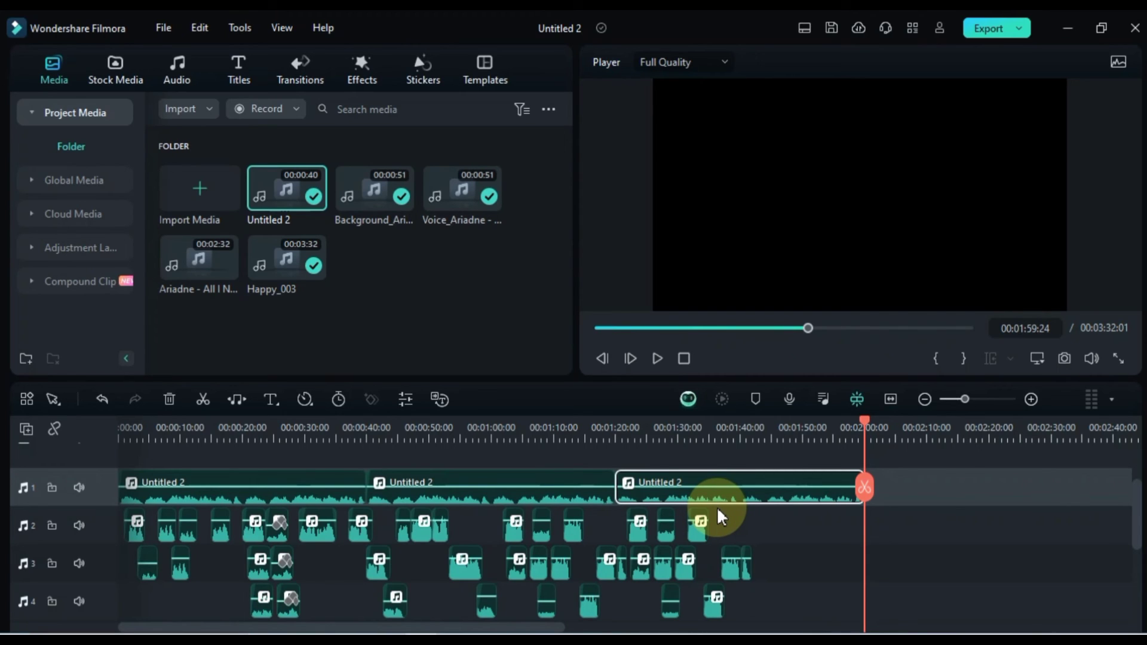
scroll(721, 517, "down", 1)
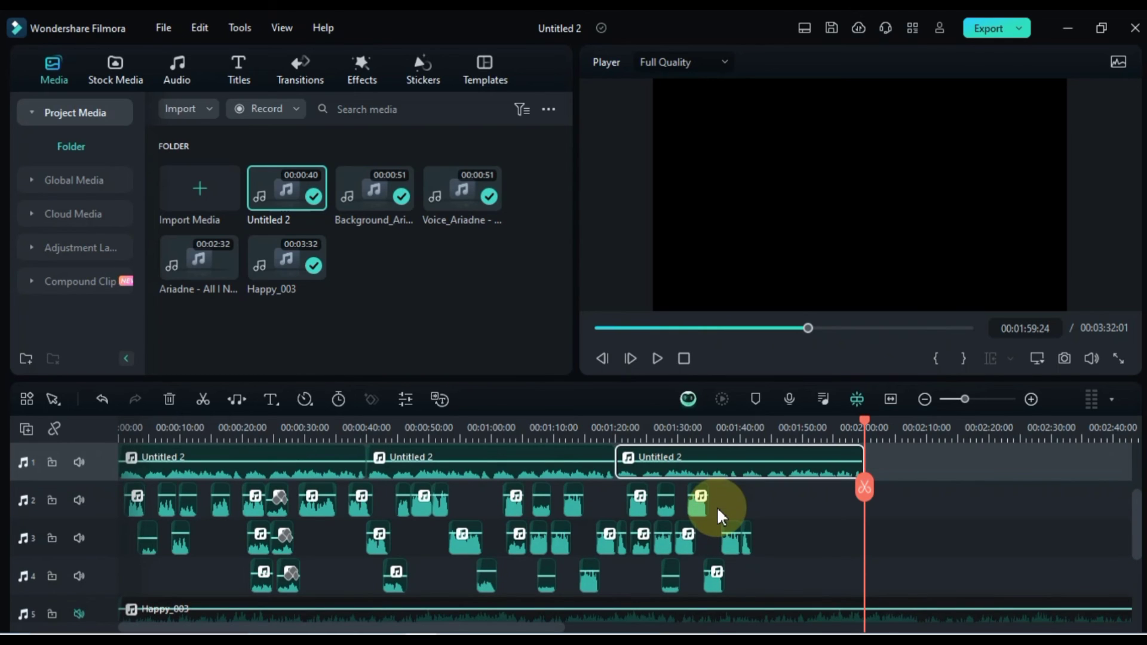
scroll(940, 479, "up", 1)
- Copy all clips on tracks 1–4 and zoom the timeline out
left_click_drag(947, 479, 287, 507)
scroll(298, 511, "up", 4)
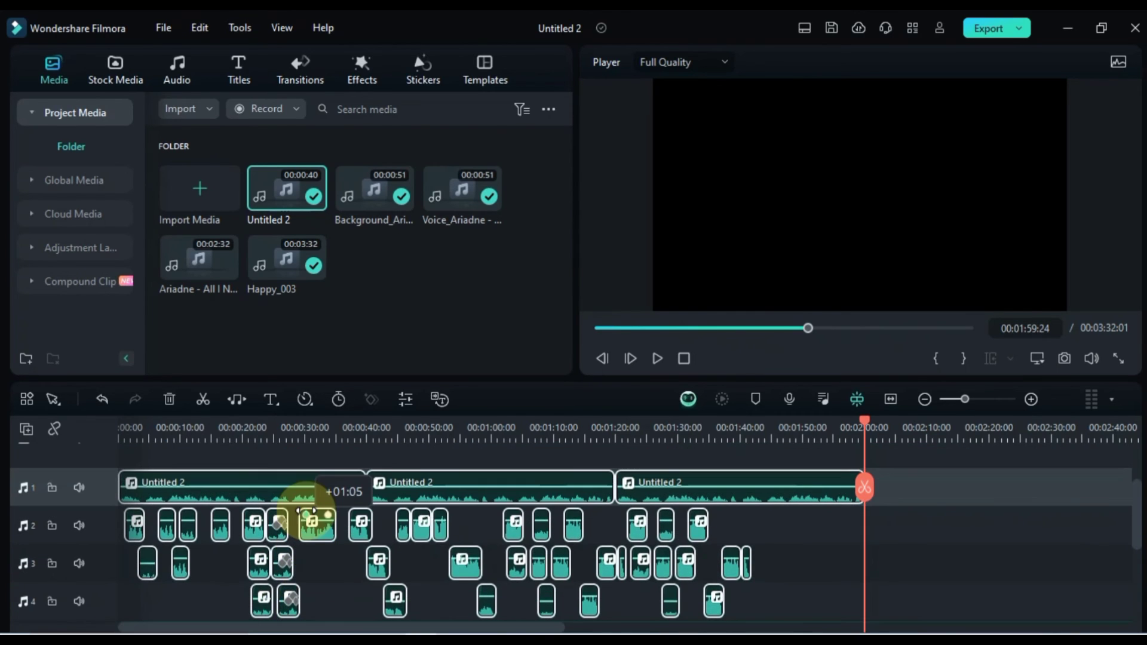
right_click(437, 502)
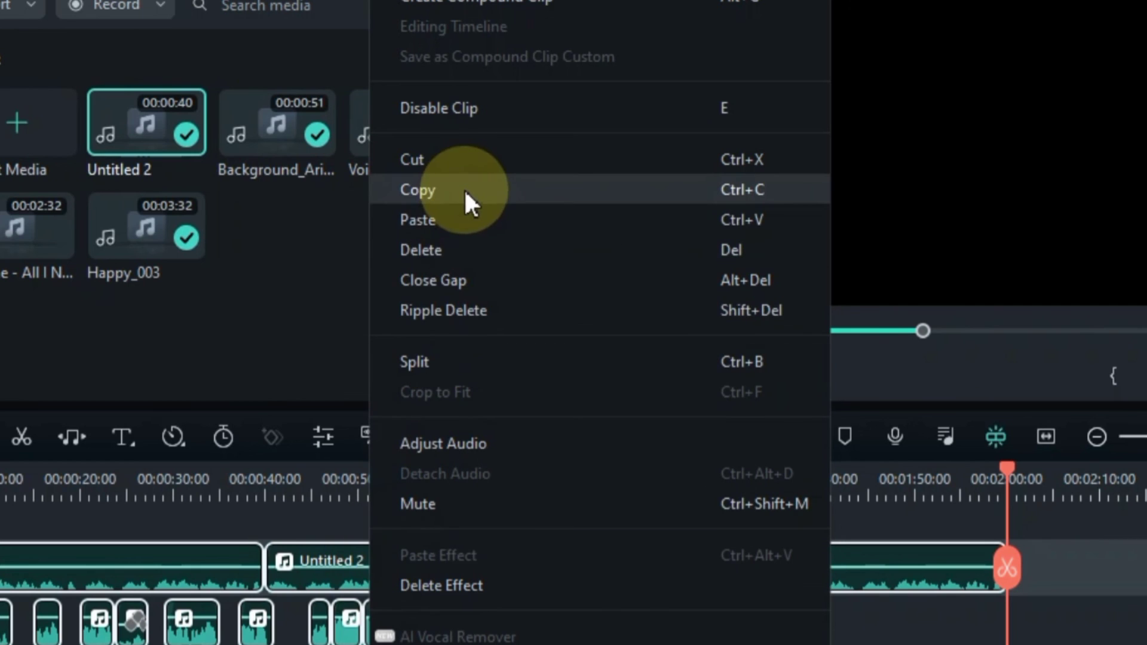
left_click(464, 188)
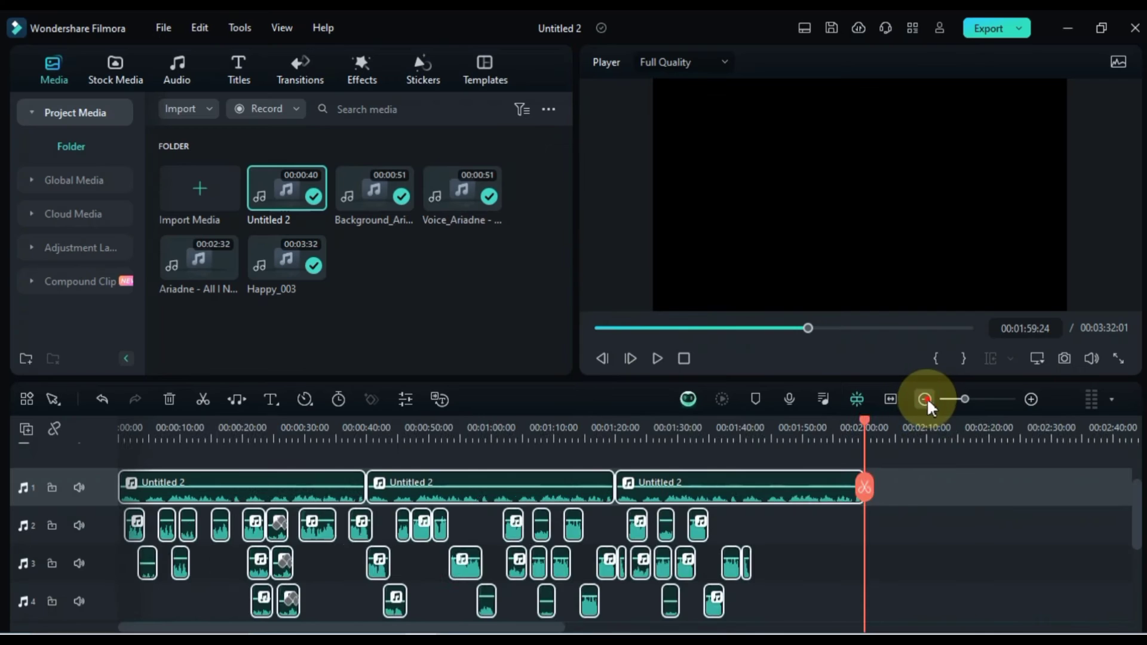
left_click(1096, 436)
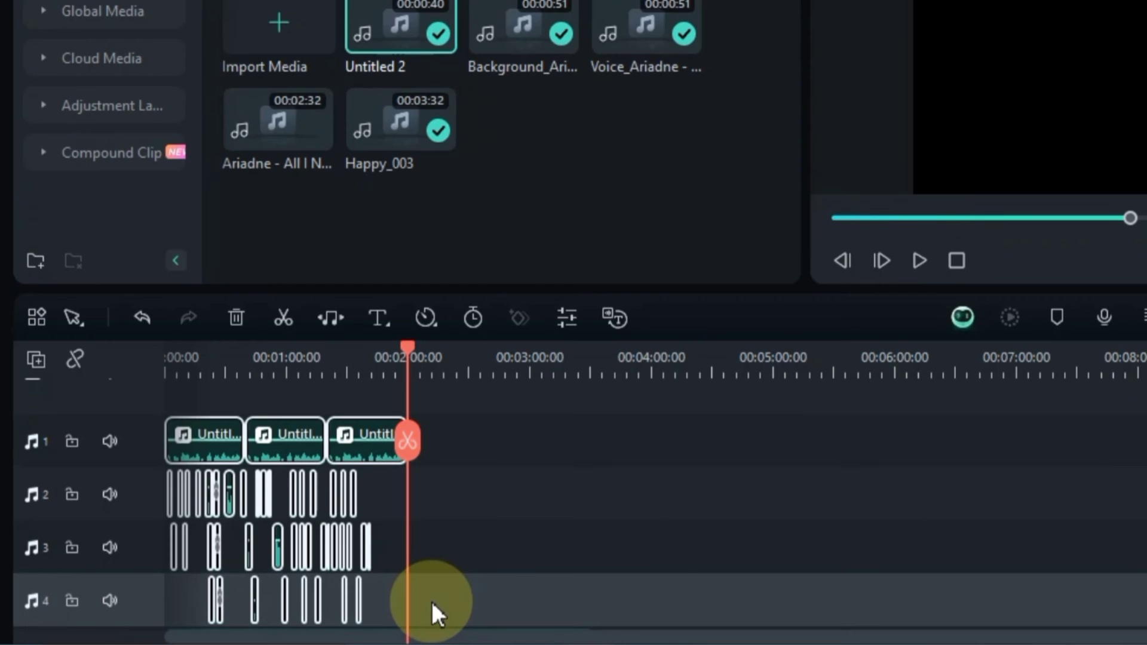
left_click(309, 601)
right_click(432, 600)
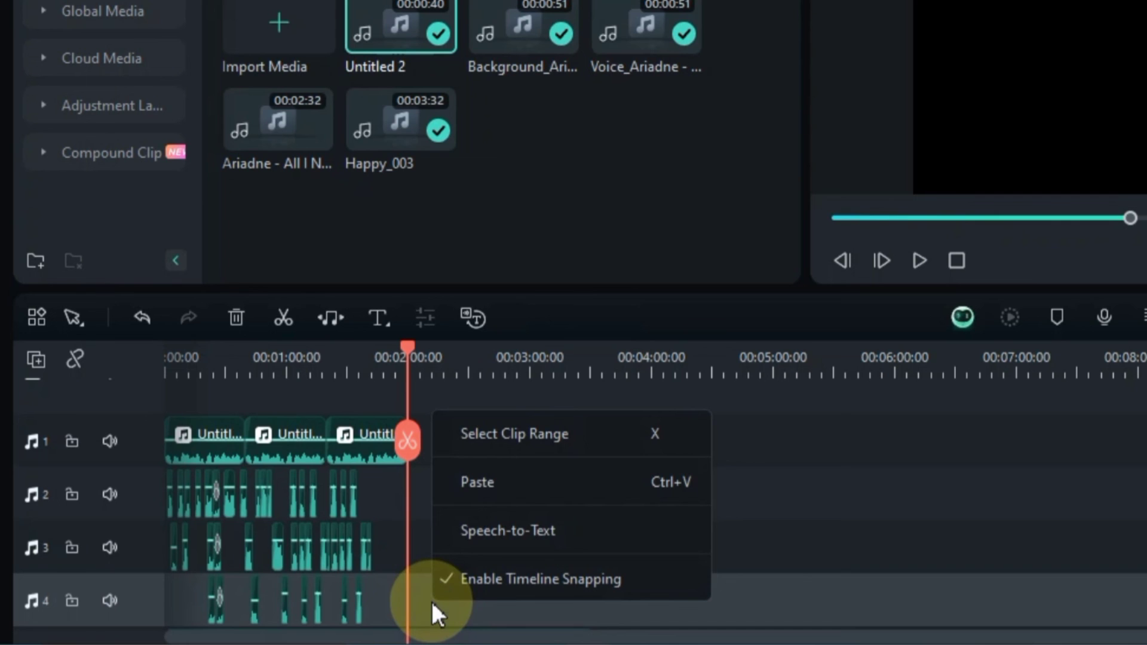
- Paste the copied section to extend to about 00:03:43, and turn on Auto Normalization for Happy_003
left_click(478, 478)
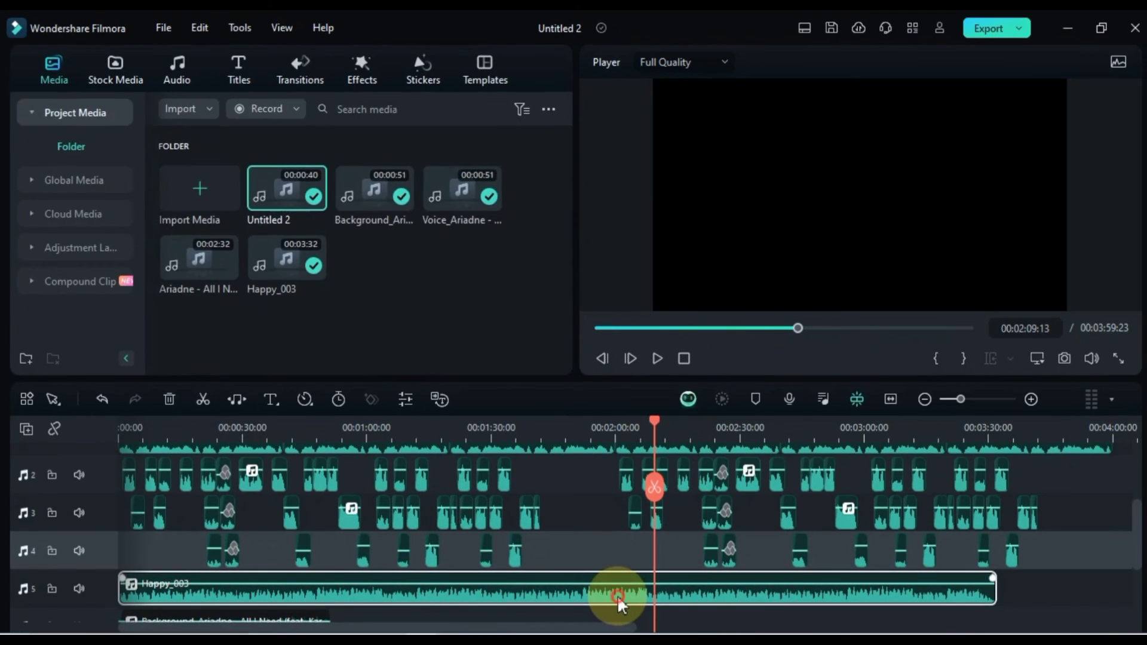
double_click(668, 594)
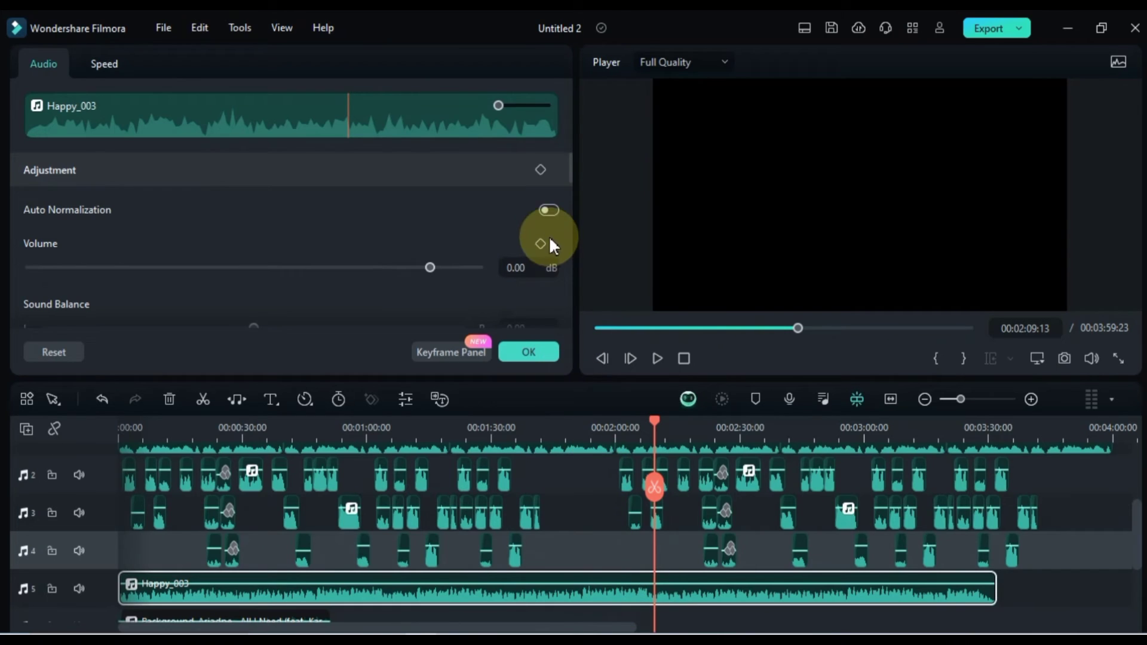
left_click(548, 210)
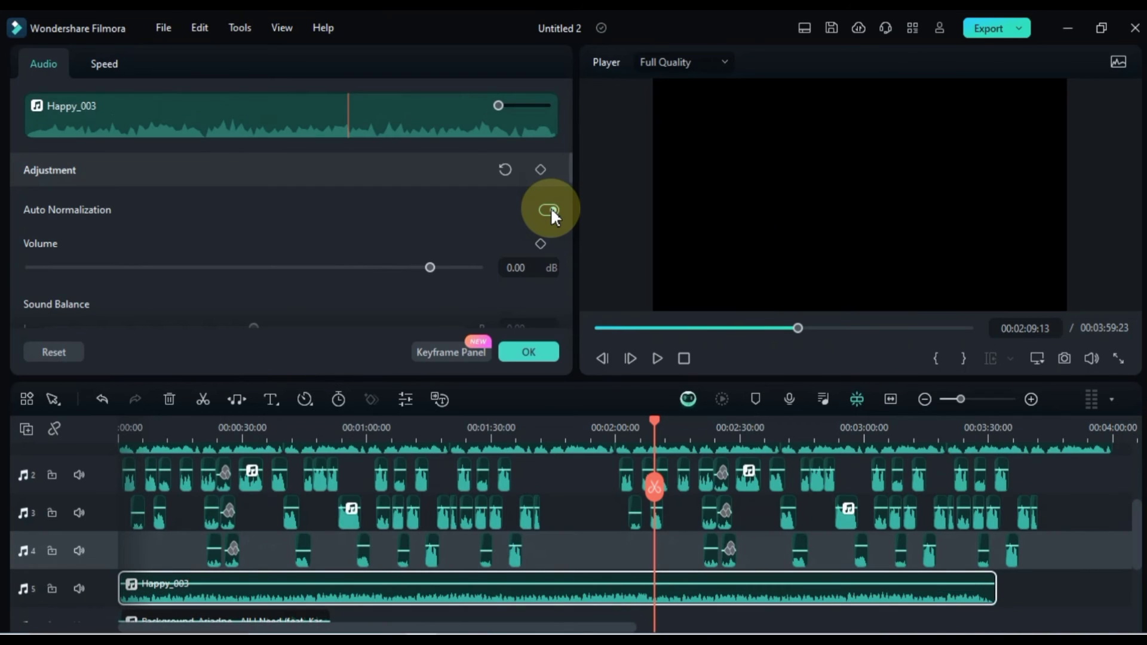
- Unmute track 6 and delete its Background music clip
left_click(149, 426)
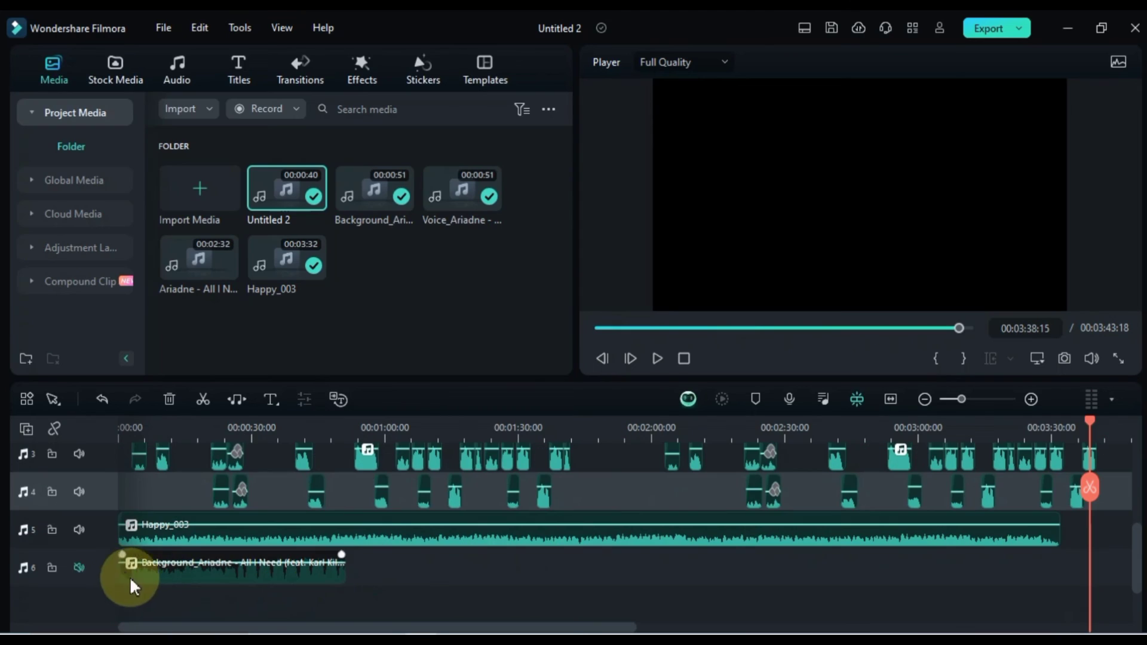
left_click(79, 572)
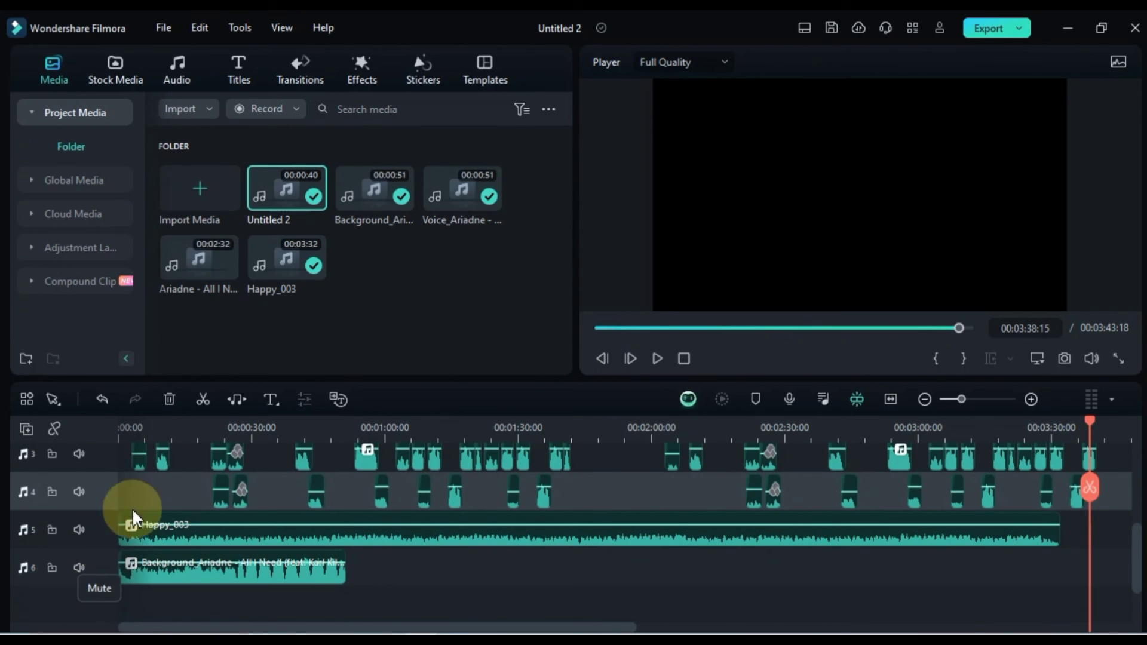
left_click(163, 429)
left_click(200, 575)
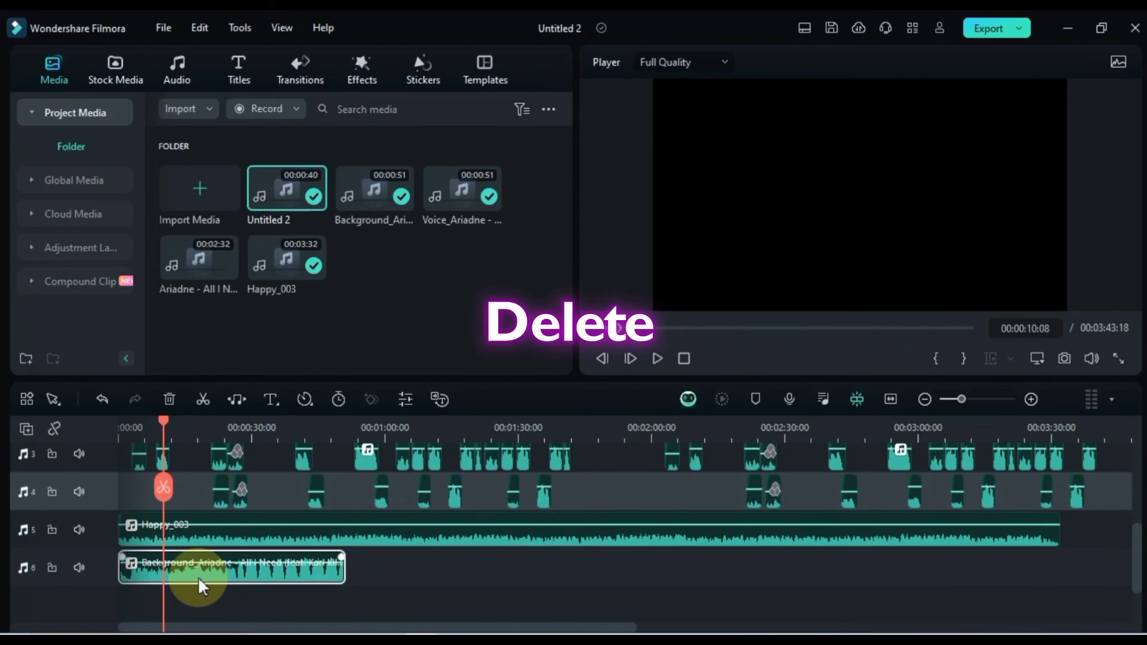
key("Delete")
left_click_drag(164, 422, 119, 424)
scroll(239, 546, "up", 3)
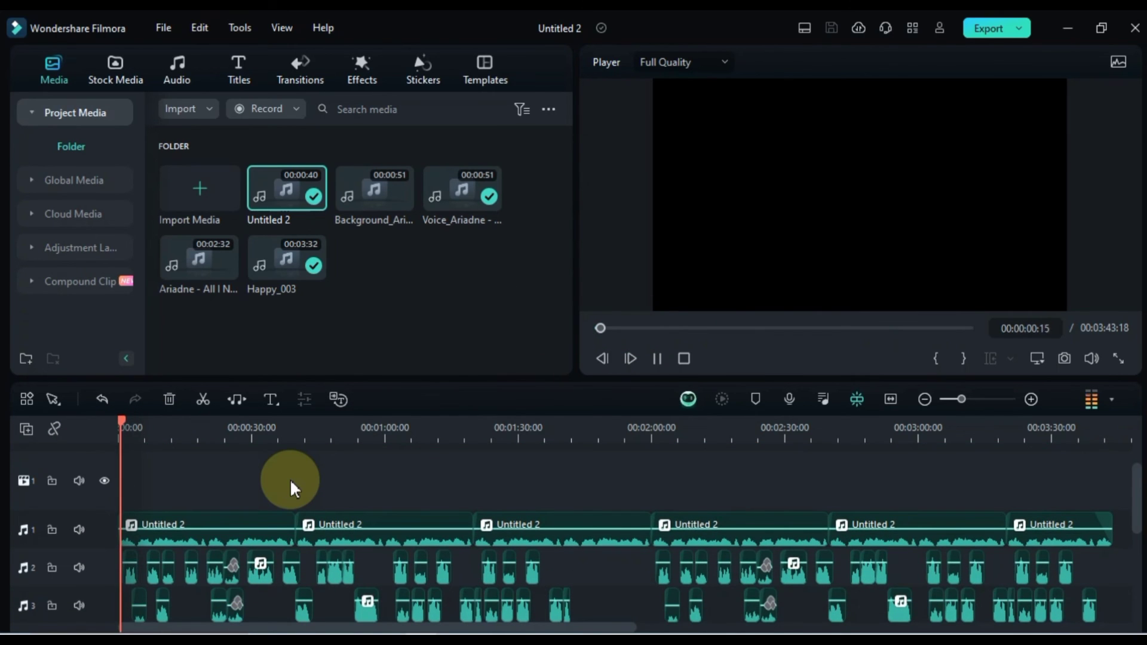
scroll(291, 489, "down", 2)
scroll(293, 489, "down", 1)
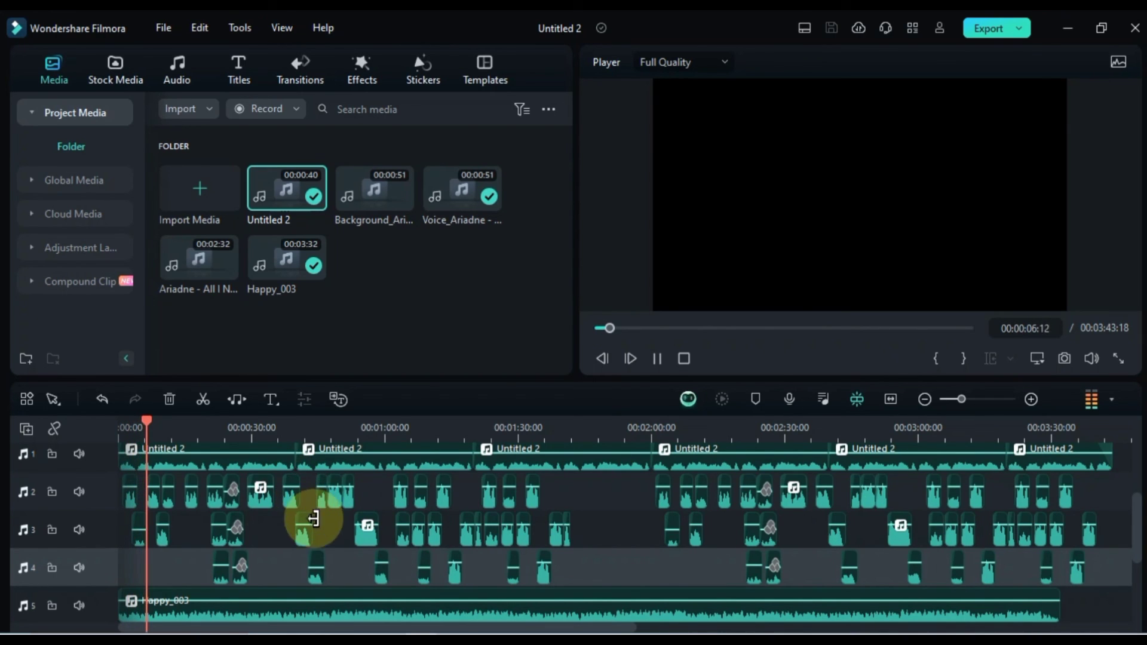
left_click_drag(313, 546, 305, 577)
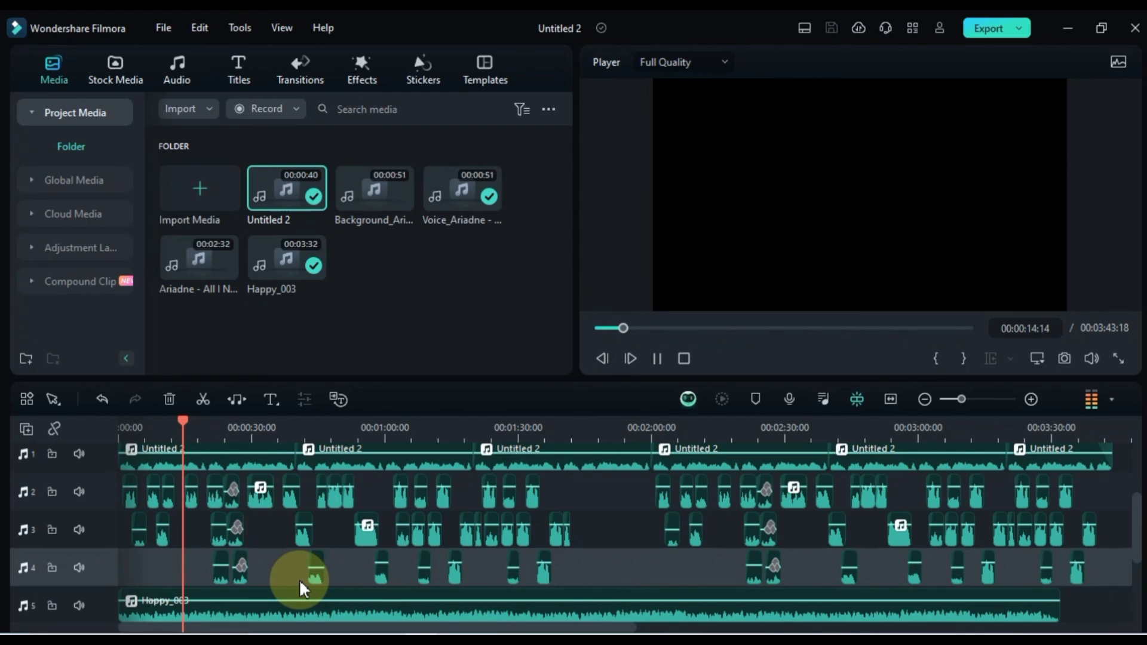
scroll(299, 579, "up", 1)
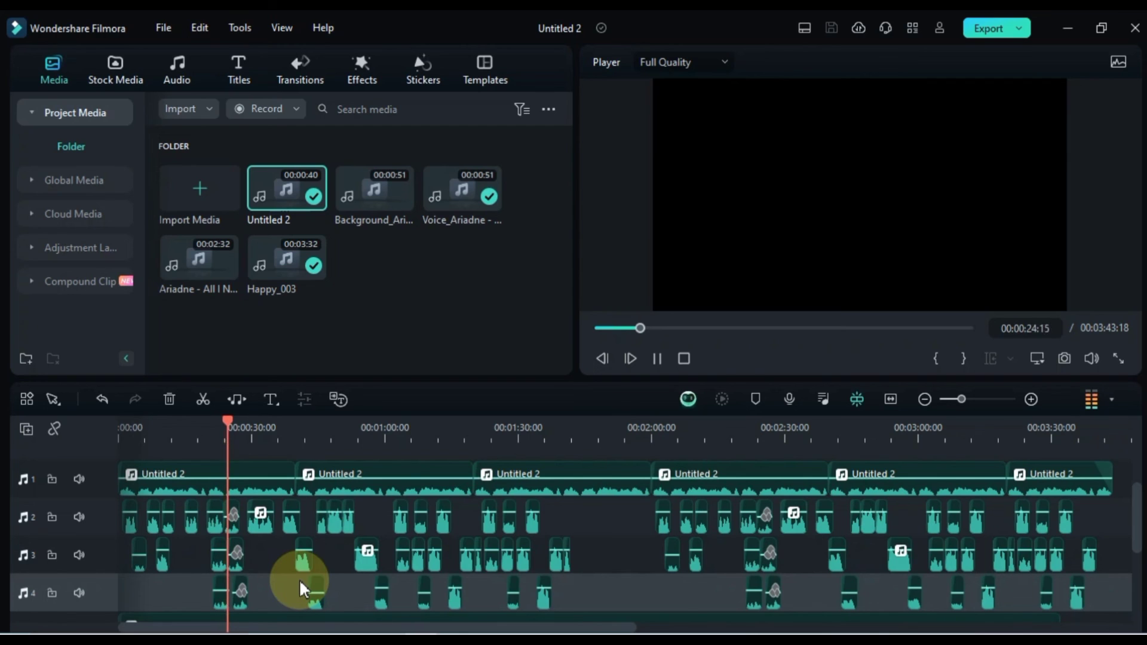
scroll(299, 578, "down", 2)
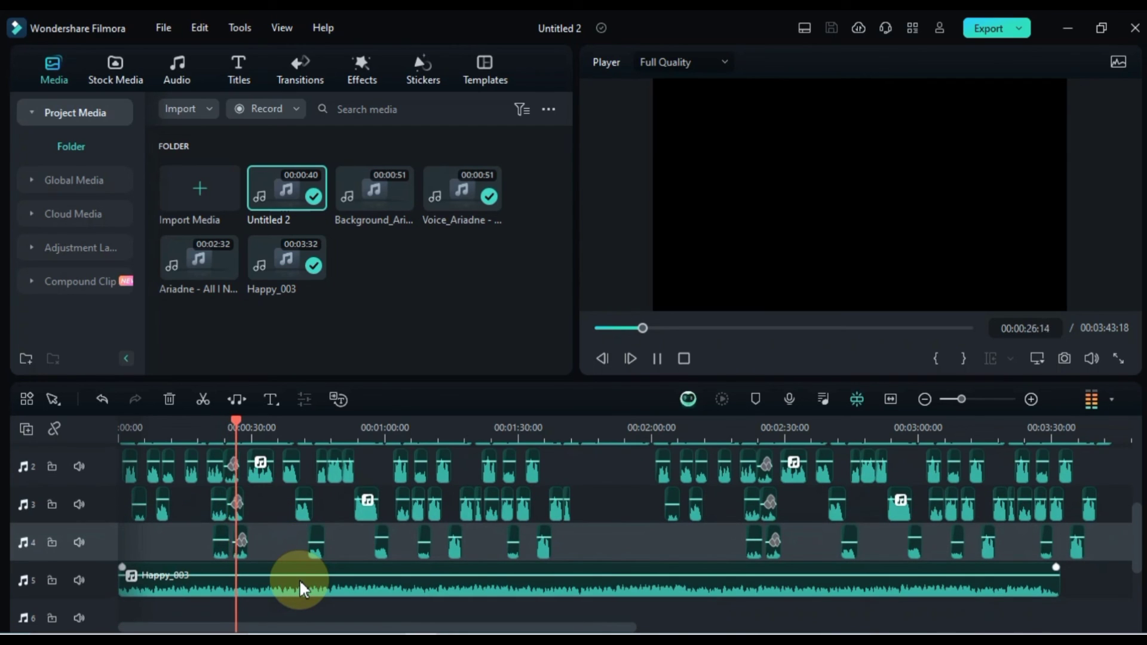